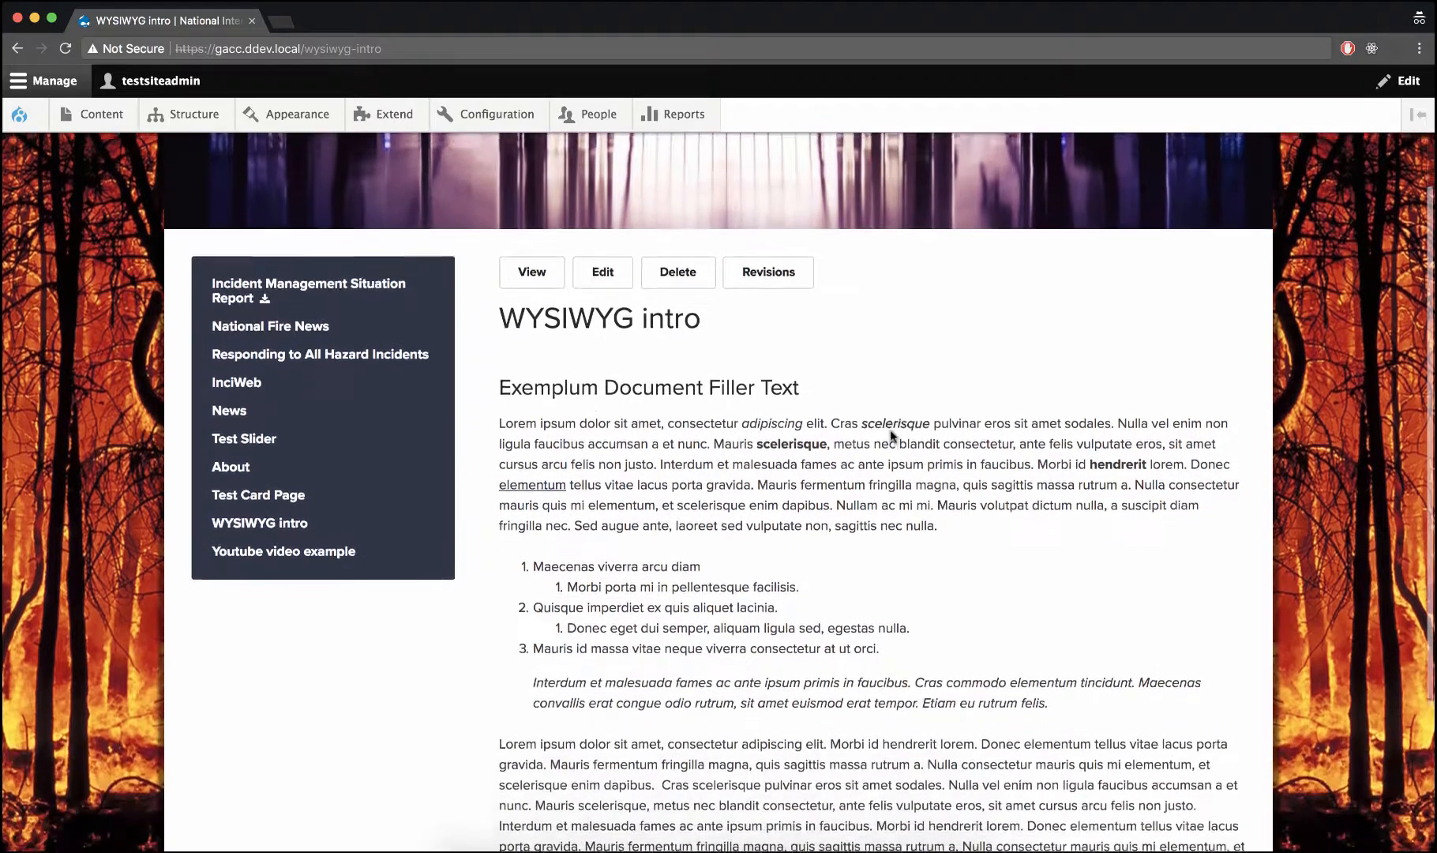
Open the WYSIWYG intro page for editing and place the text cursor before the last body paragraph
scroll(751, 439, up, 3)
click(615, 328)
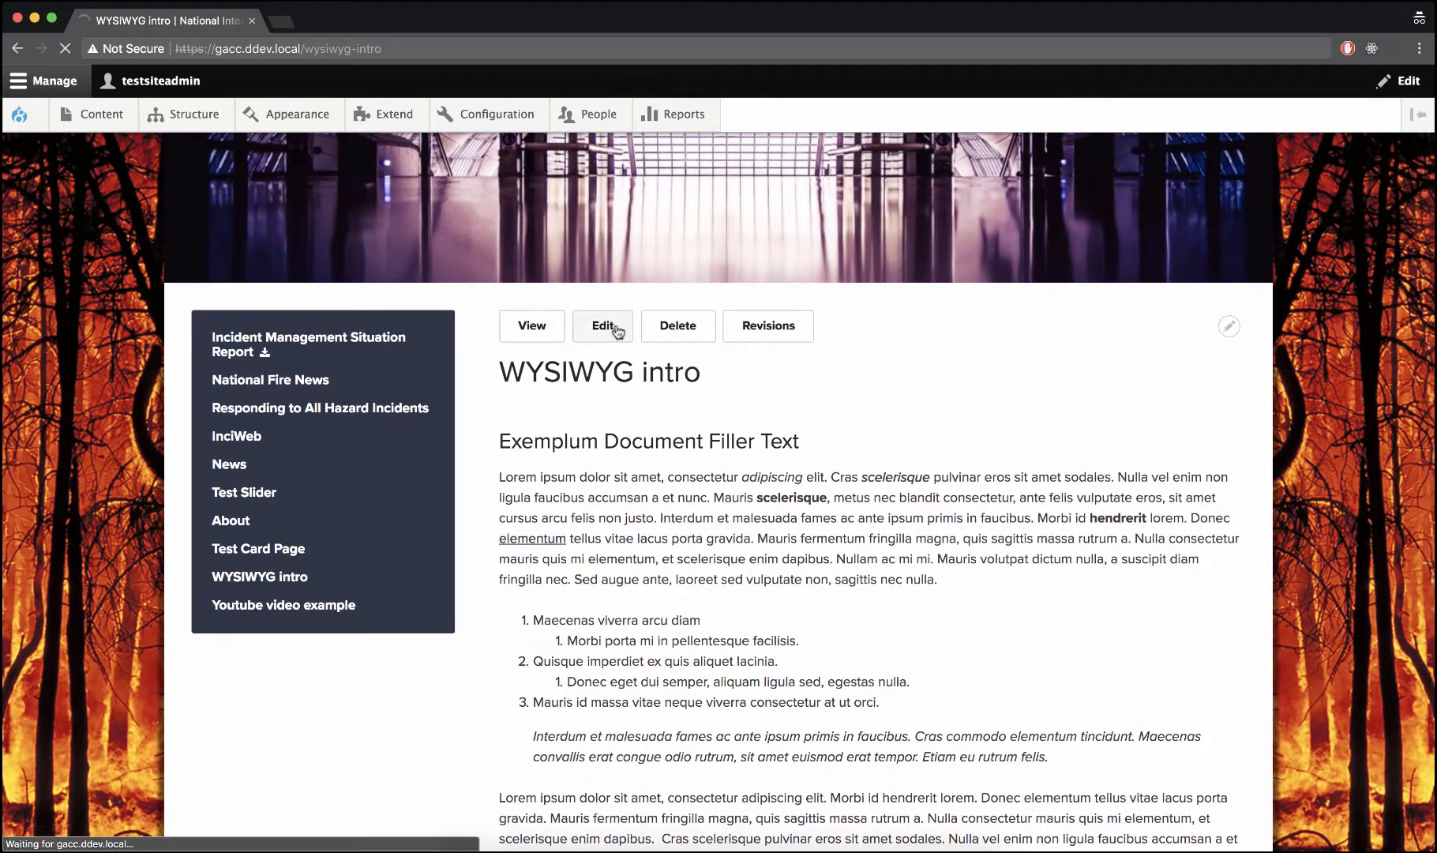
scroll(616, 330, down, 6)
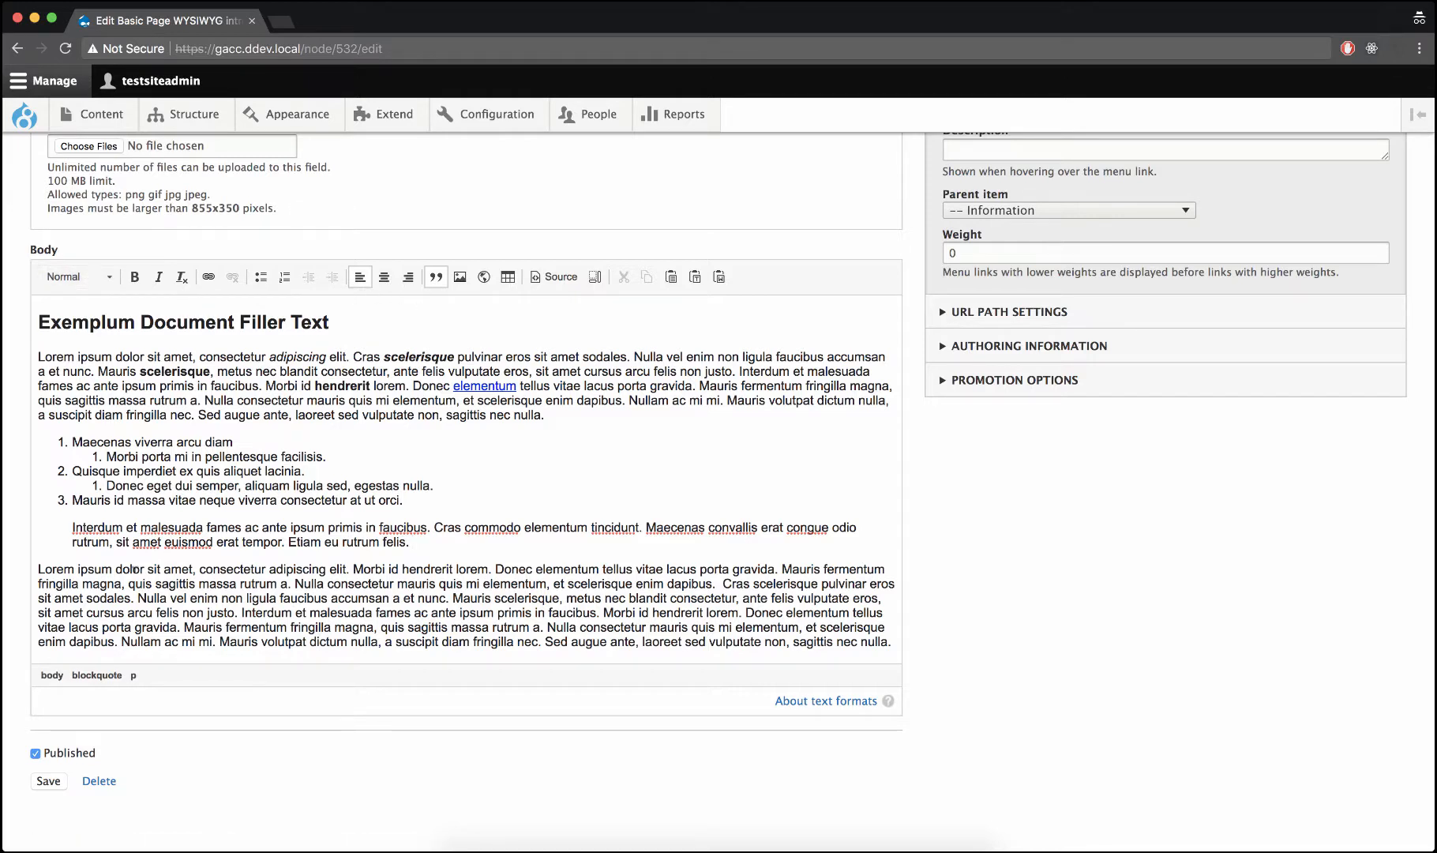
click(38, 568)
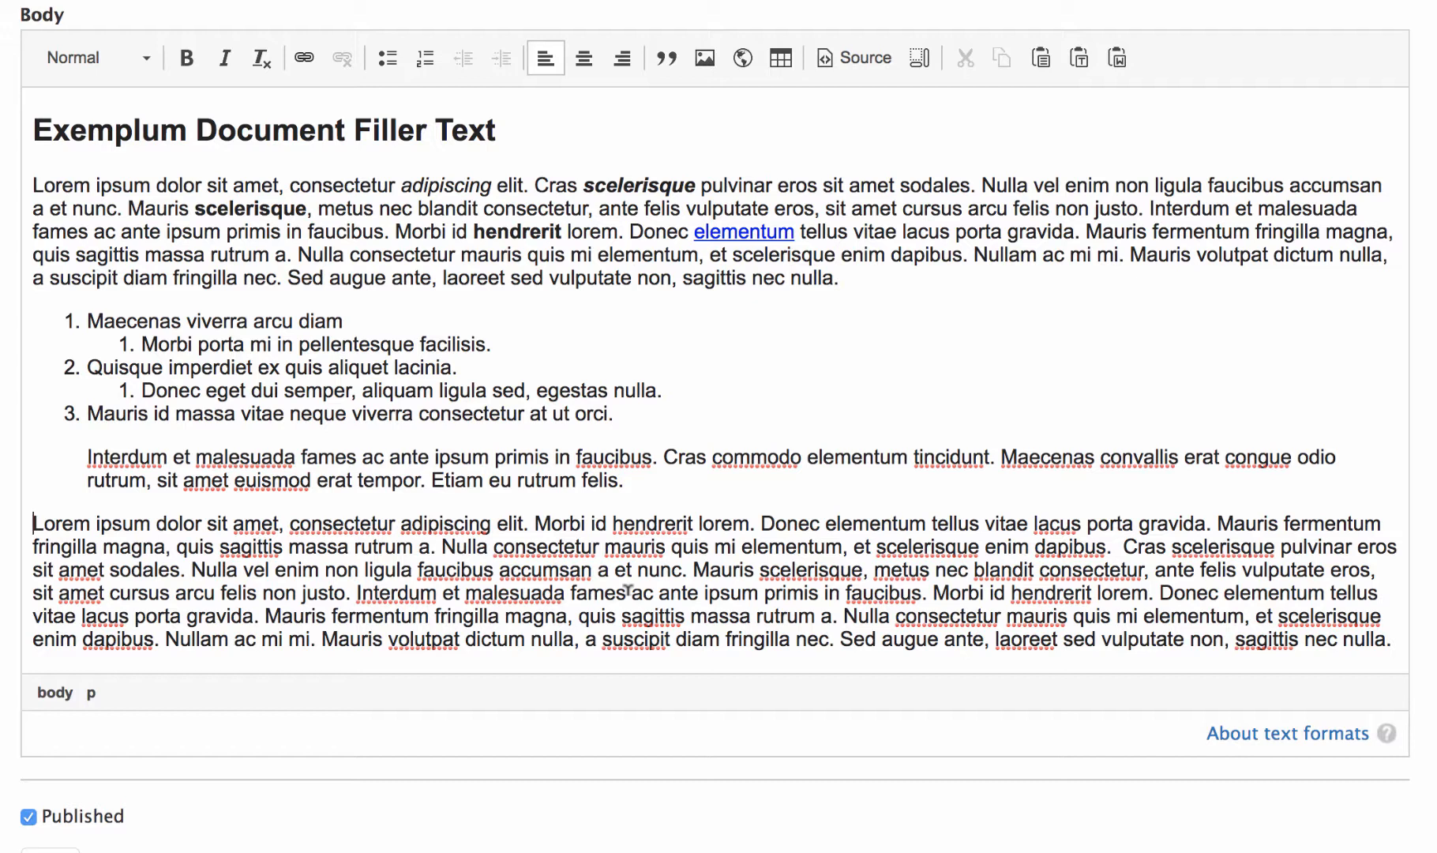
click(30, 522)
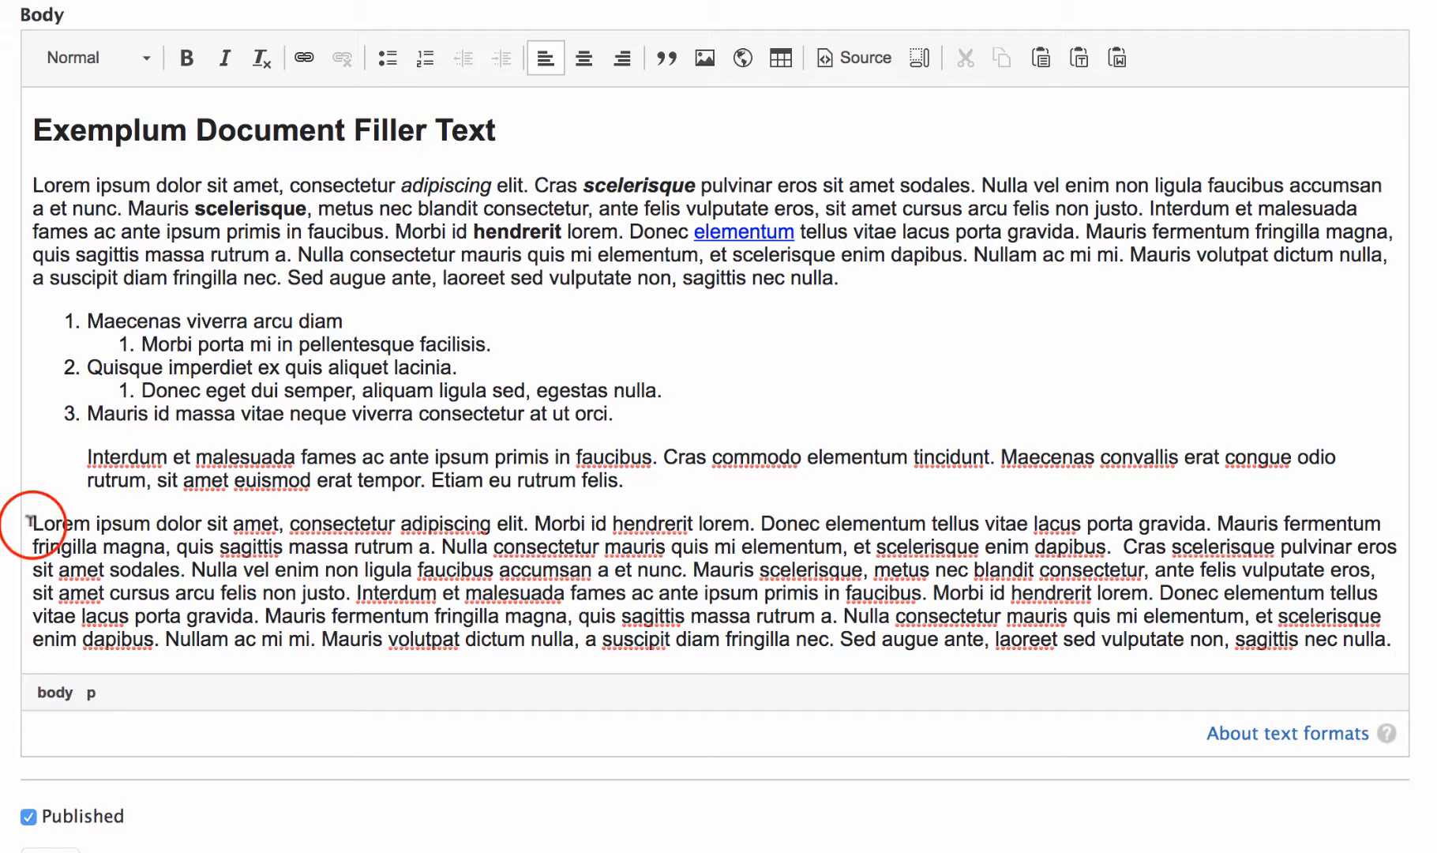
scroll(672, 53, down, 1)
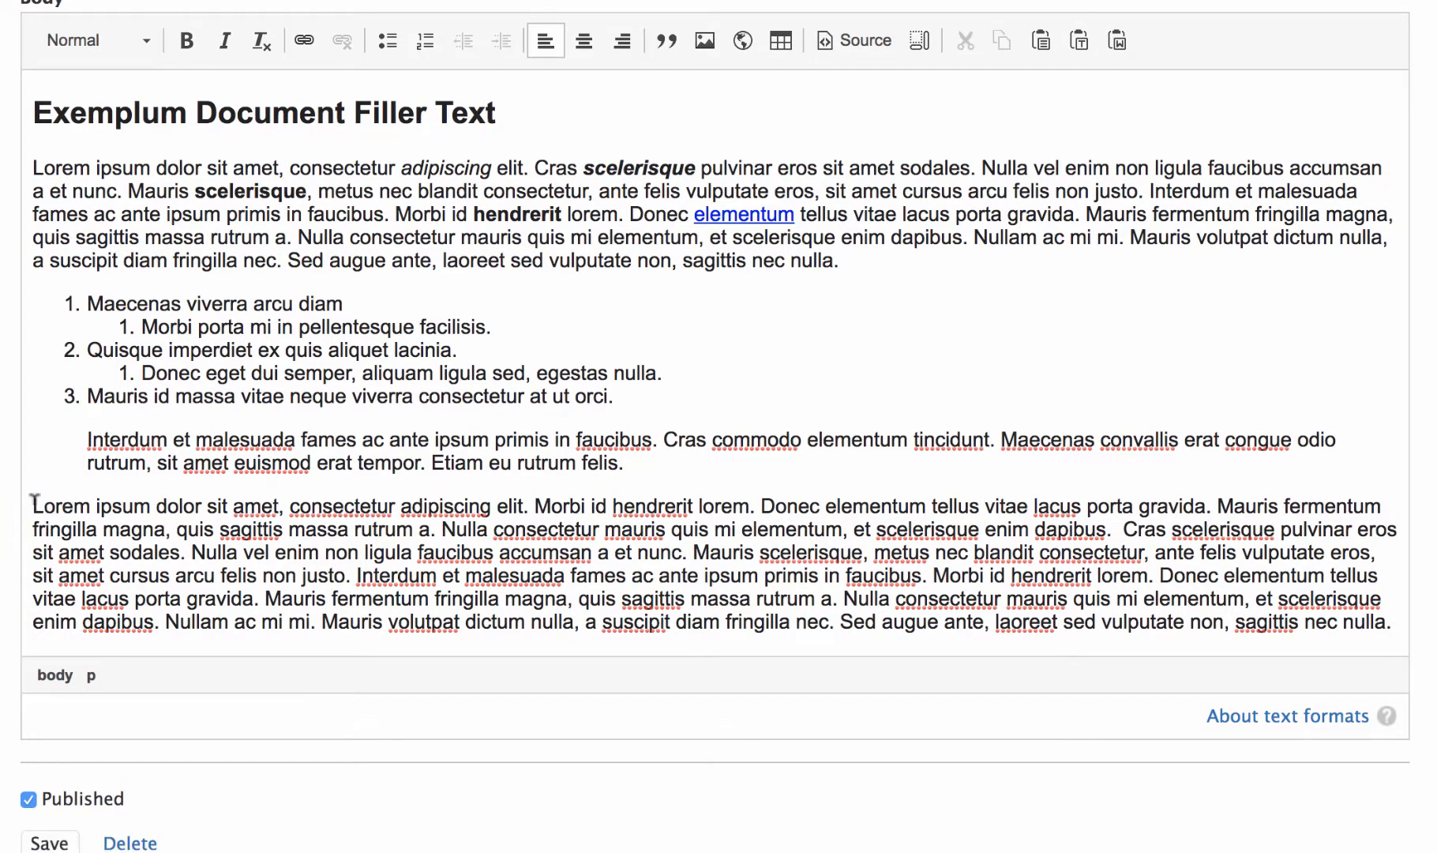
Start inserting an image there, previewing and choosing scenic-mountain-landscape_SMALL.jpg from the stock photos folder
click(697, 45)
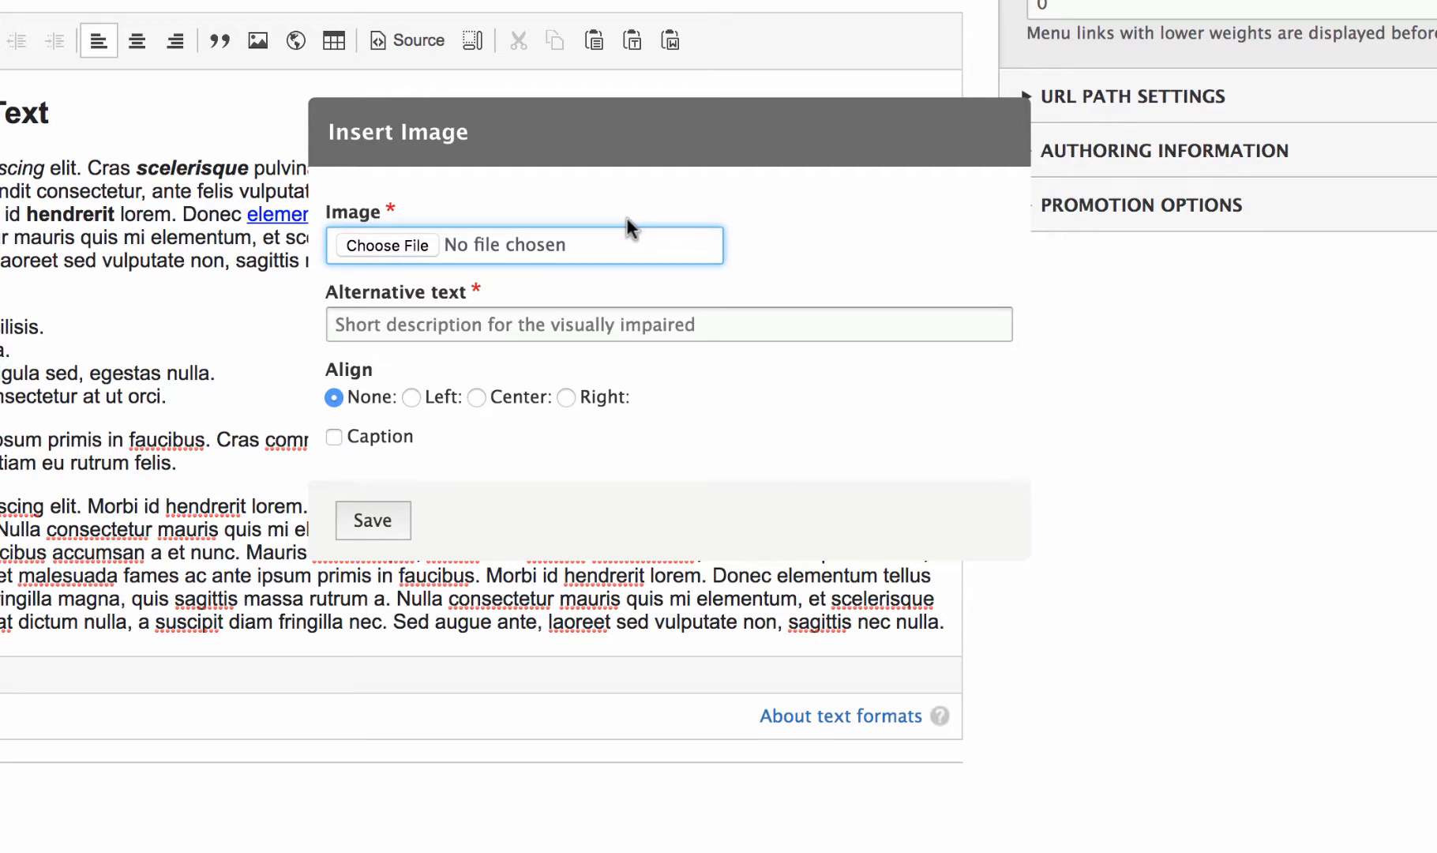
click(412, 241)
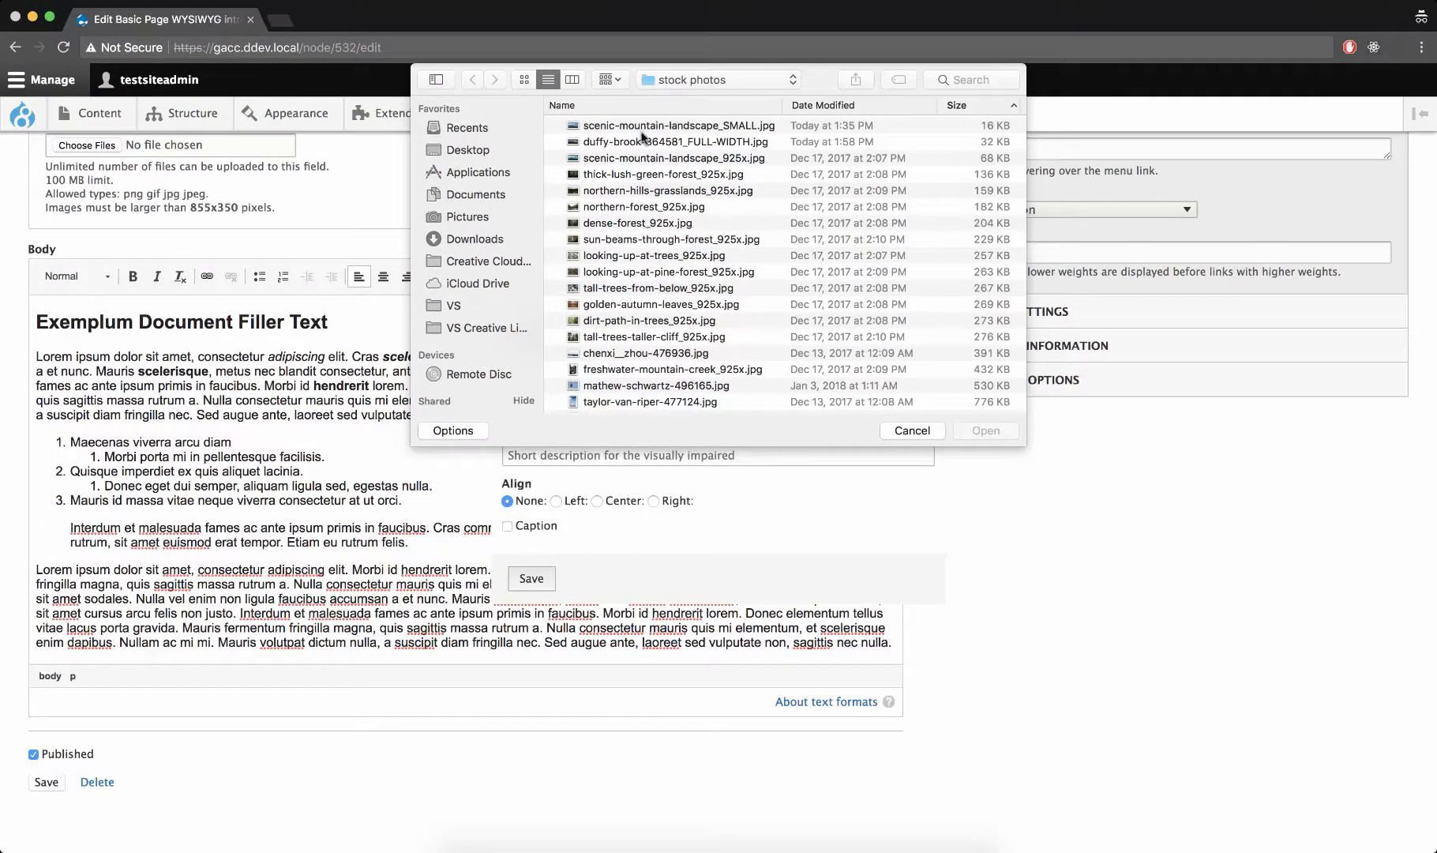
click(644, 126)
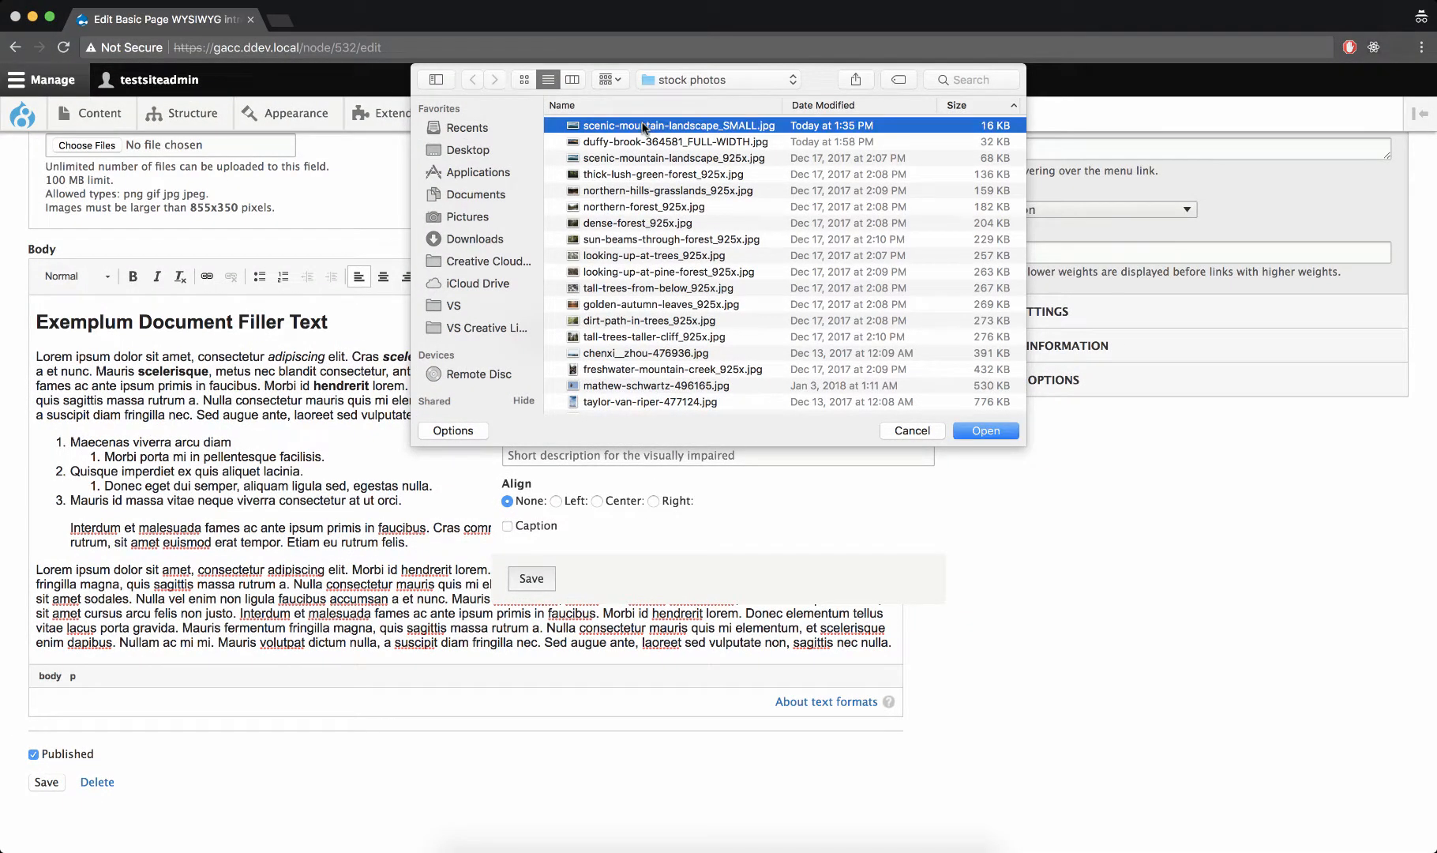
key(space)
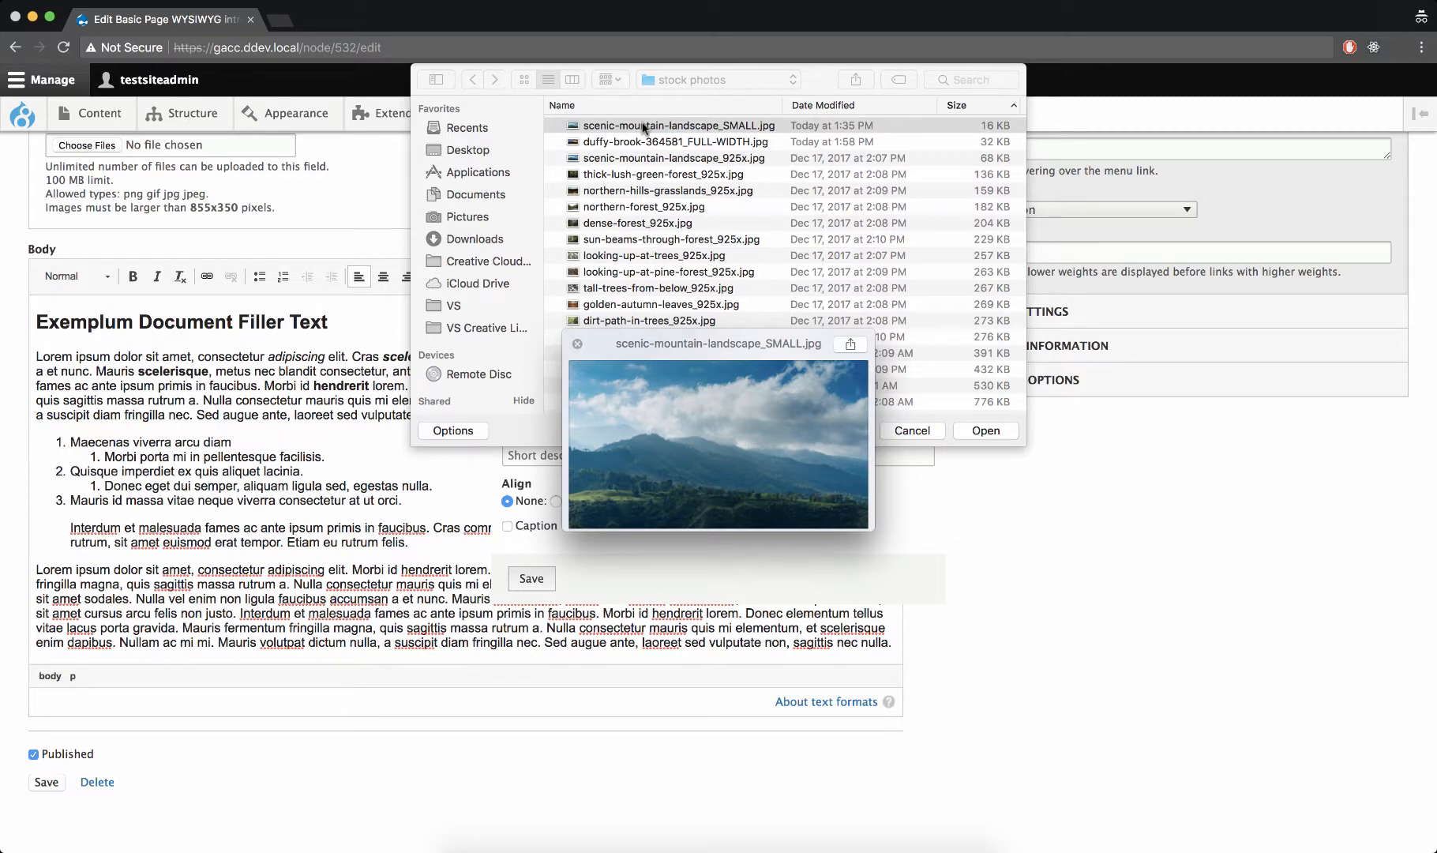
key(space)
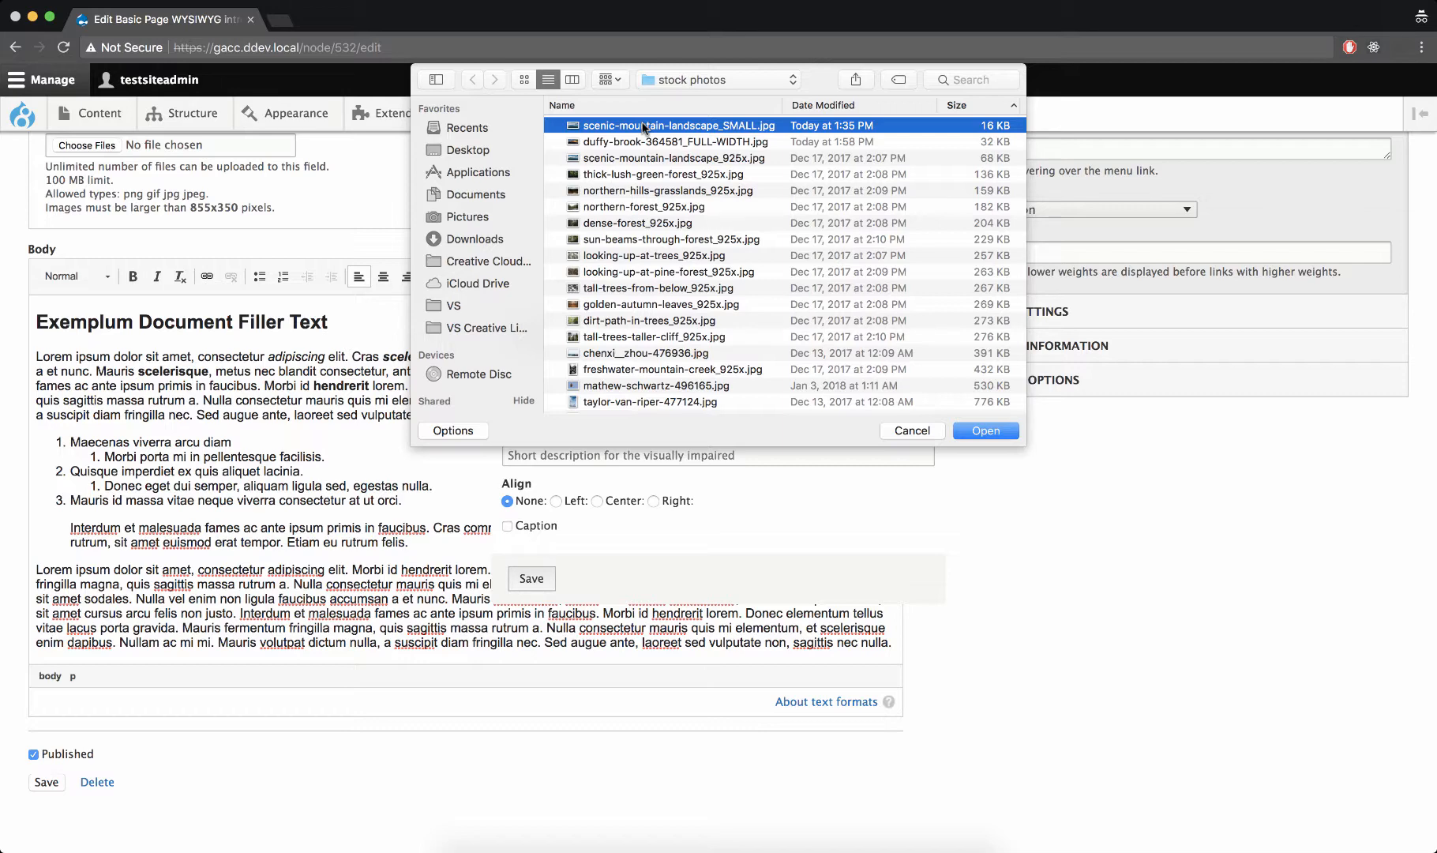
double_click(644, 126)
Give the image the alternative text "Small image" and insert it without alignment or caption
click(705, 455)
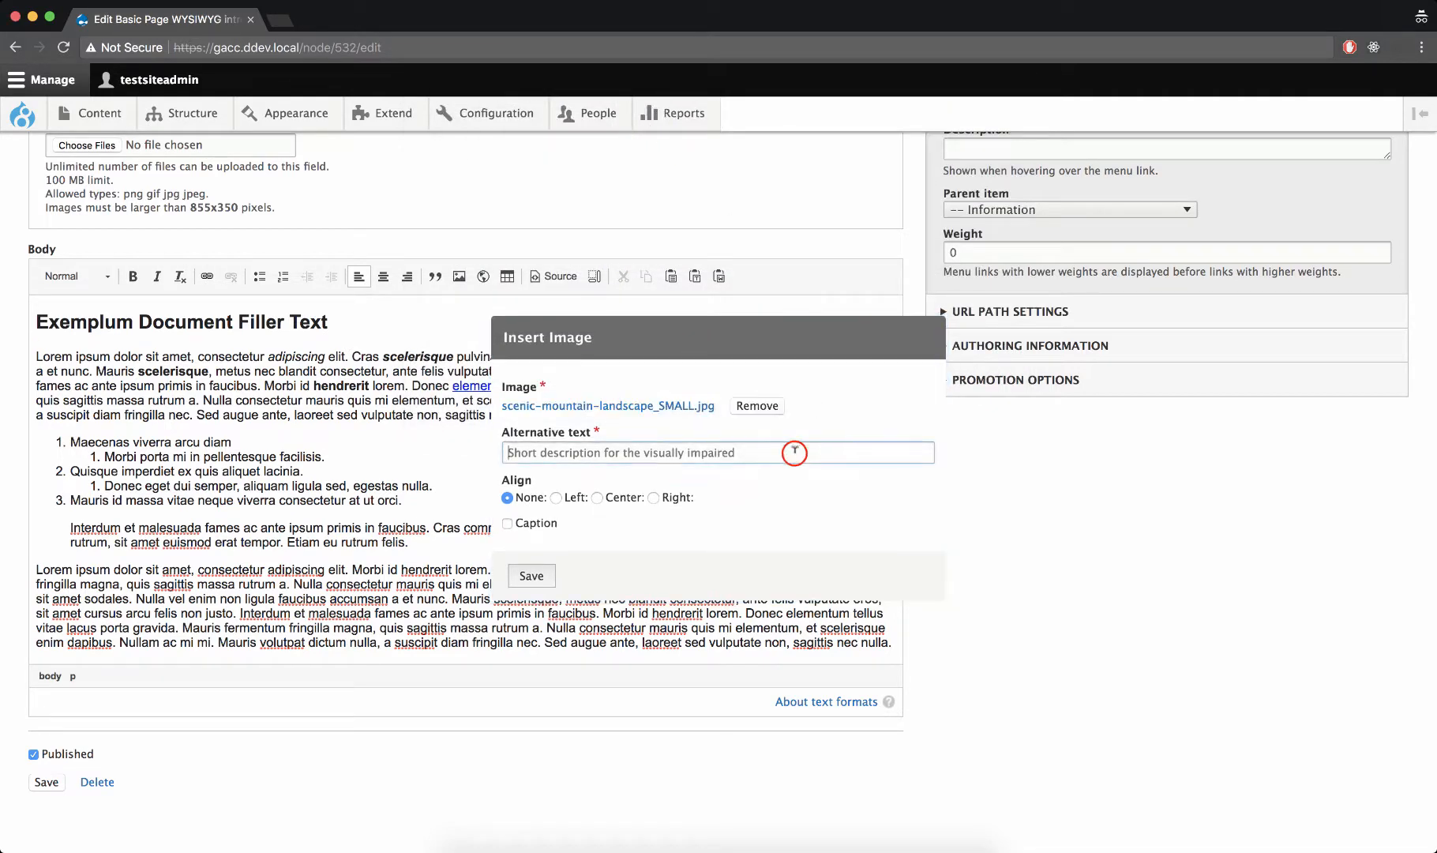
text(Small image)
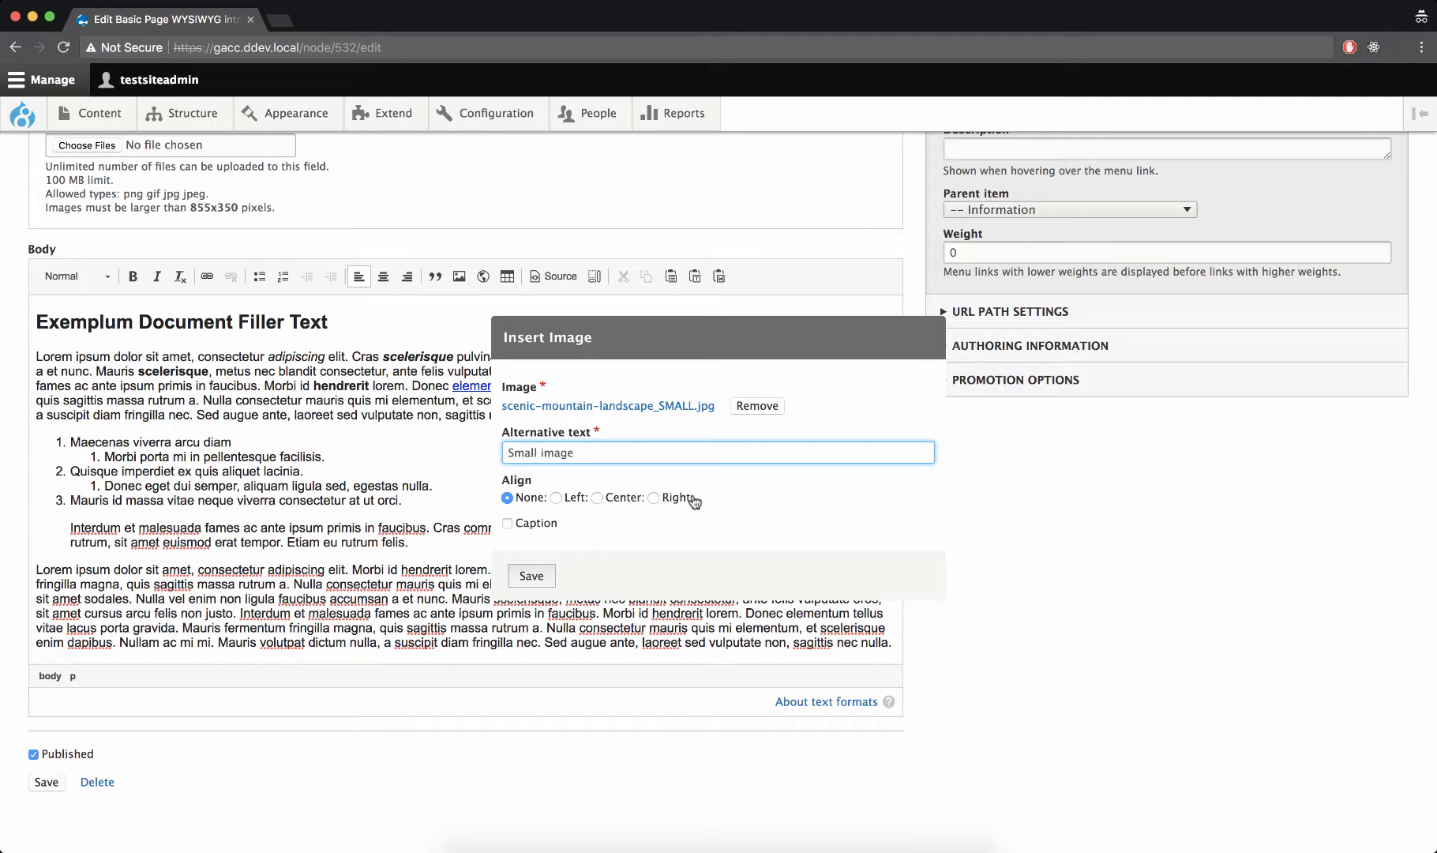
click(532, 577)
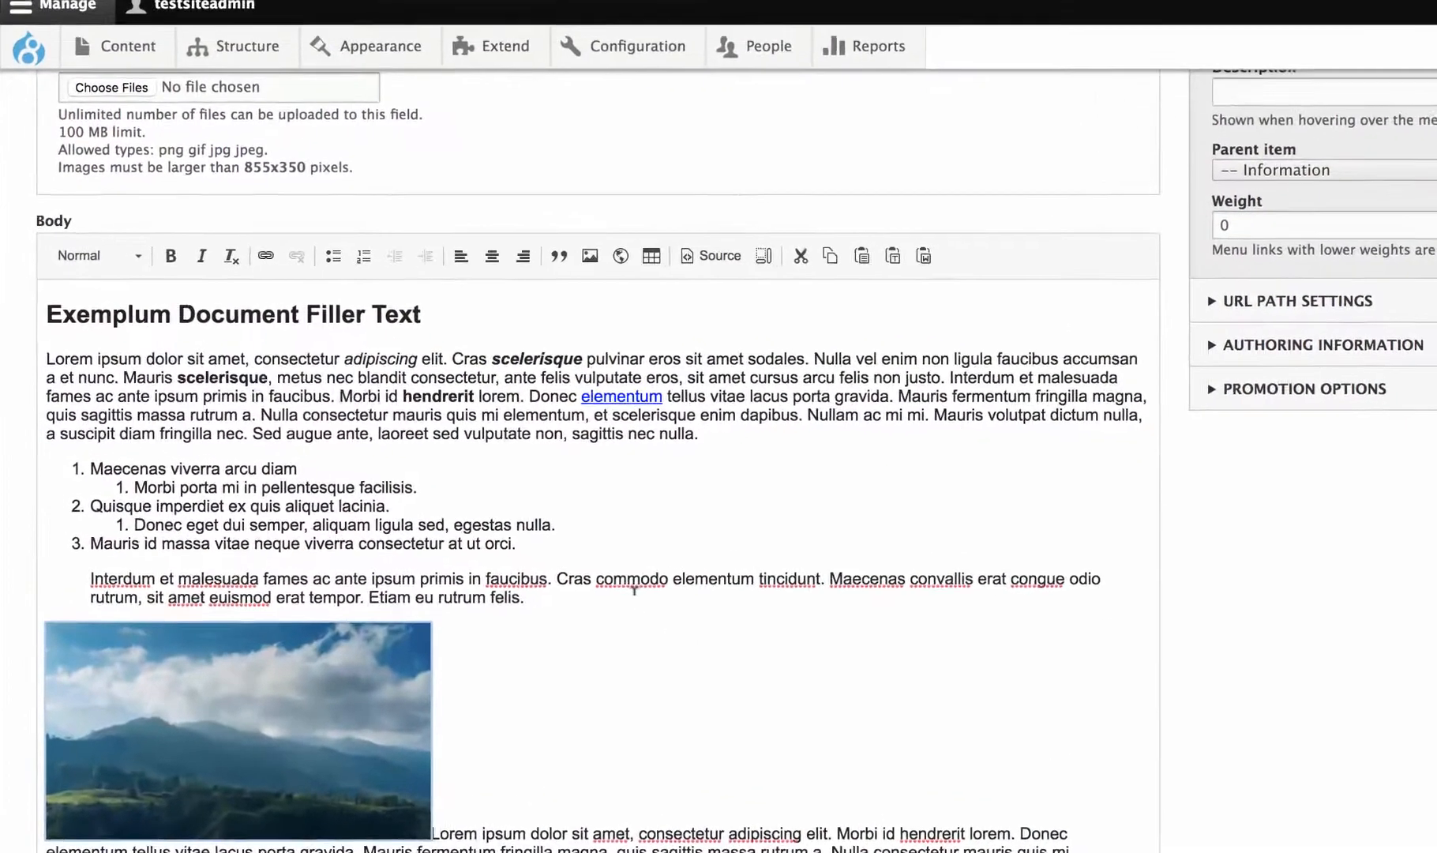
Left-align the inserted mountain image beside the last paragraph and save the page
scroll(494, 537, down, 3)
click(347, 563)
scroll(347, 564, up, 1)
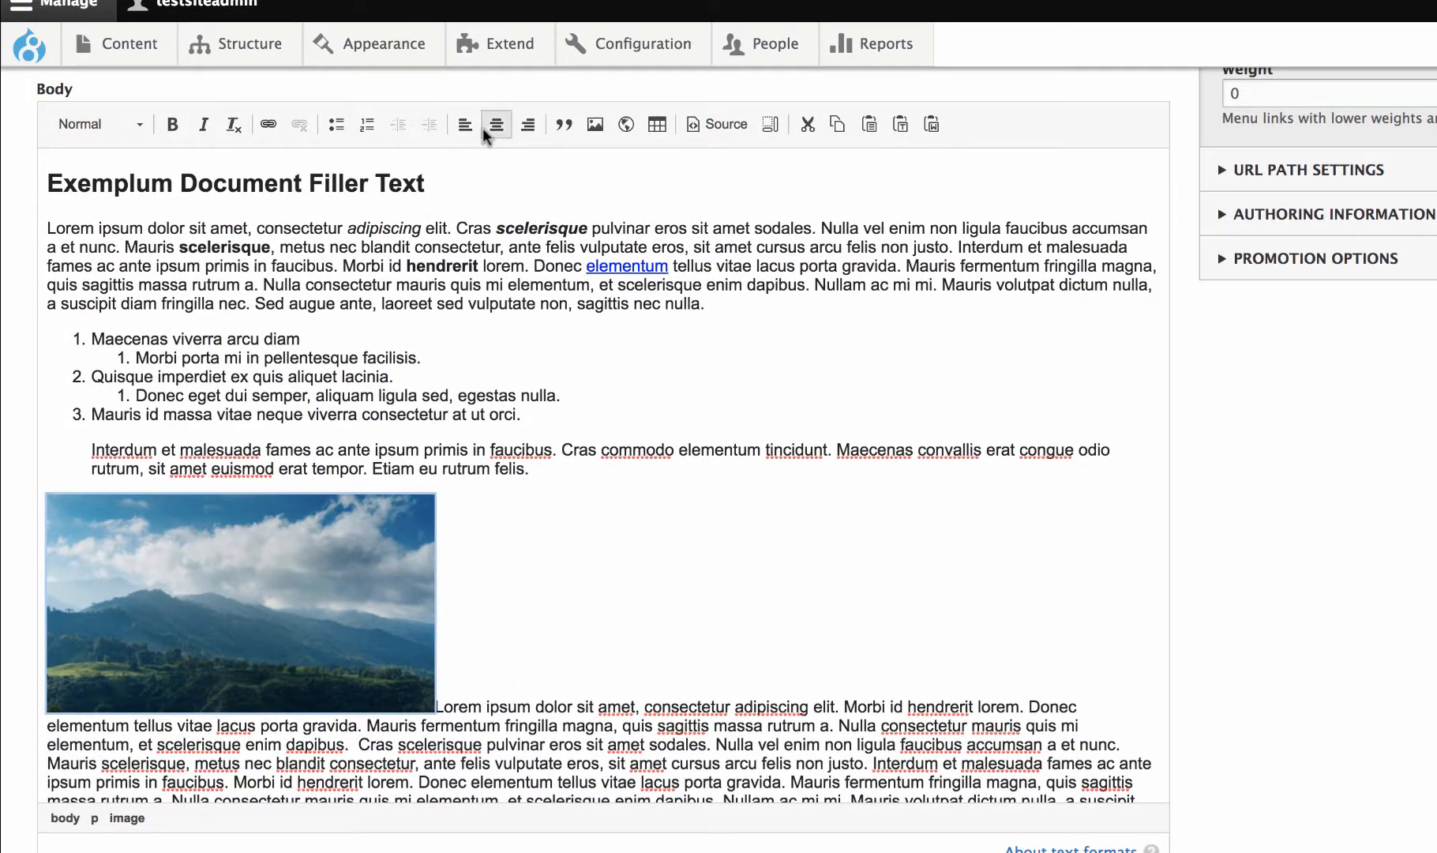
click(338, 526)
click(338, 527)
click(338, 527)
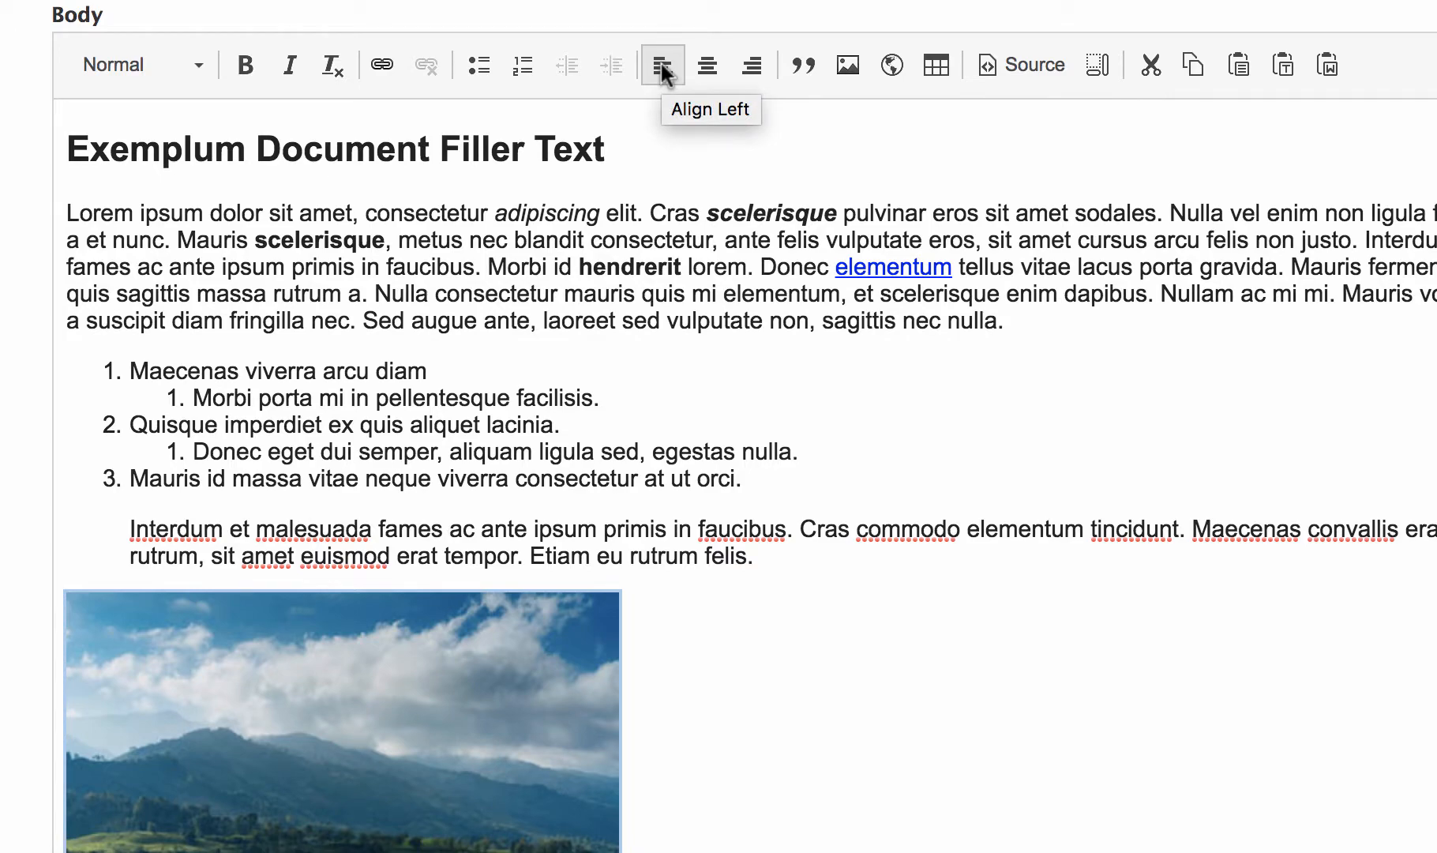
click(664, 72)
click(609, 658)
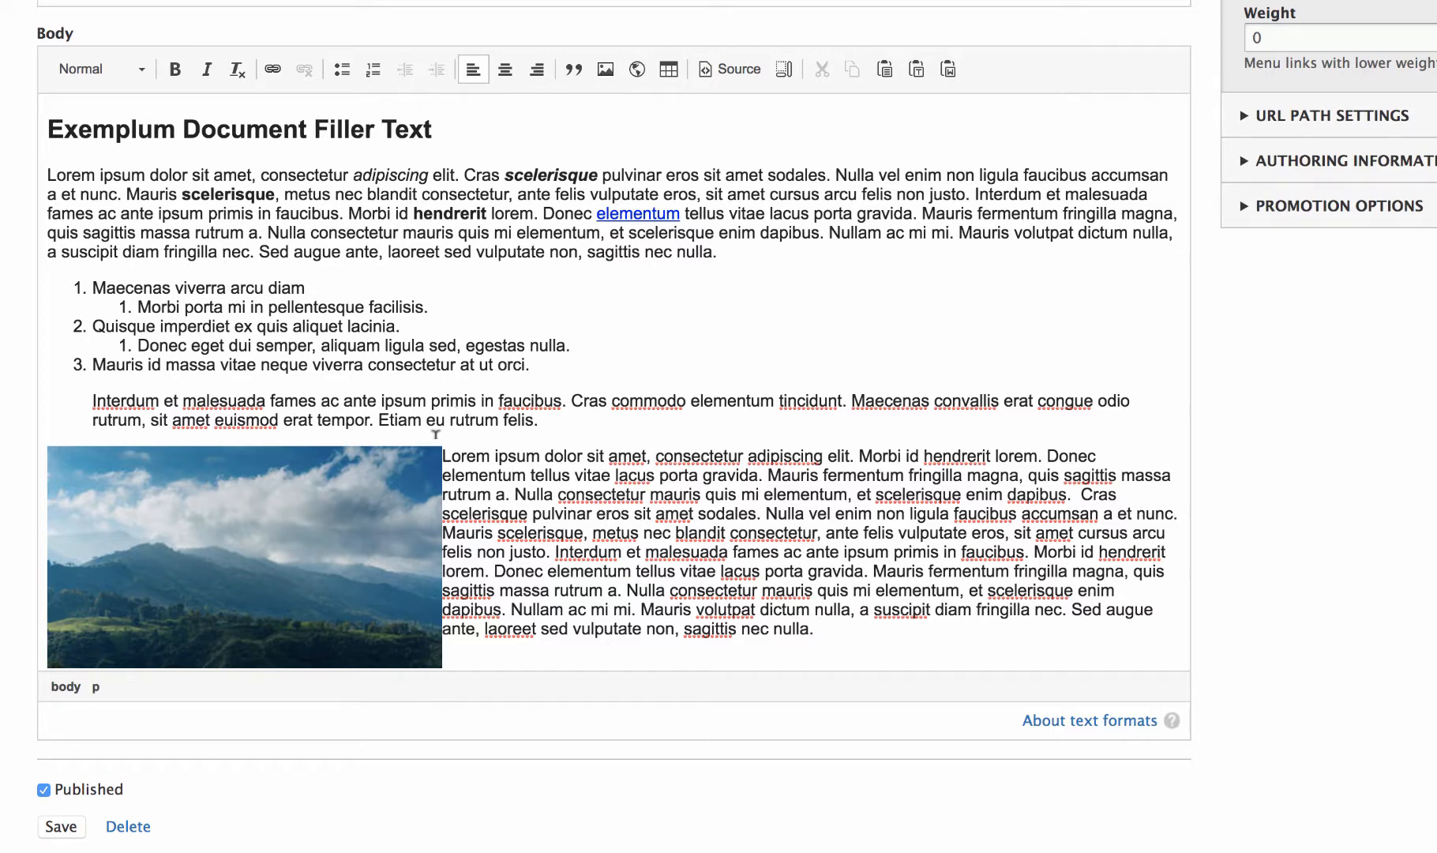
mouse_move(433, 474)
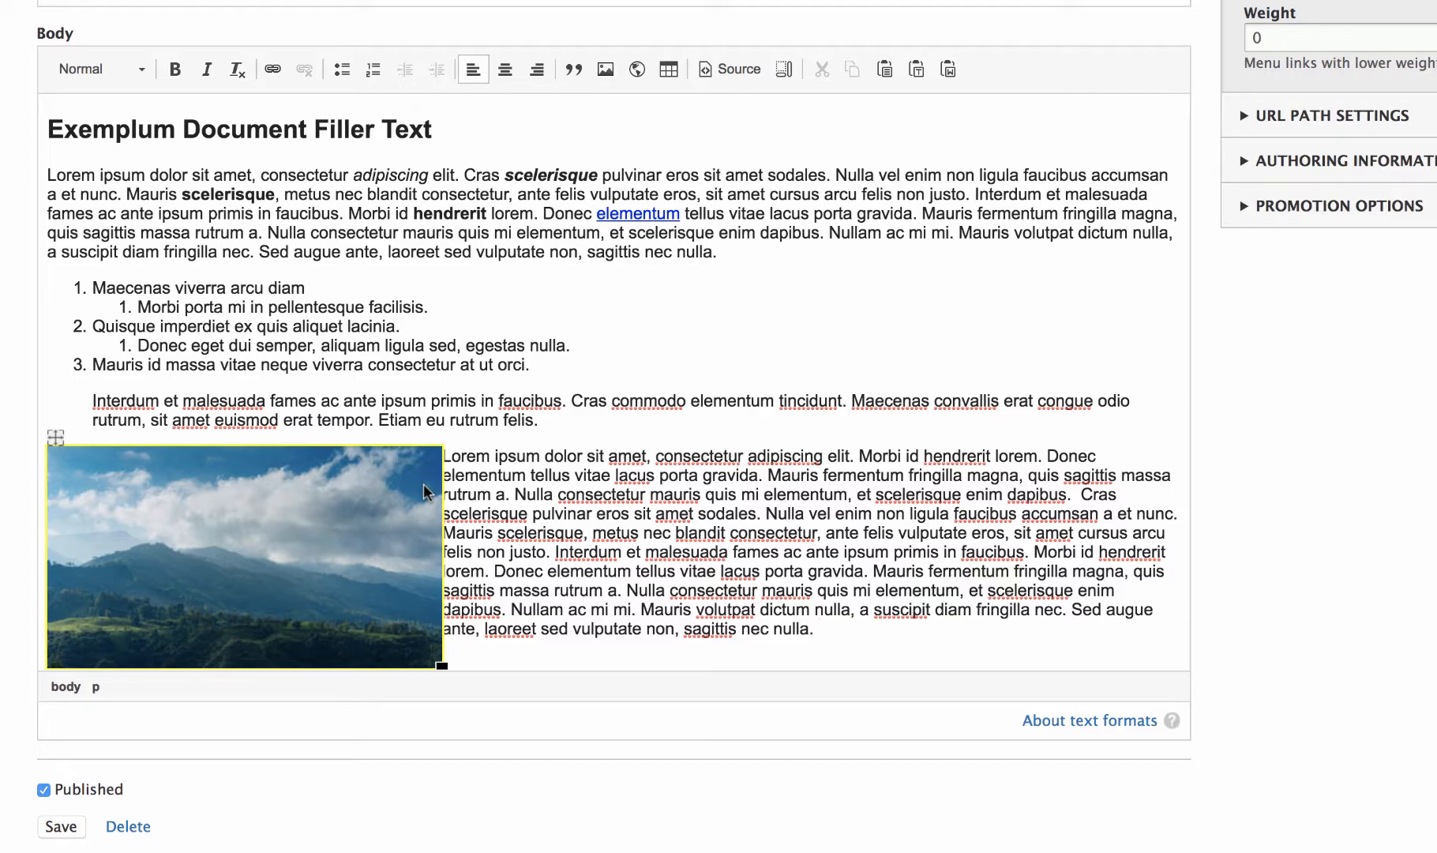
click(61, 826)
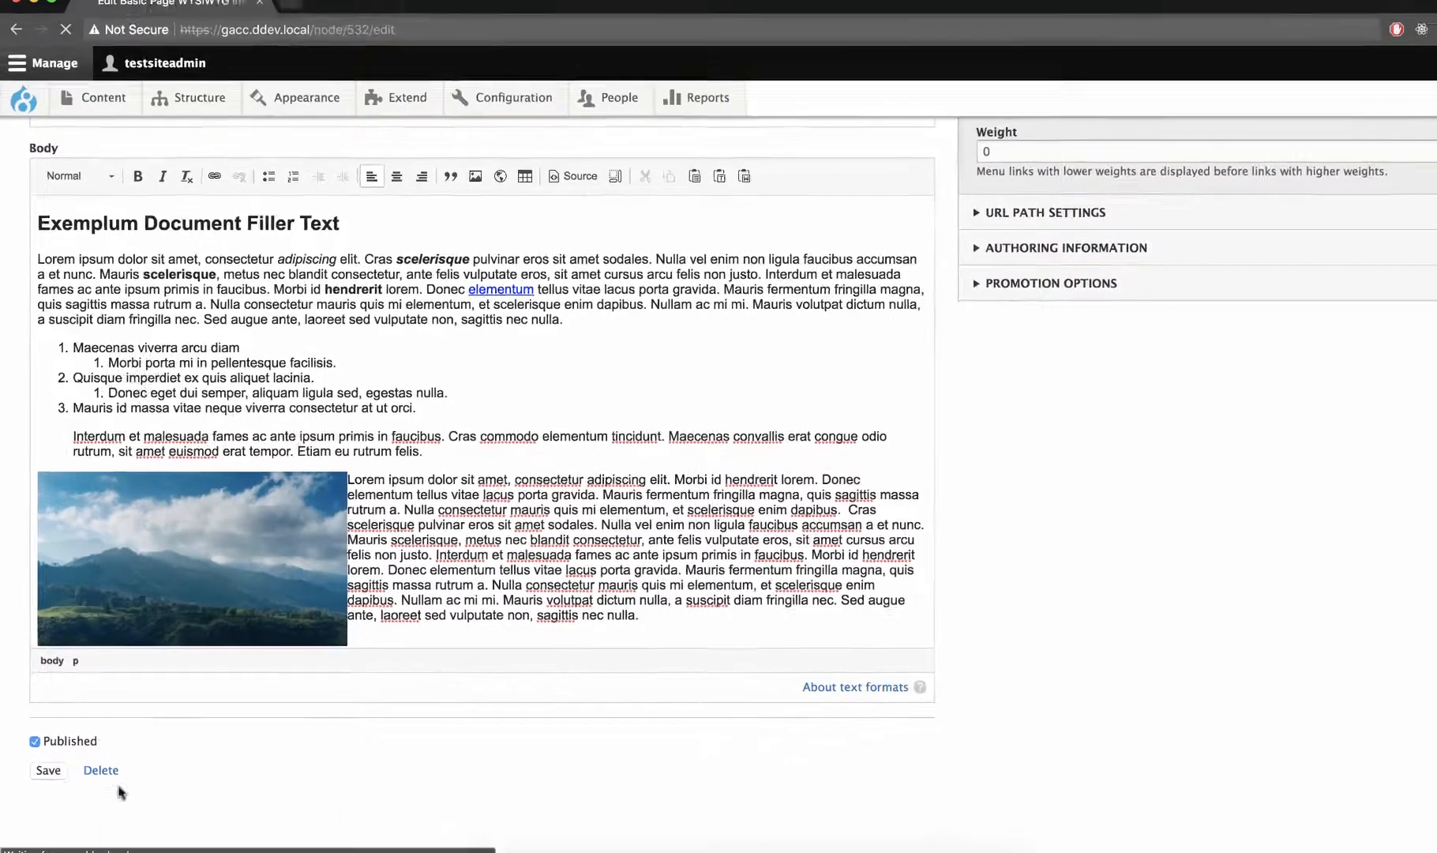
Examine how the left-aligned image and the text around it are laid out on the saved page
scroll(605, 632, down, 5)
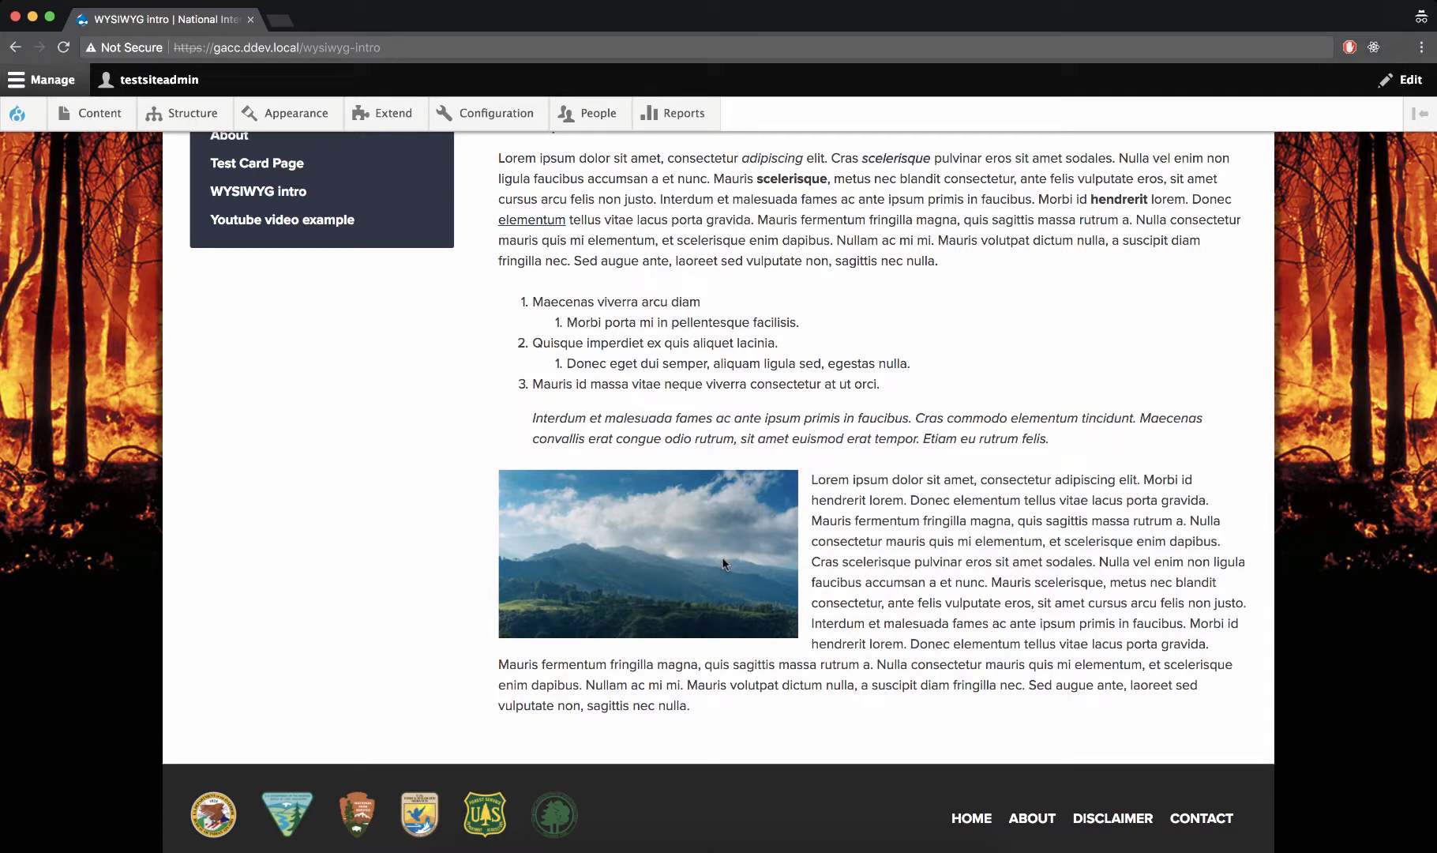
scroll(722, 558, up, 1)
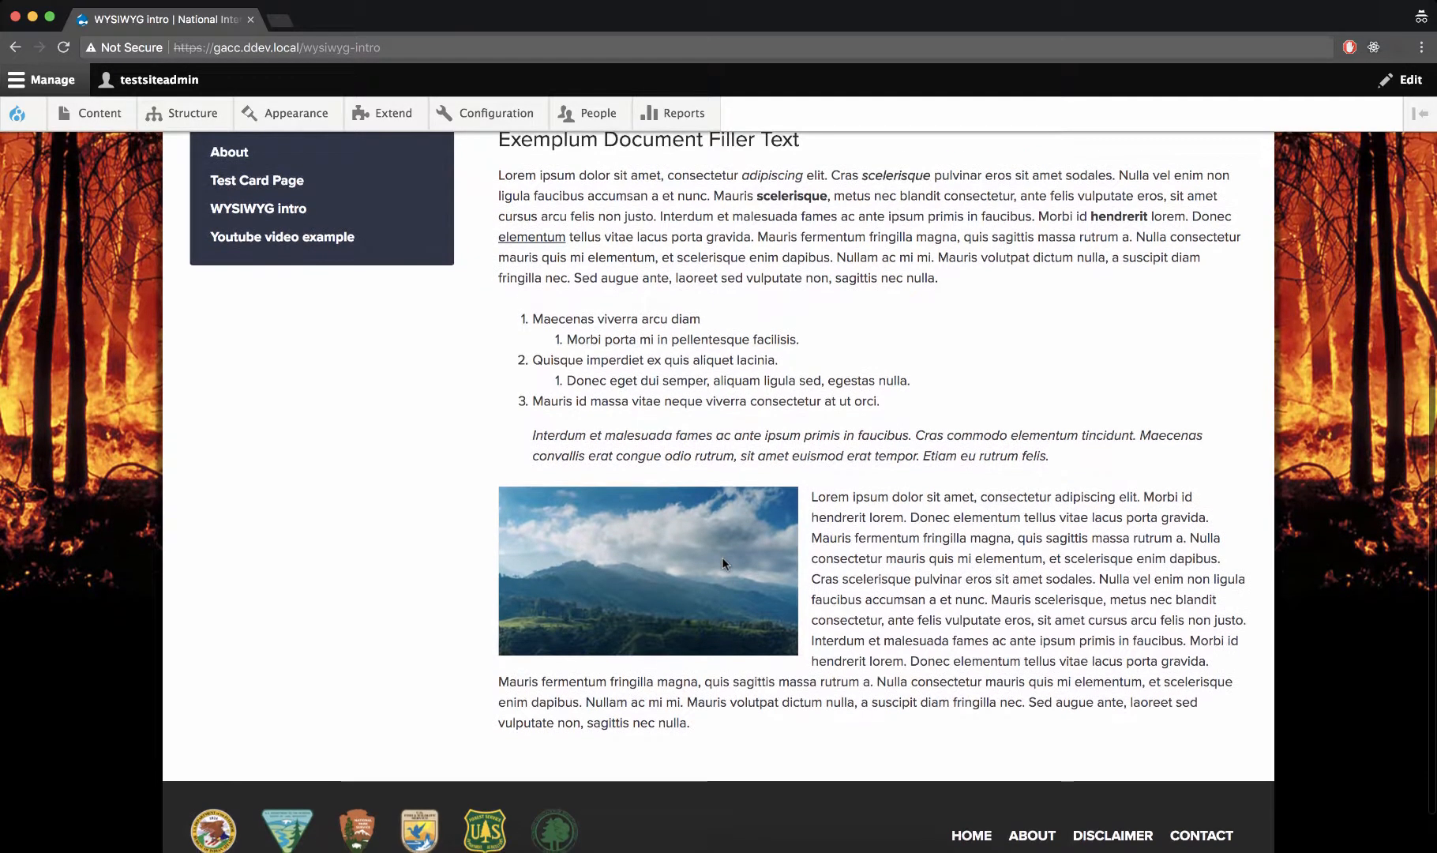
scroll(723, 558, down, 1)
scroll(723, 558, up, 2)
scroll(722, 558, down, 1)
scroll(720, 552, down, 1)
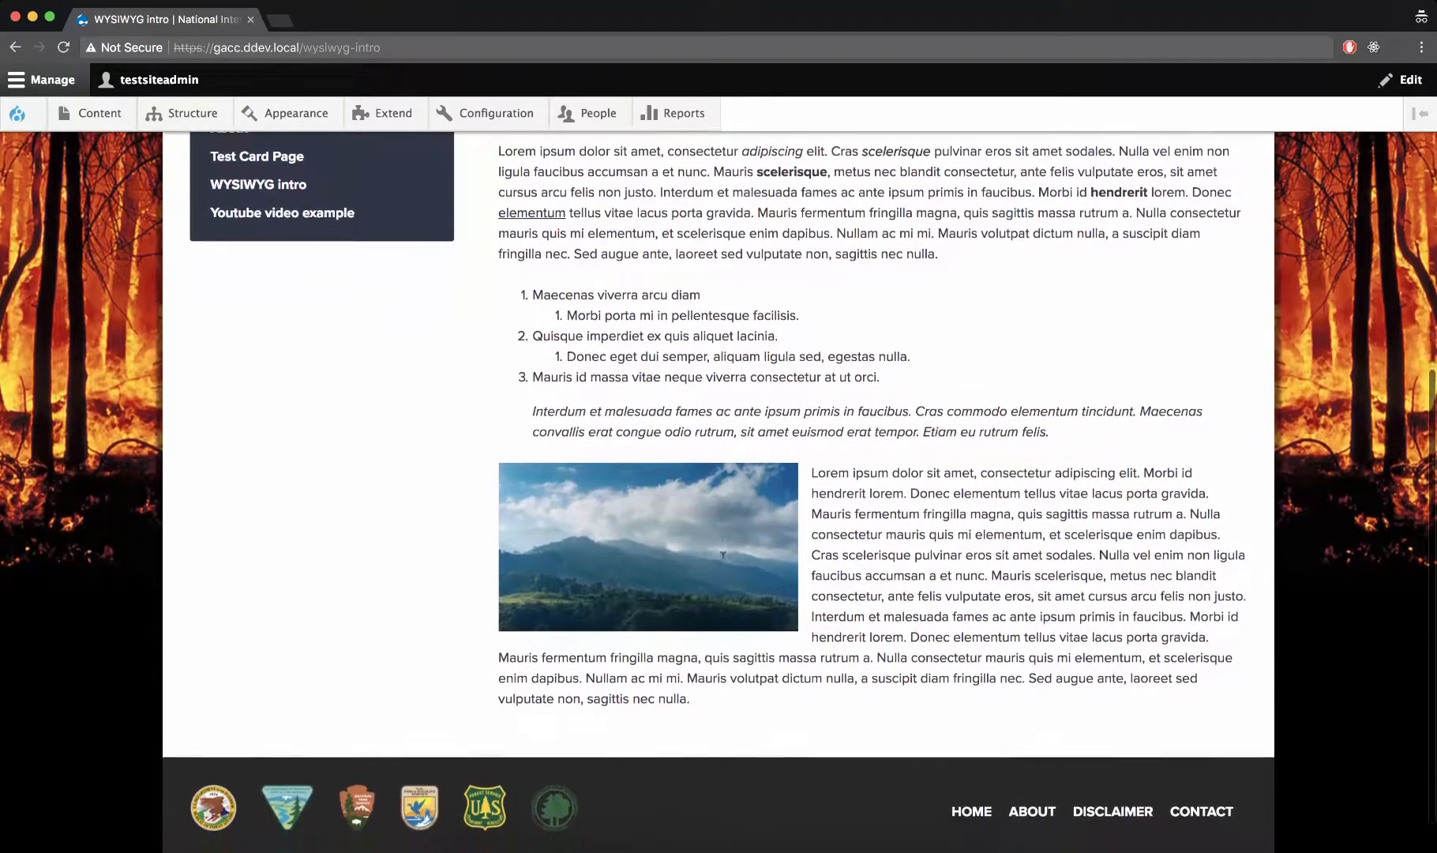
scroll(722, 557, up, 5)
scroll(723, 558, up, 3)
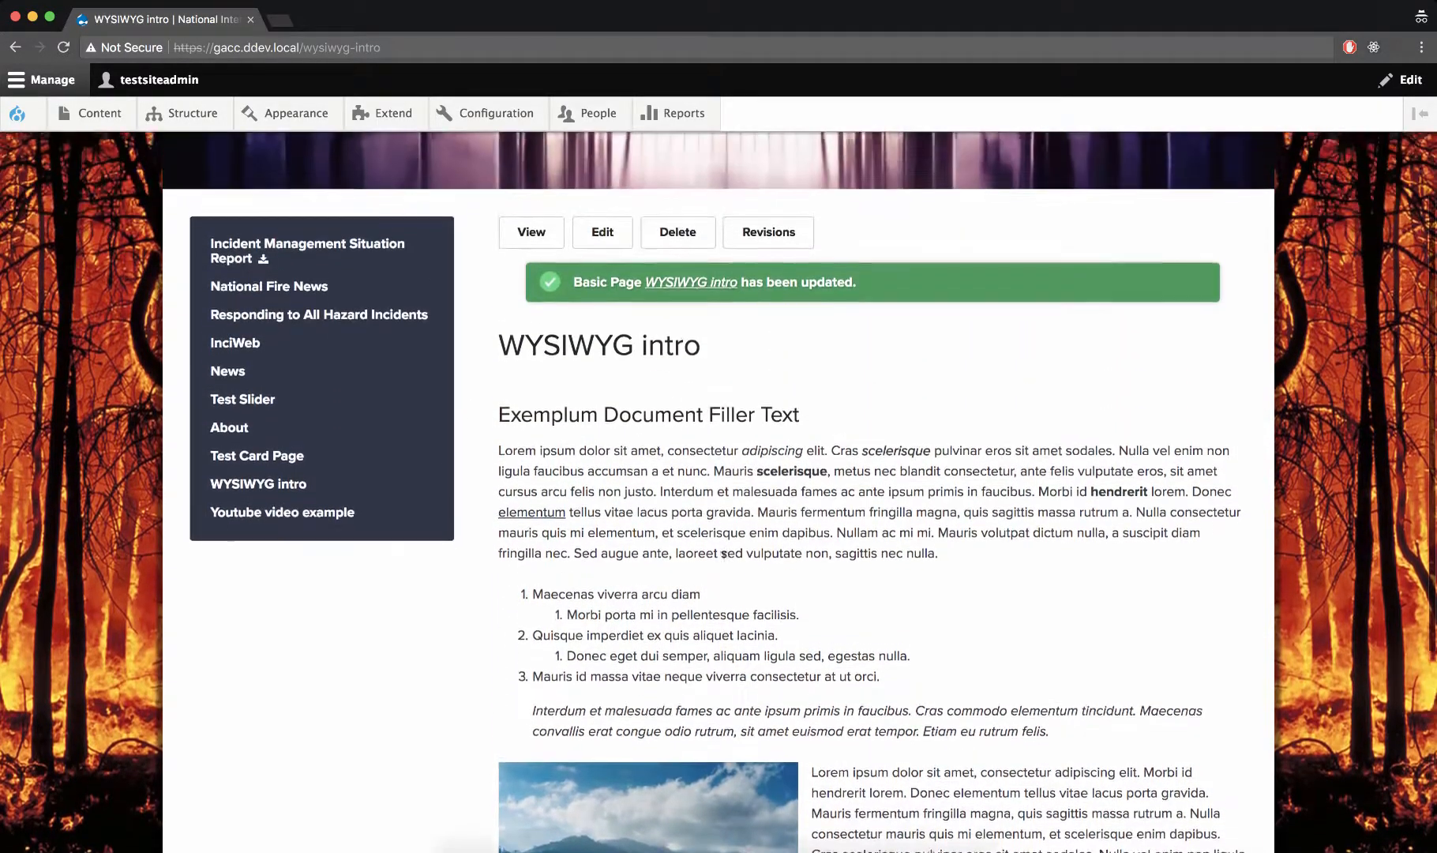
Edit the page again to right-align the mountain image, save it and check the published layout
click(592, 253)
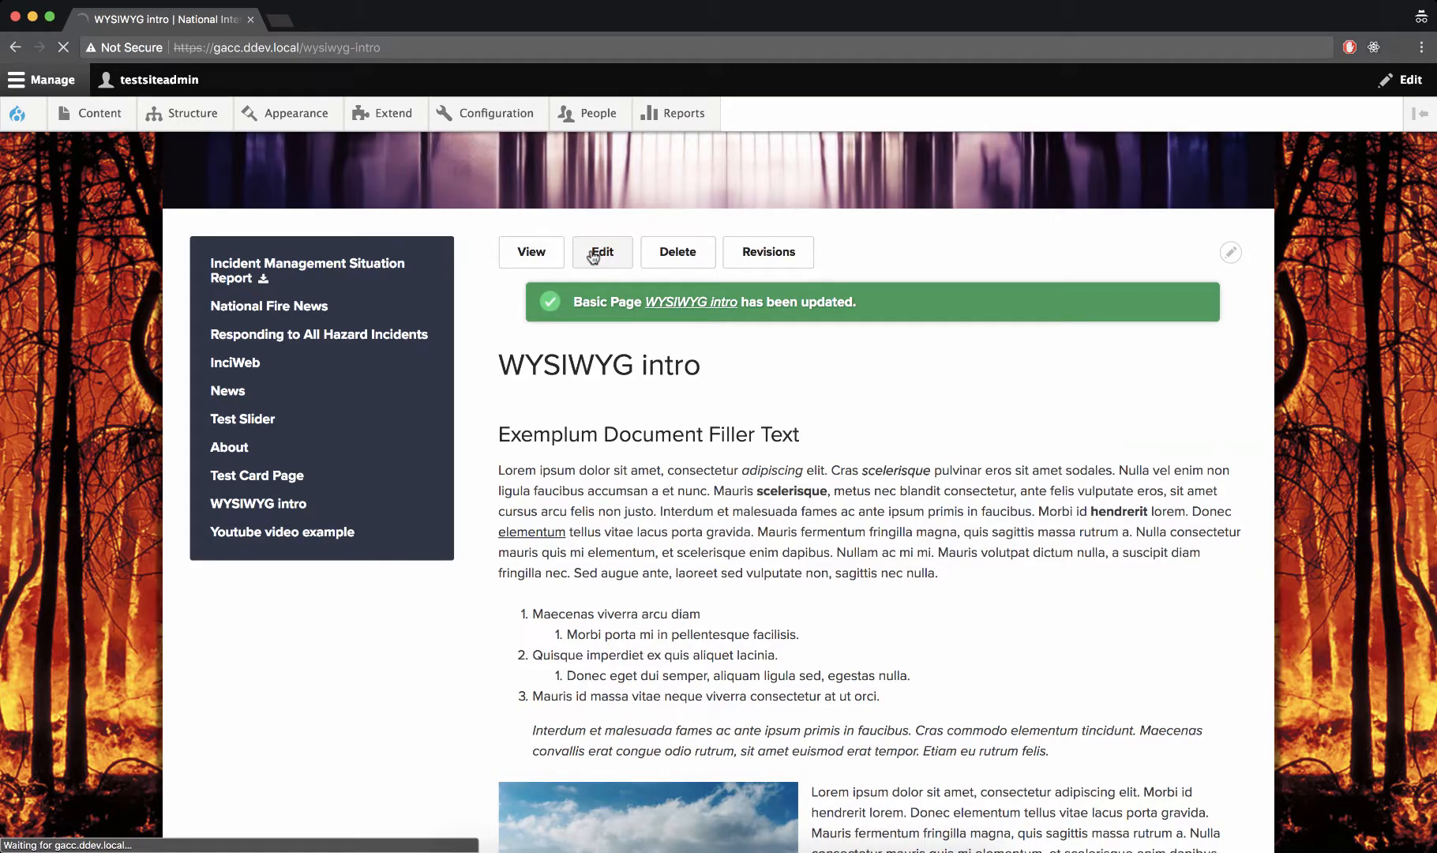
scroll(598, 255, down, 10)
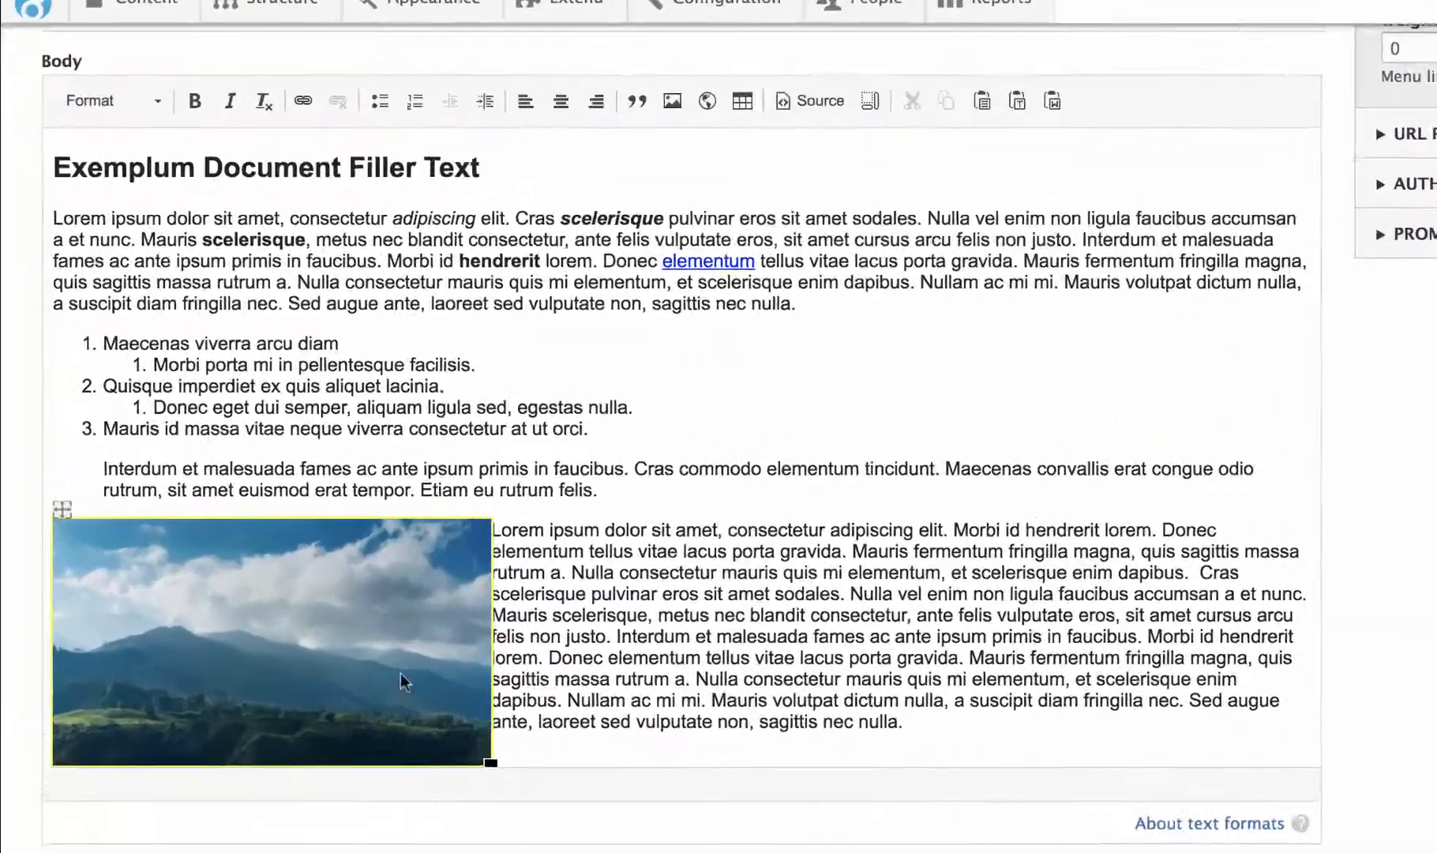
click(281, 556)
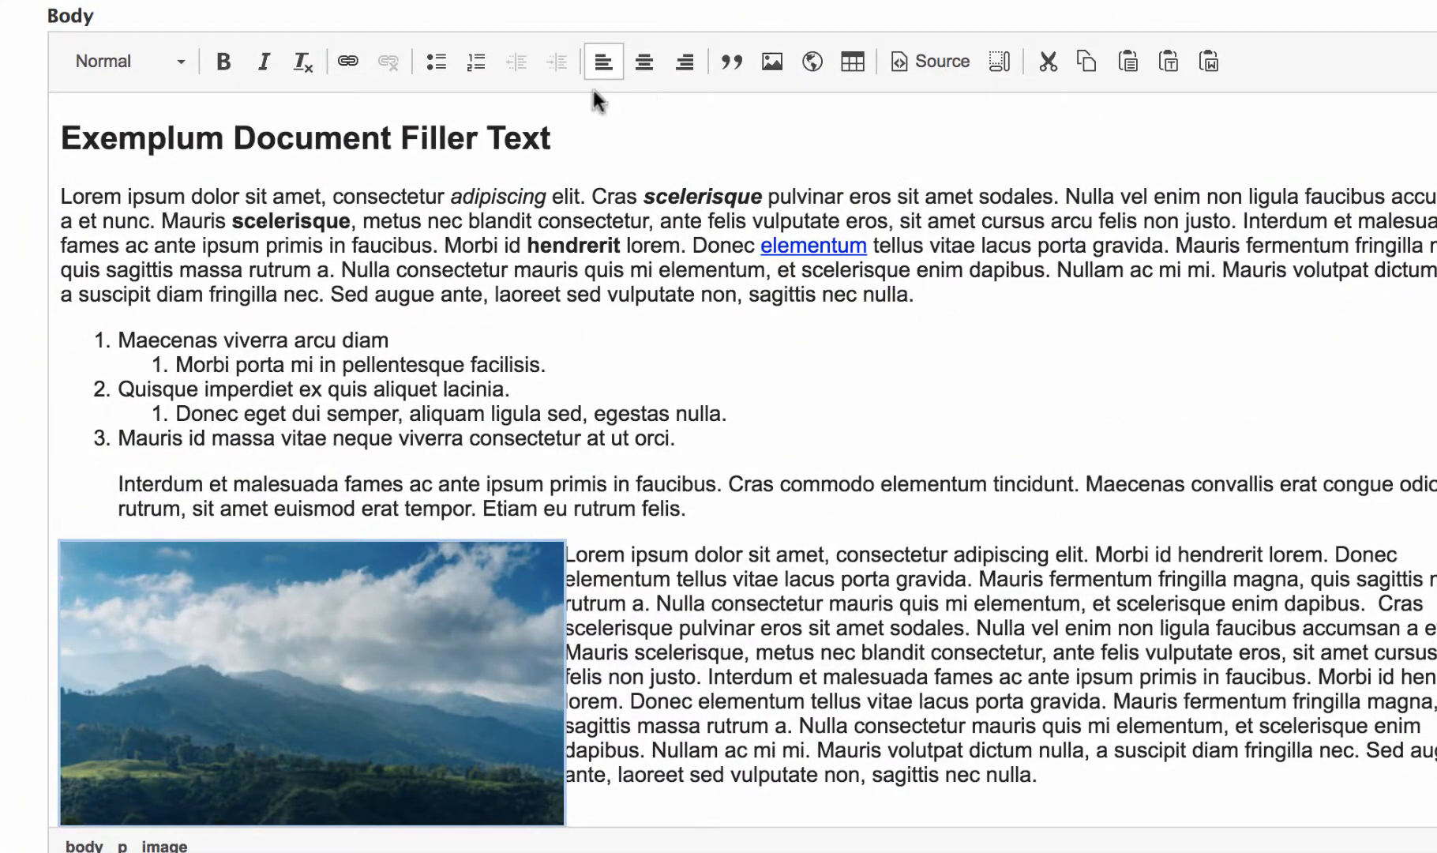
click(685, 61)
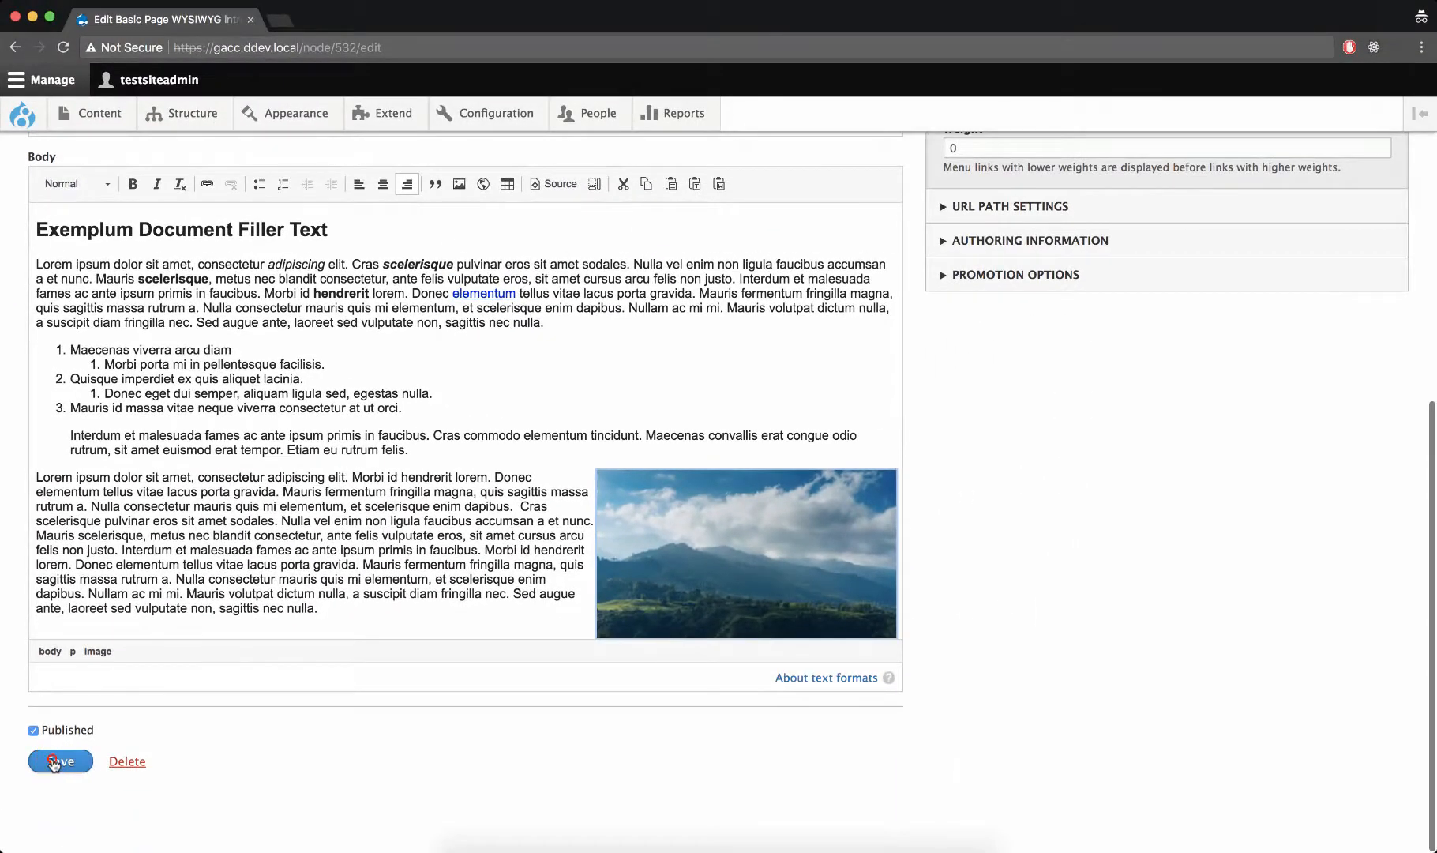
click(71, 829)
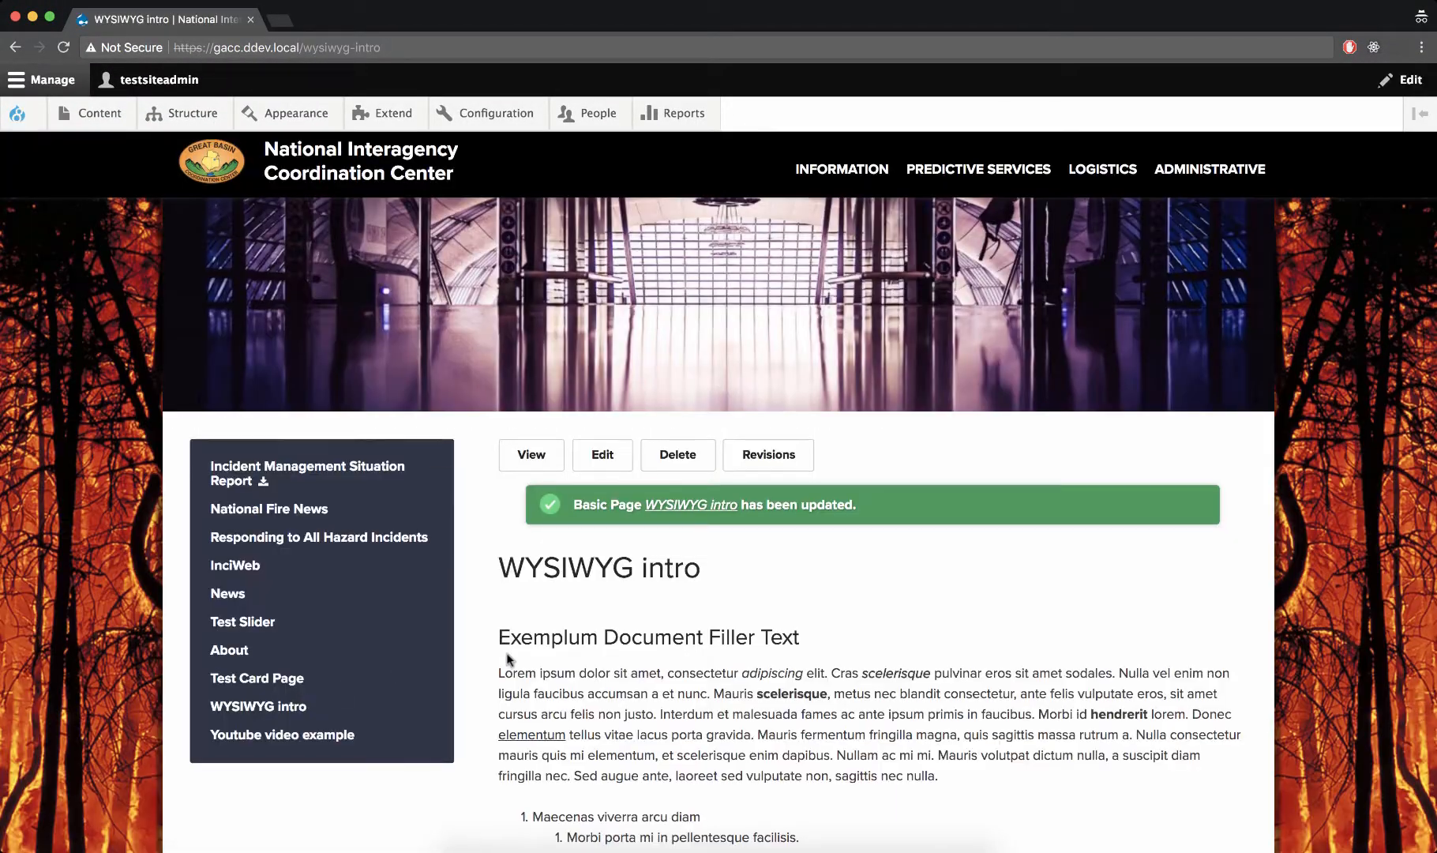
scroll(509, 659, down, 7)
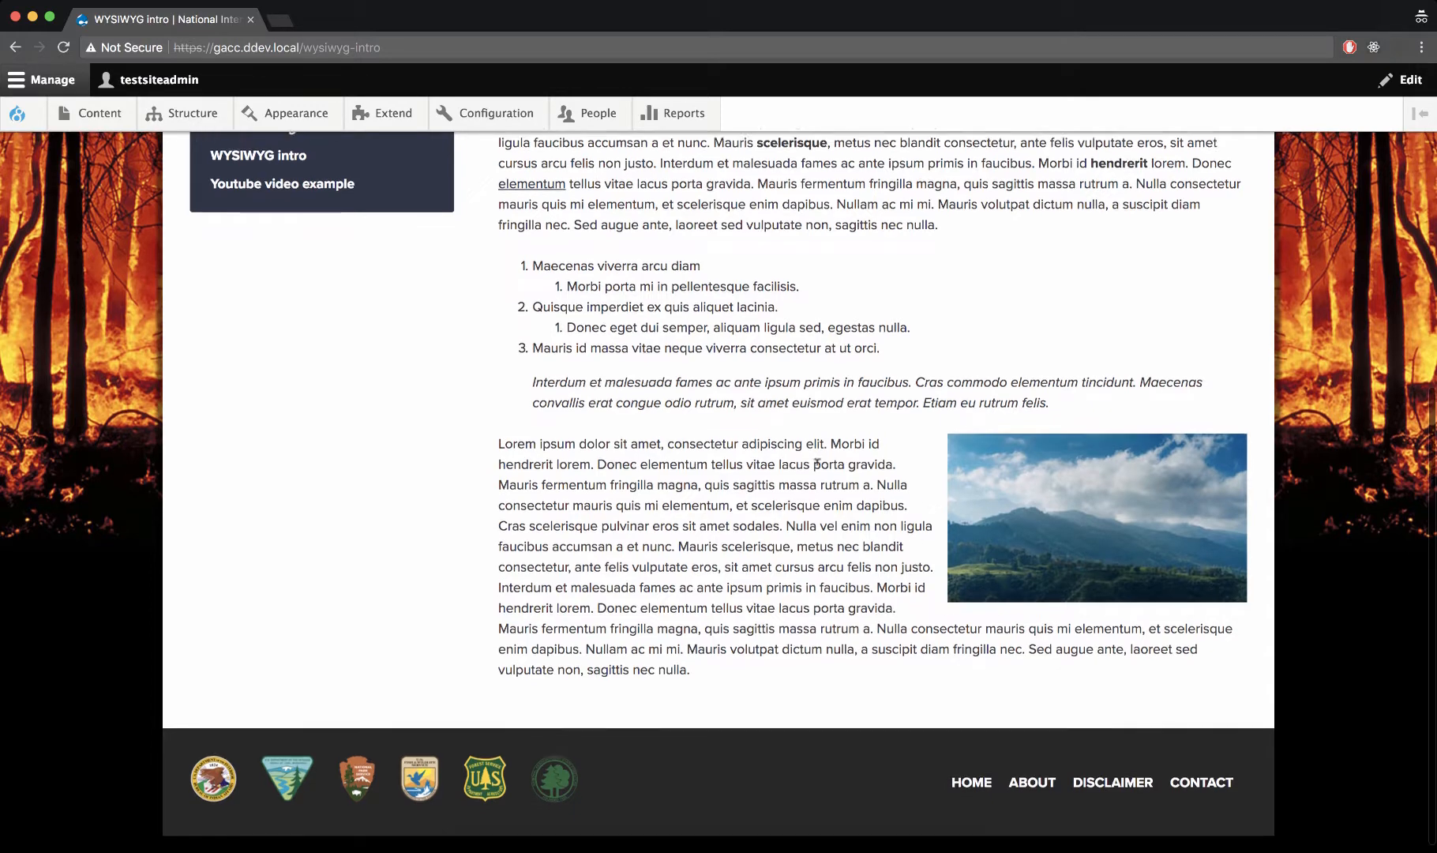
scroll(821, 474, up, 3)
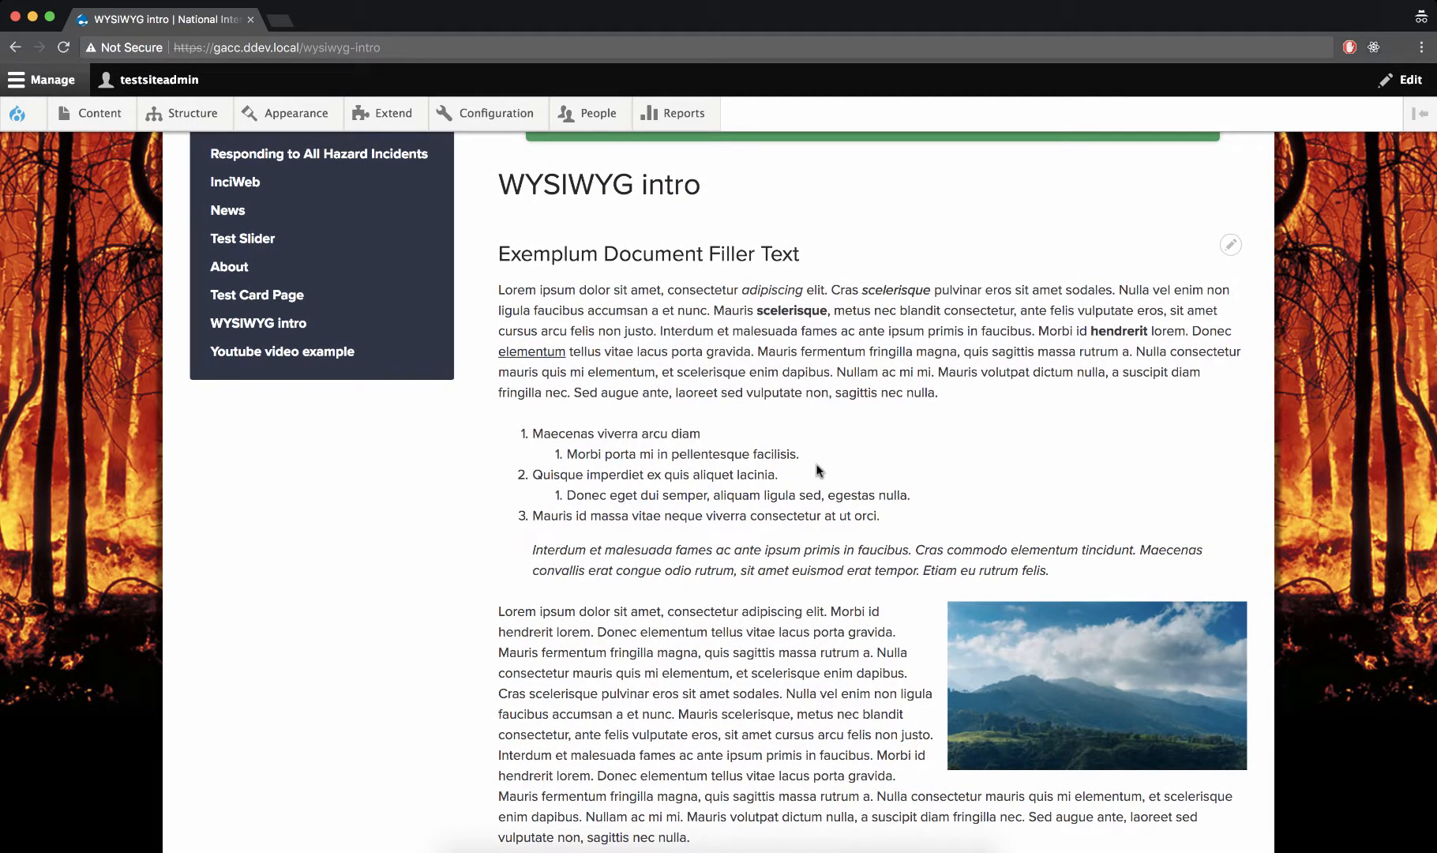
Edit the page again, adding an empty paragraph between the first body paragraph and the numbered list, and show the block outlines
scroll(817, 471, up, 4)
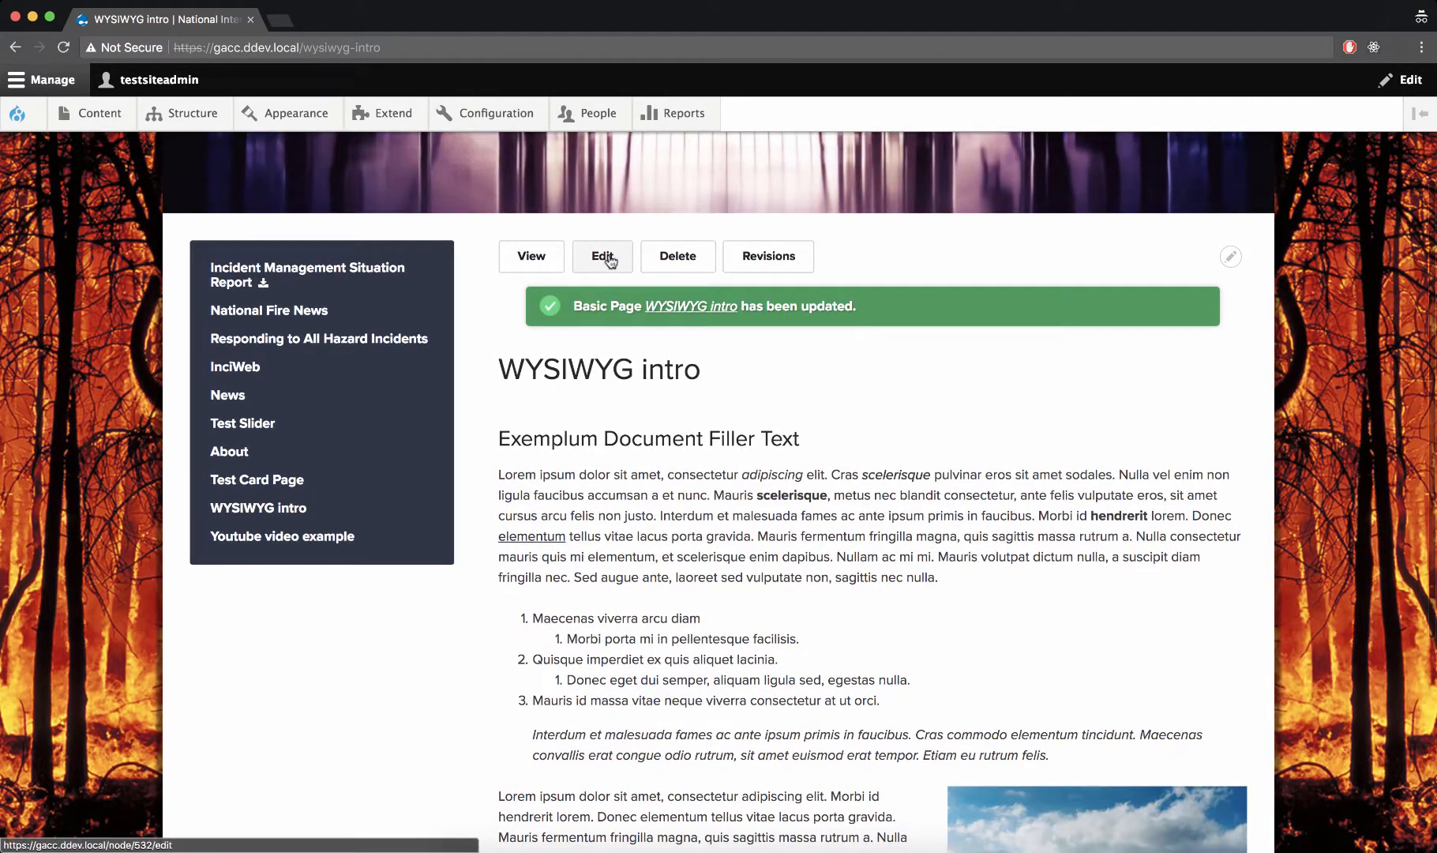
click(609, 260)
scroll(575, 363, down, 2)
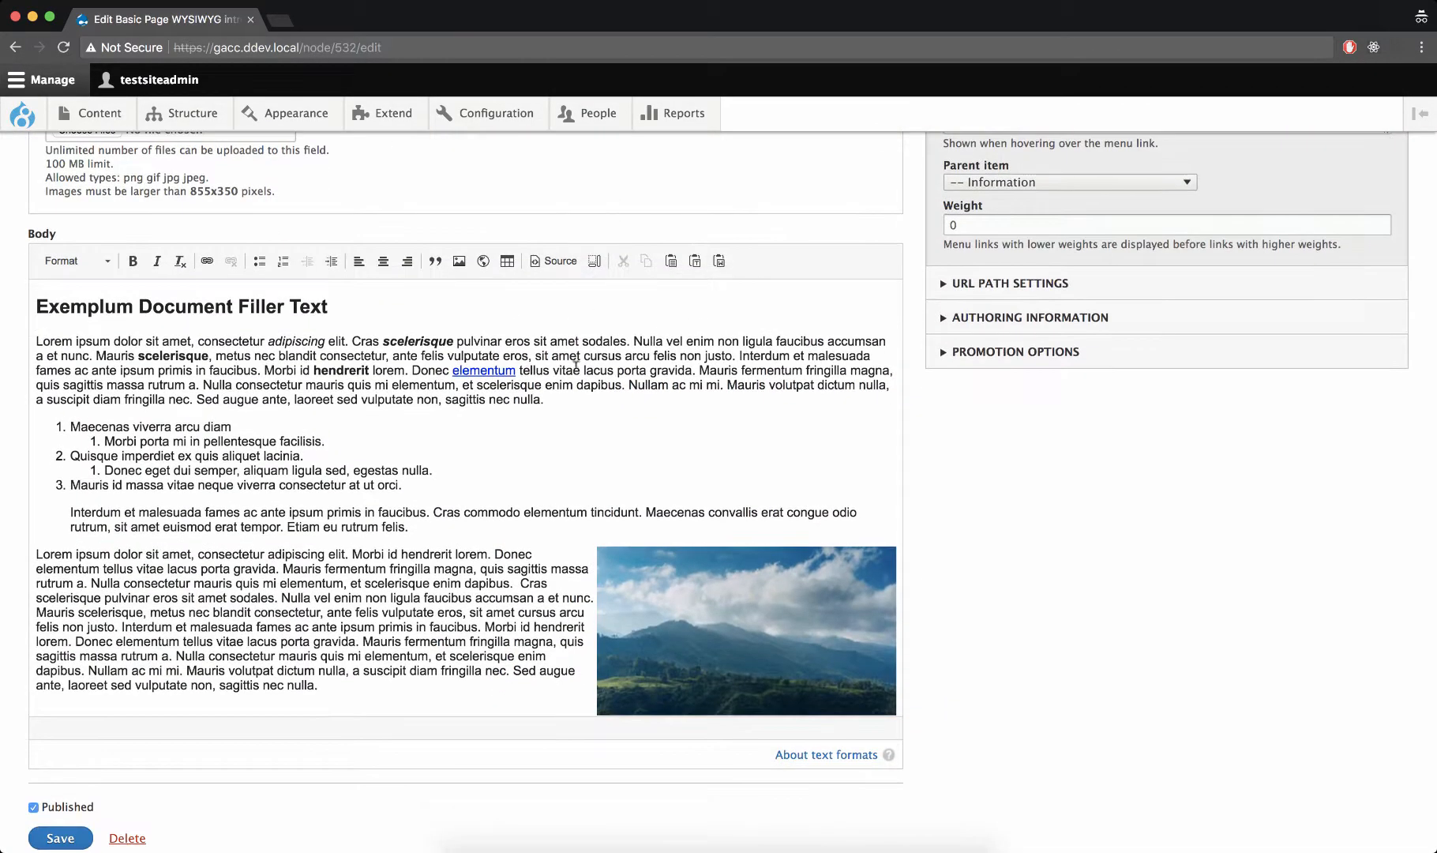
click(547, 398)
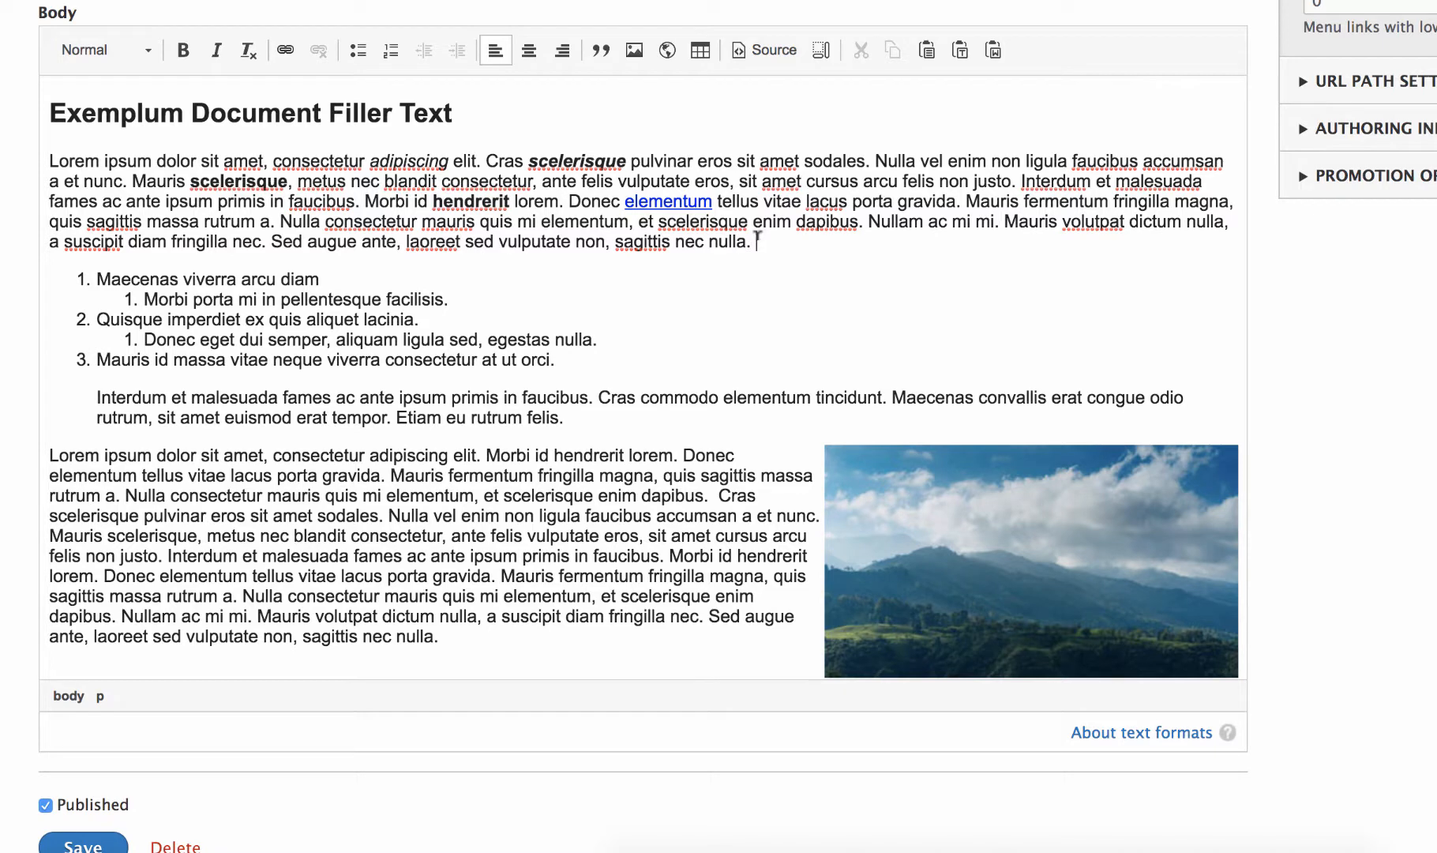
key(Return)
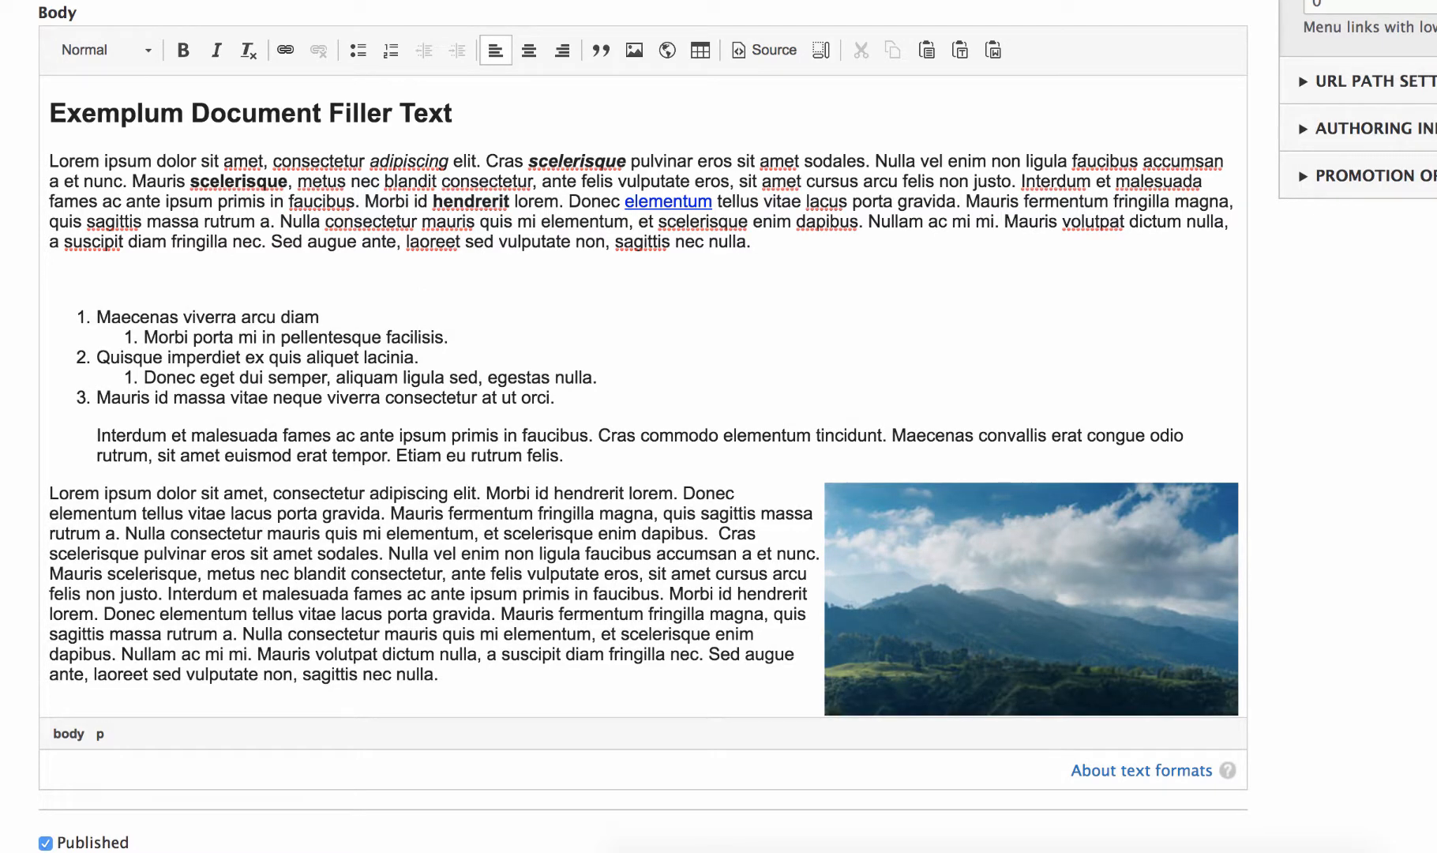
click(819, 50)
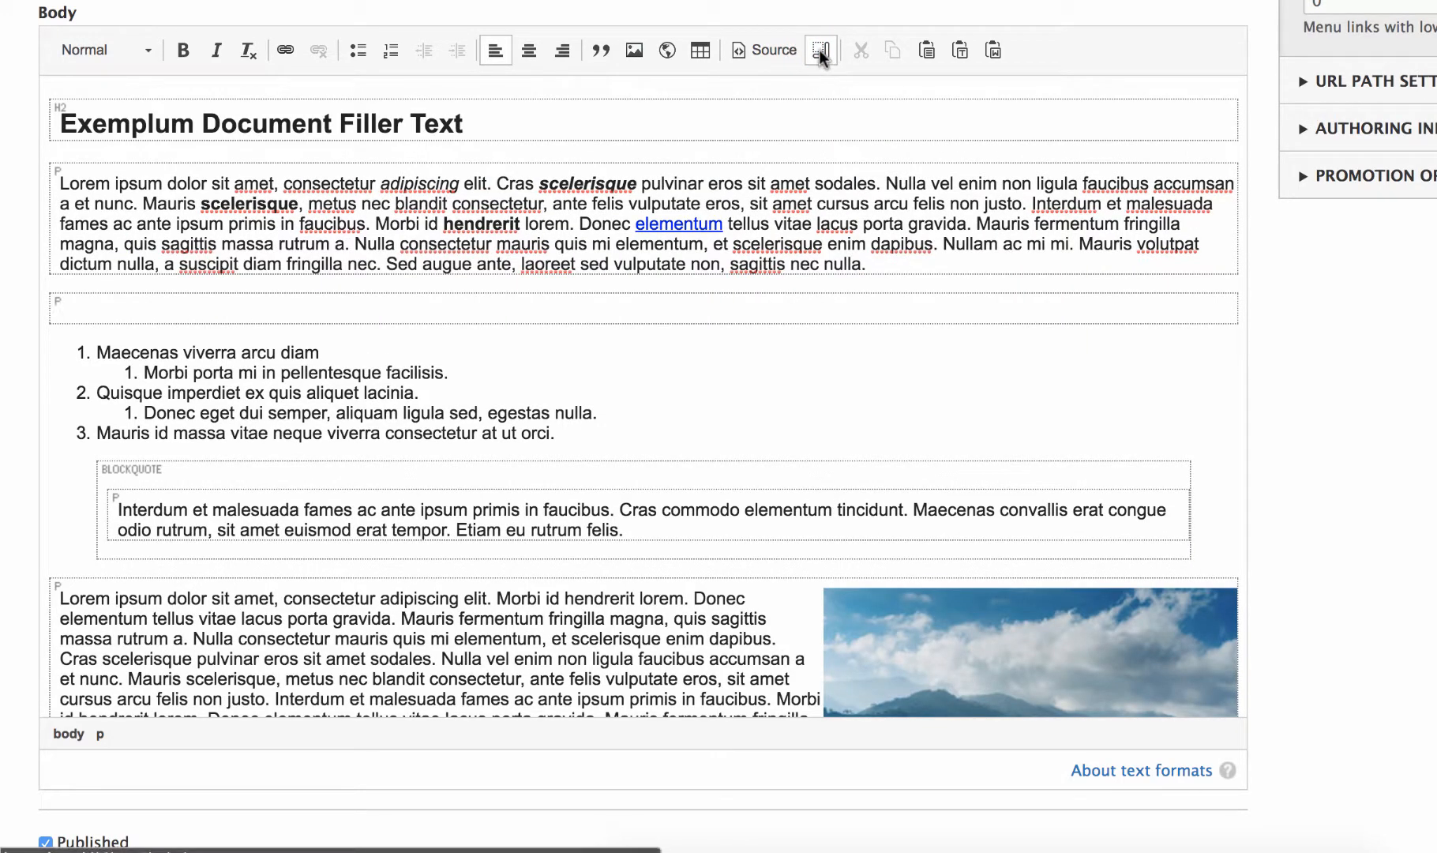
scroll(822, 50, down, 4)
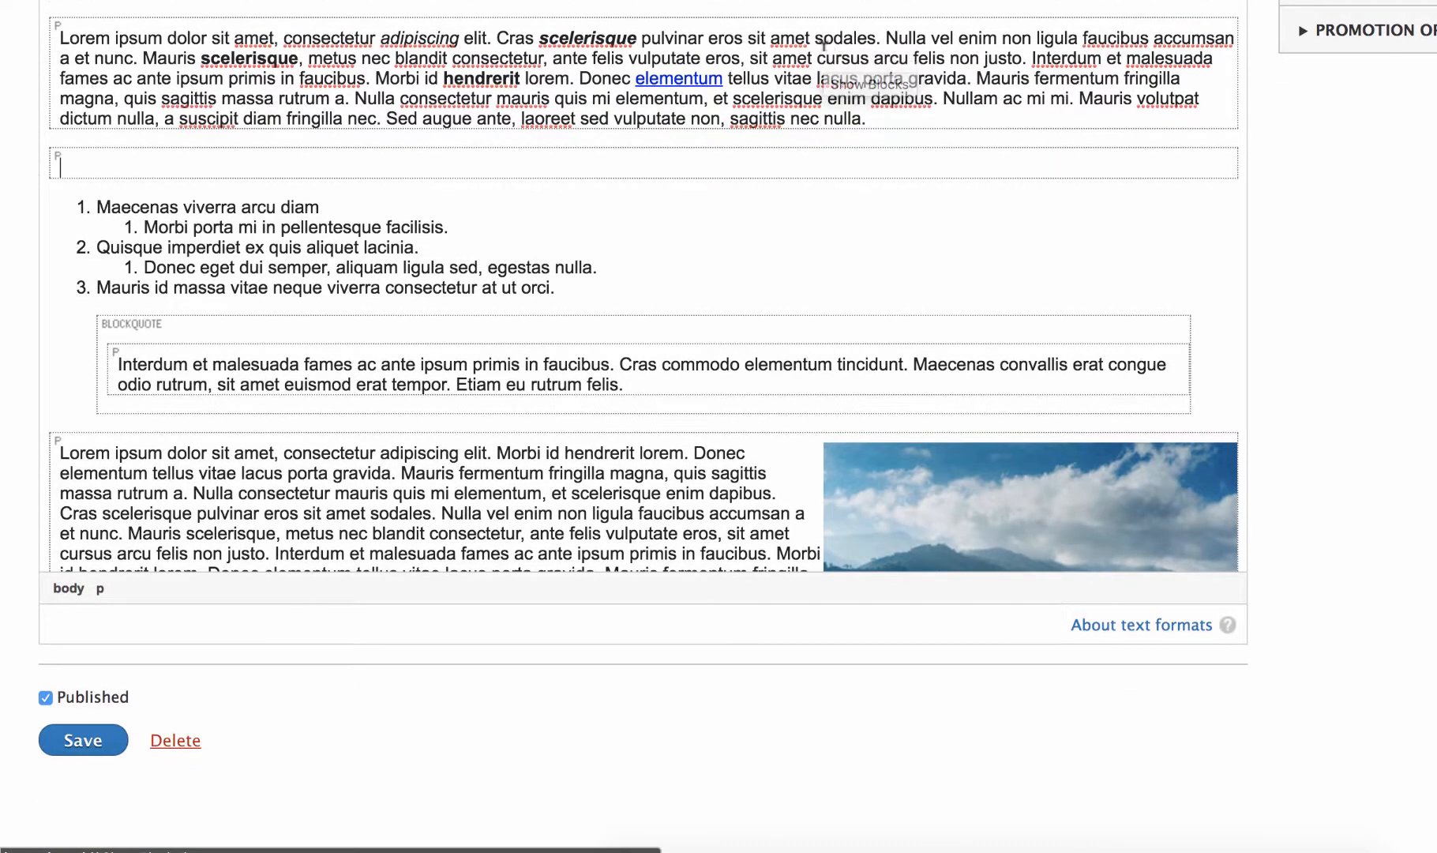
Hide the block outlines and place the cursor in the empty paragraph above the numbered list
scroll(795, 235, up, 5)
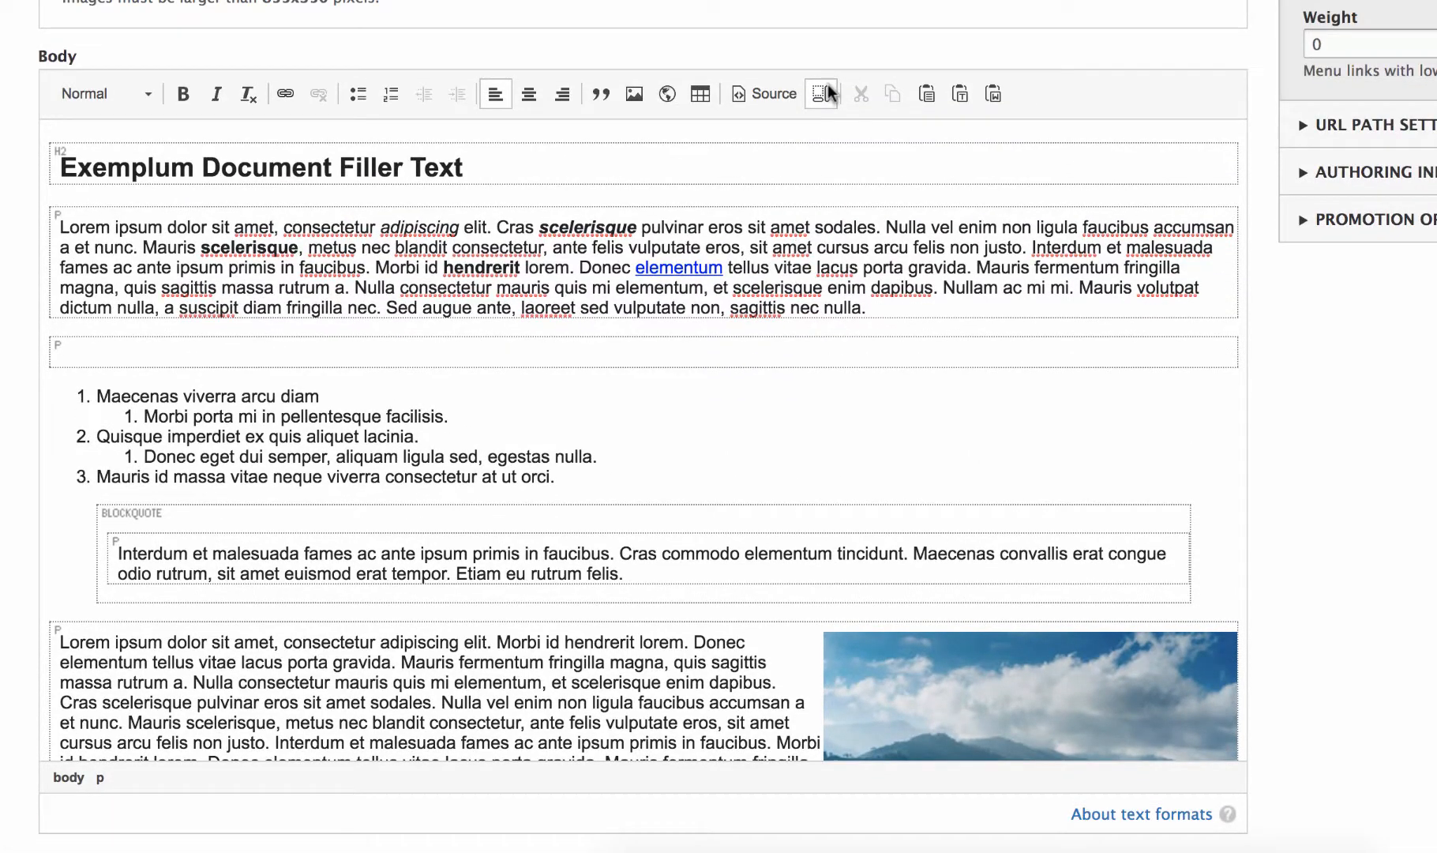
click(823, 93)
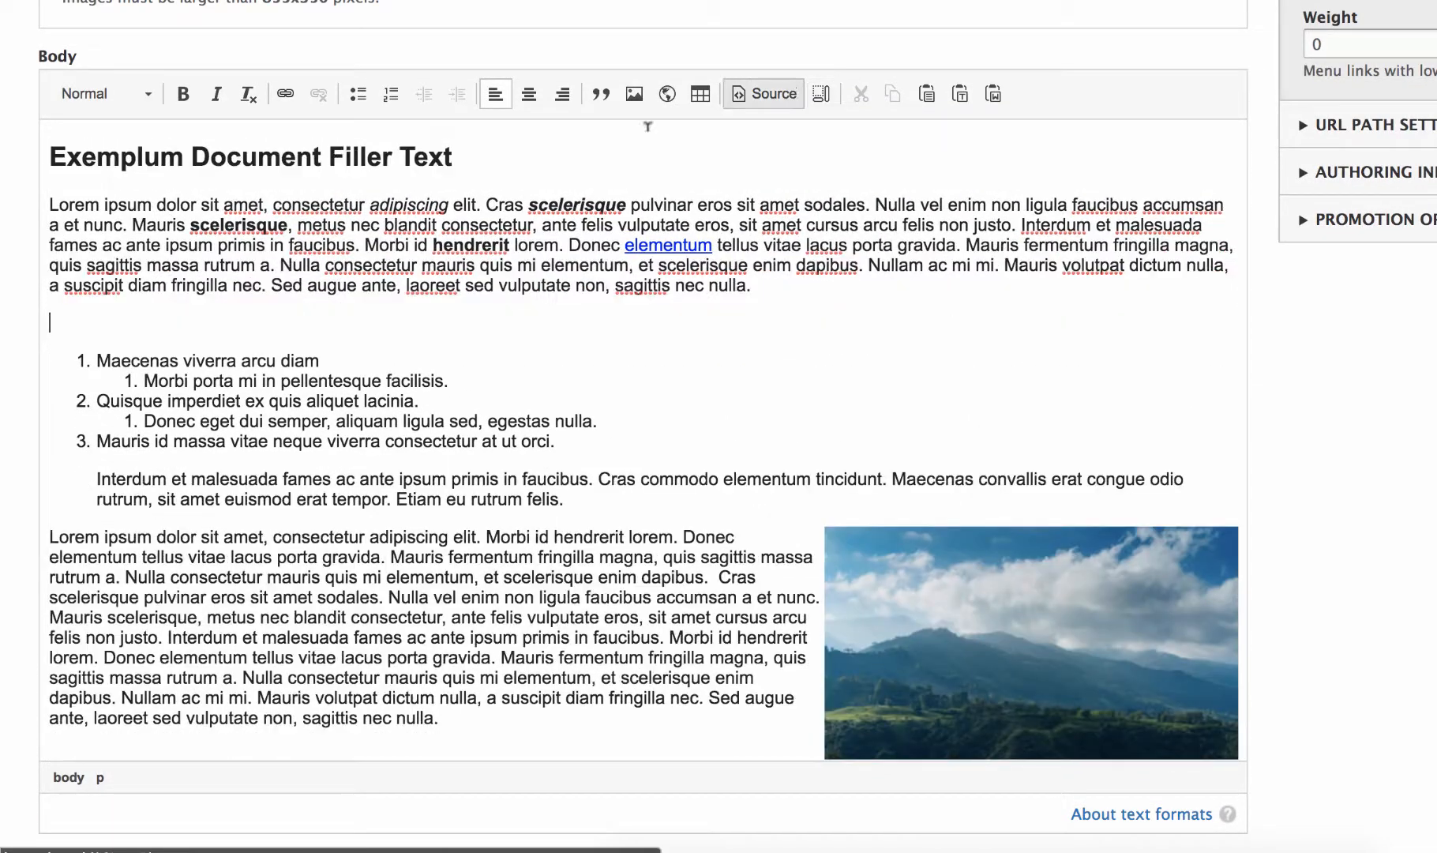
click(61, 319)
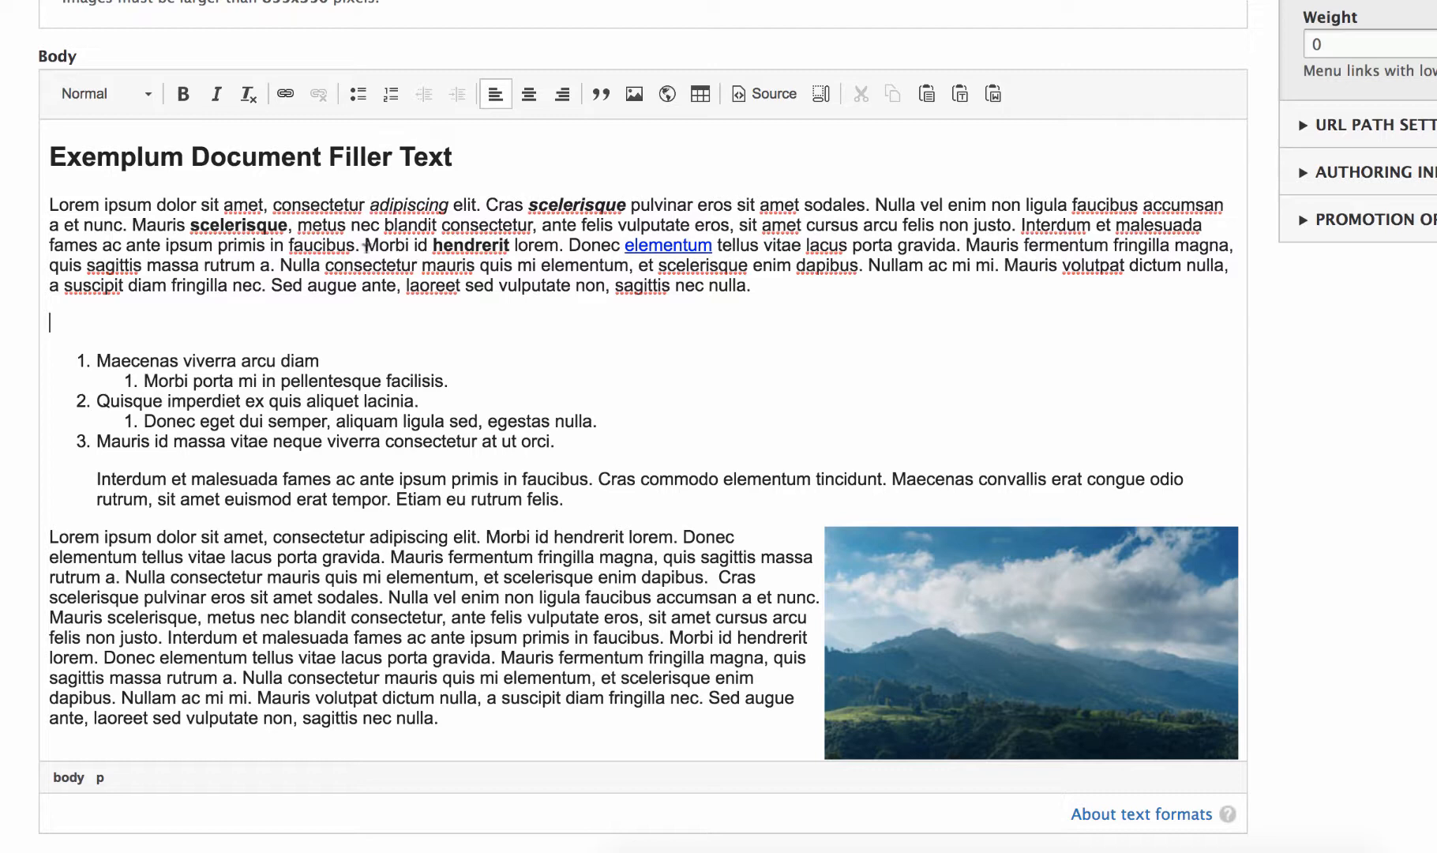
Insert the image duffy-brook-364581_FULL-WIDTH.jpg into the empty paragraph with the alternative text "photo" and no alignment
click(636, 95)
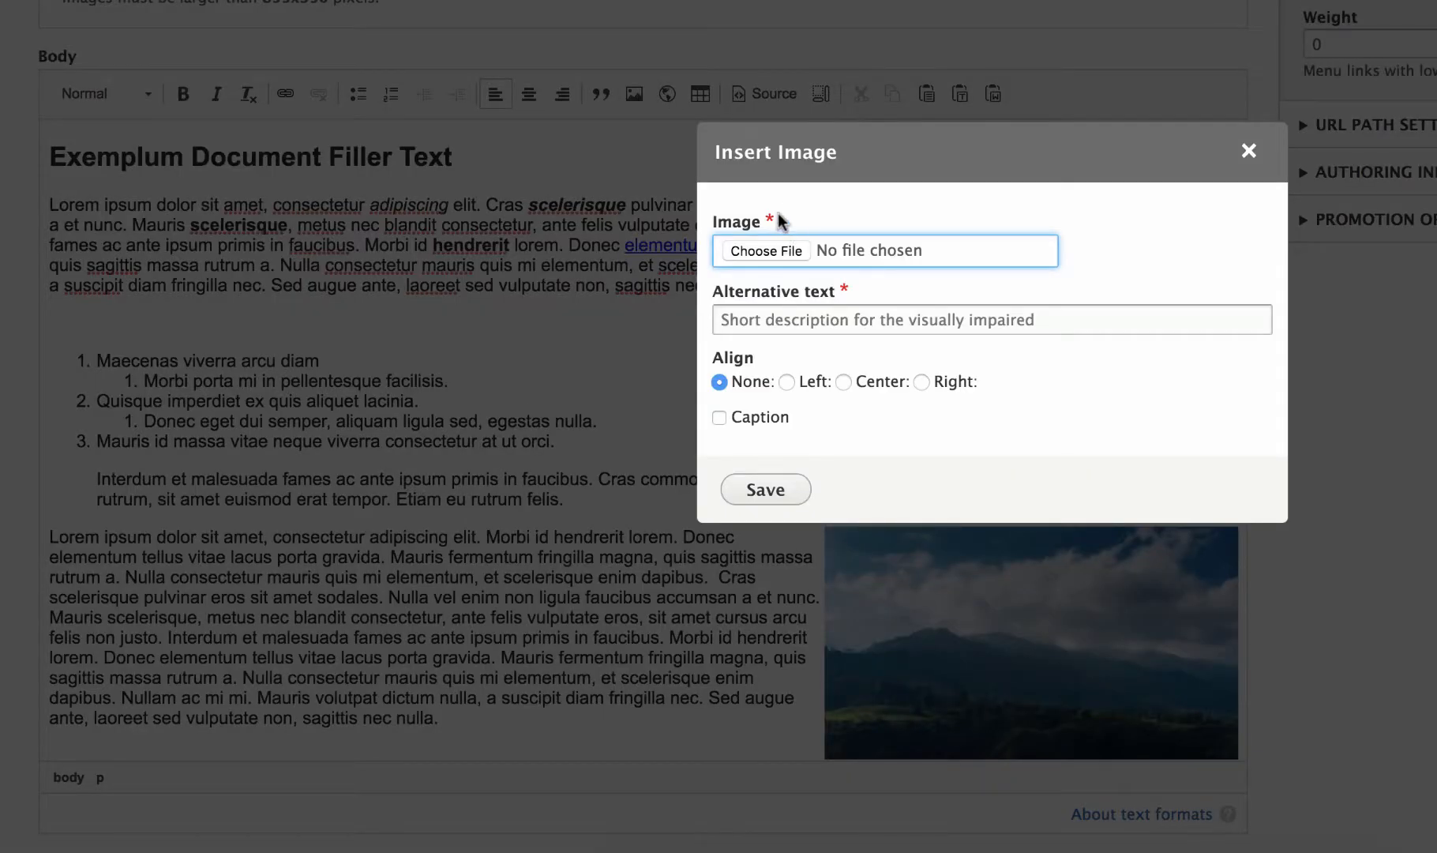
click(770, 250)
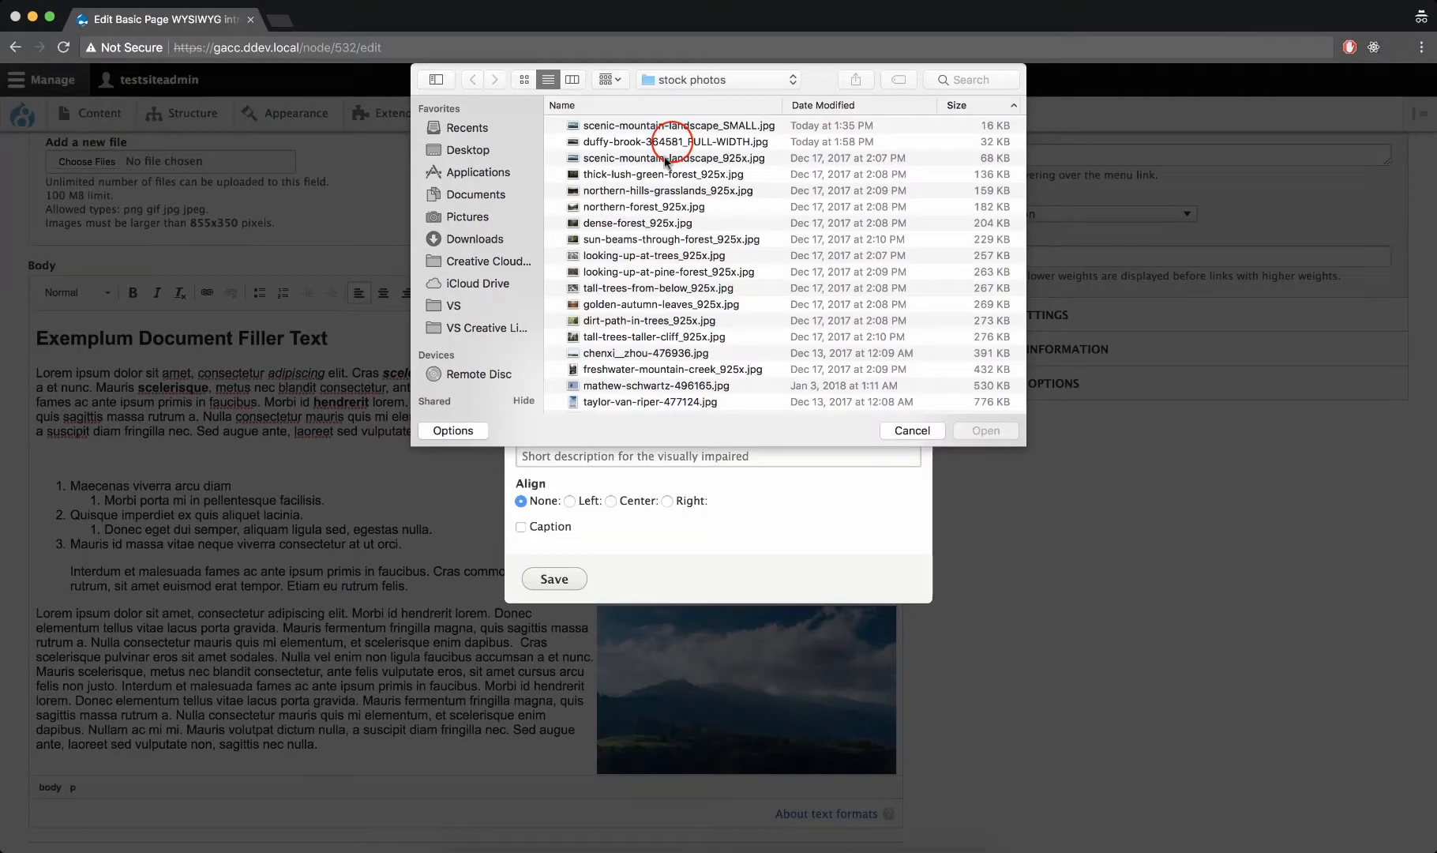
click(673, 143)
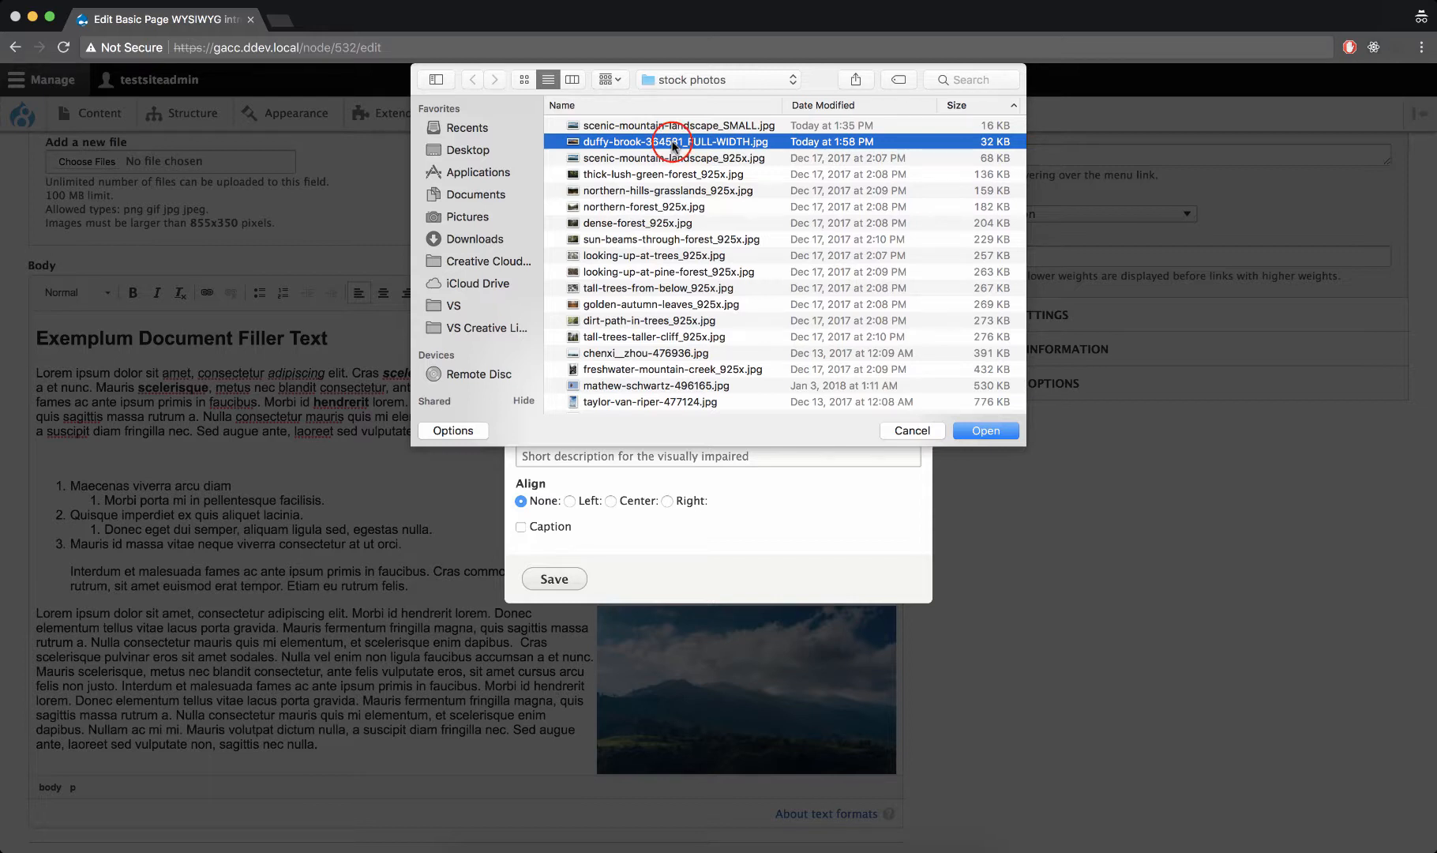
double_click(673, 143)
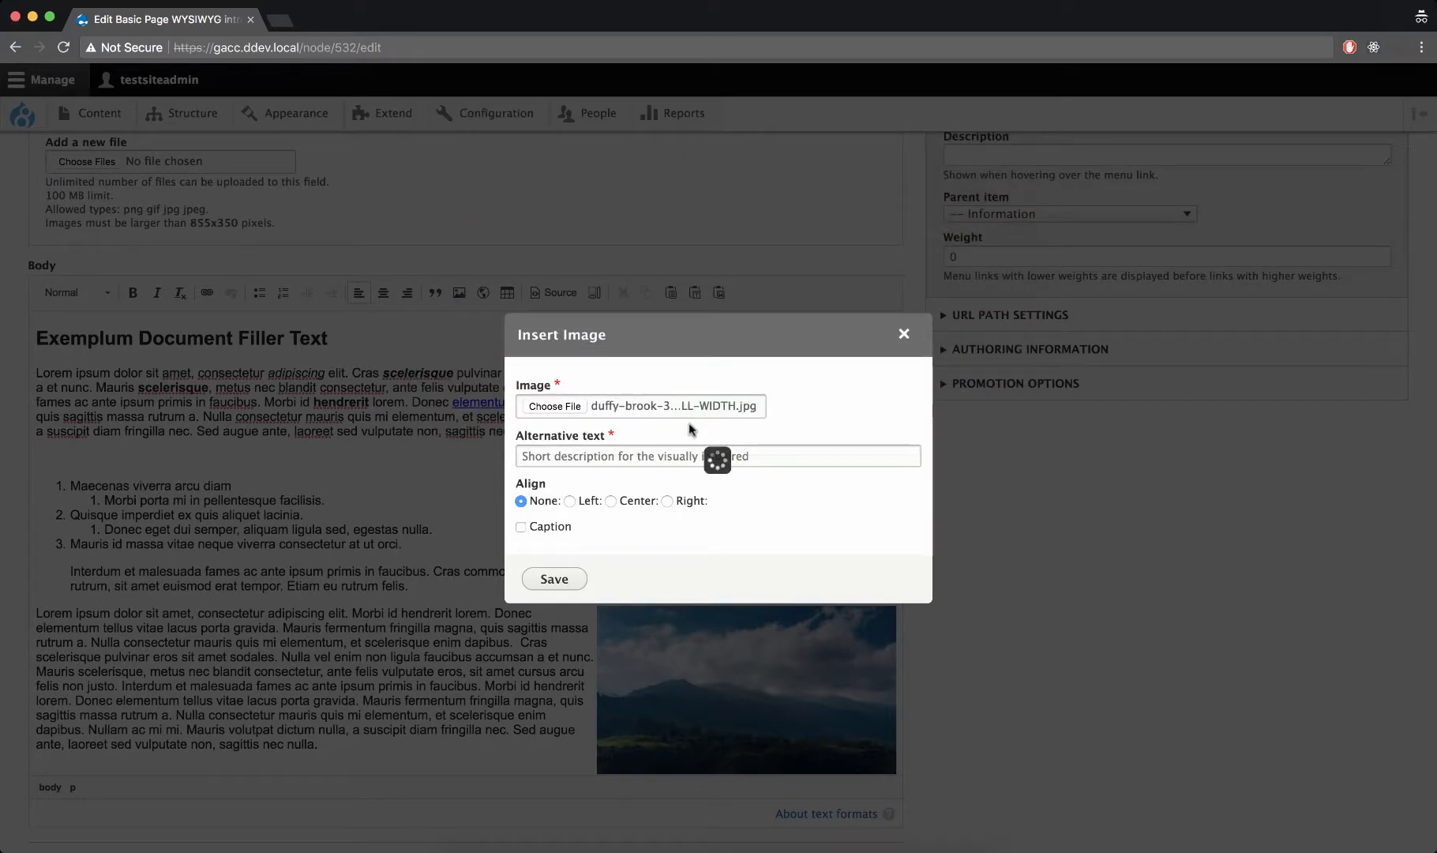
click(714, 456)
text(photo)
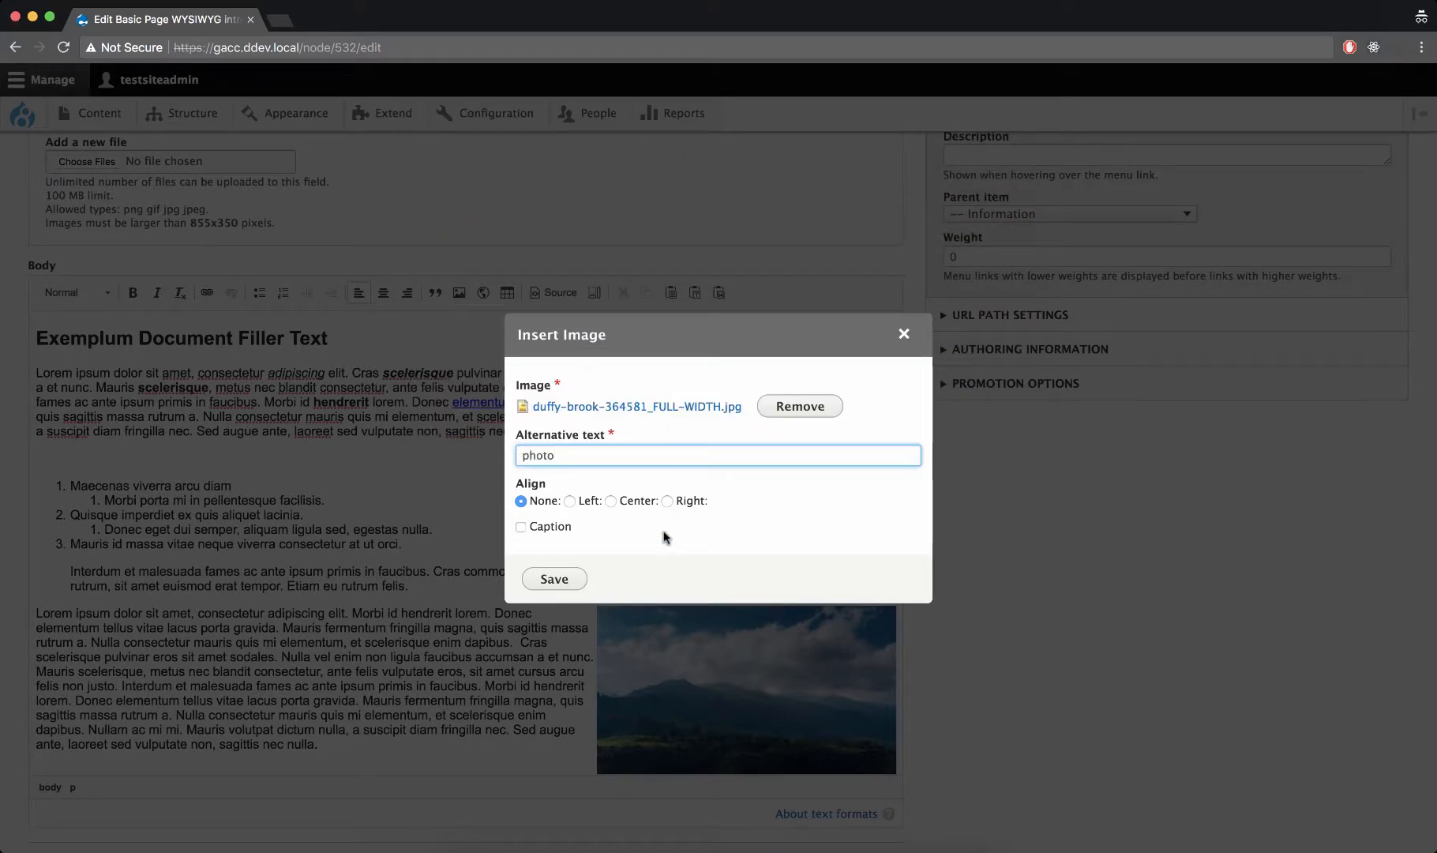
click(569, 580)
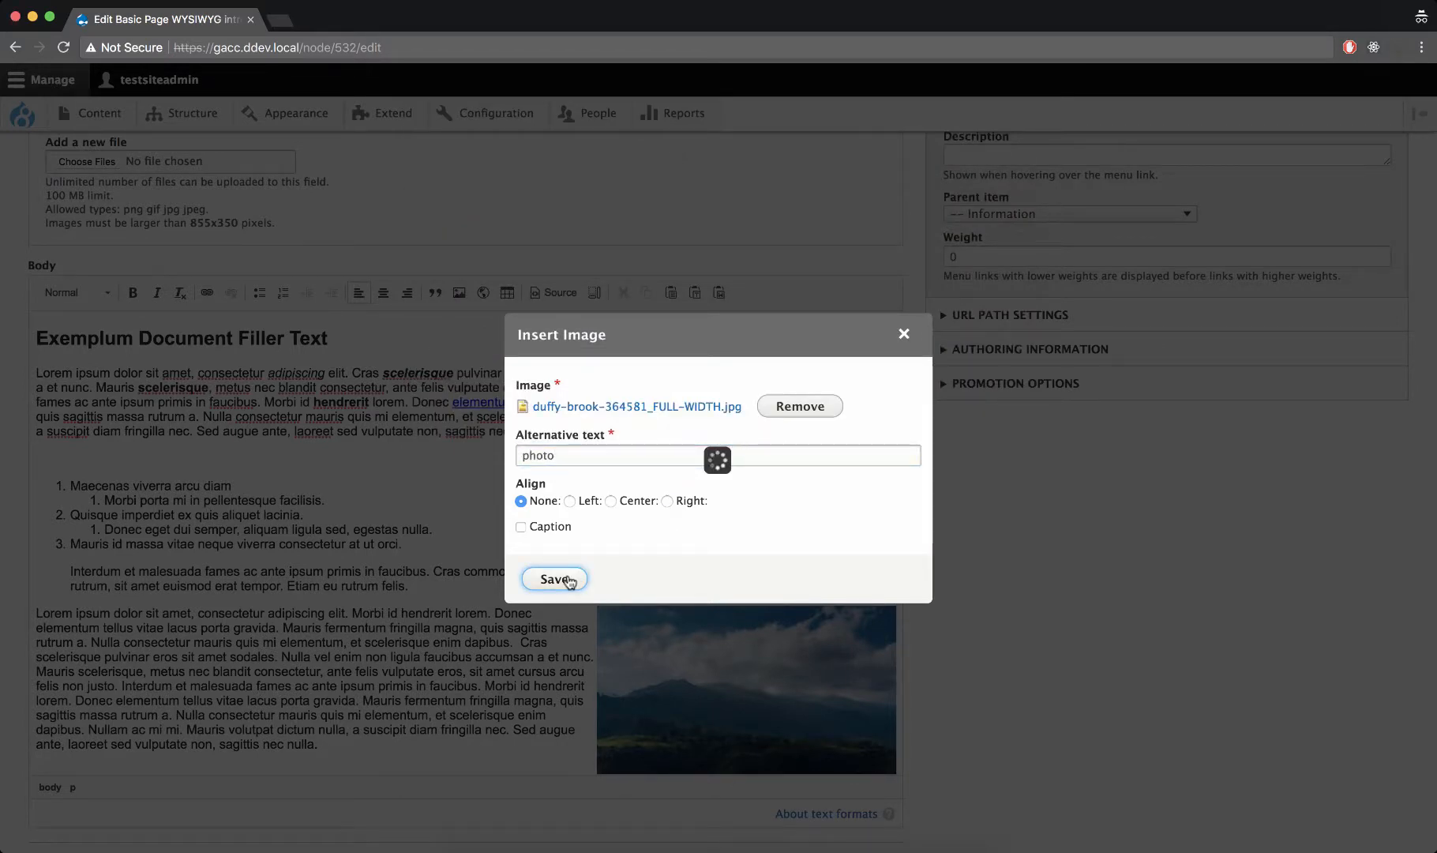
Check the inserted sunset image in the body and save the page
scroll(571, 581, down, 2)
scroll(571, 581, up, 4)
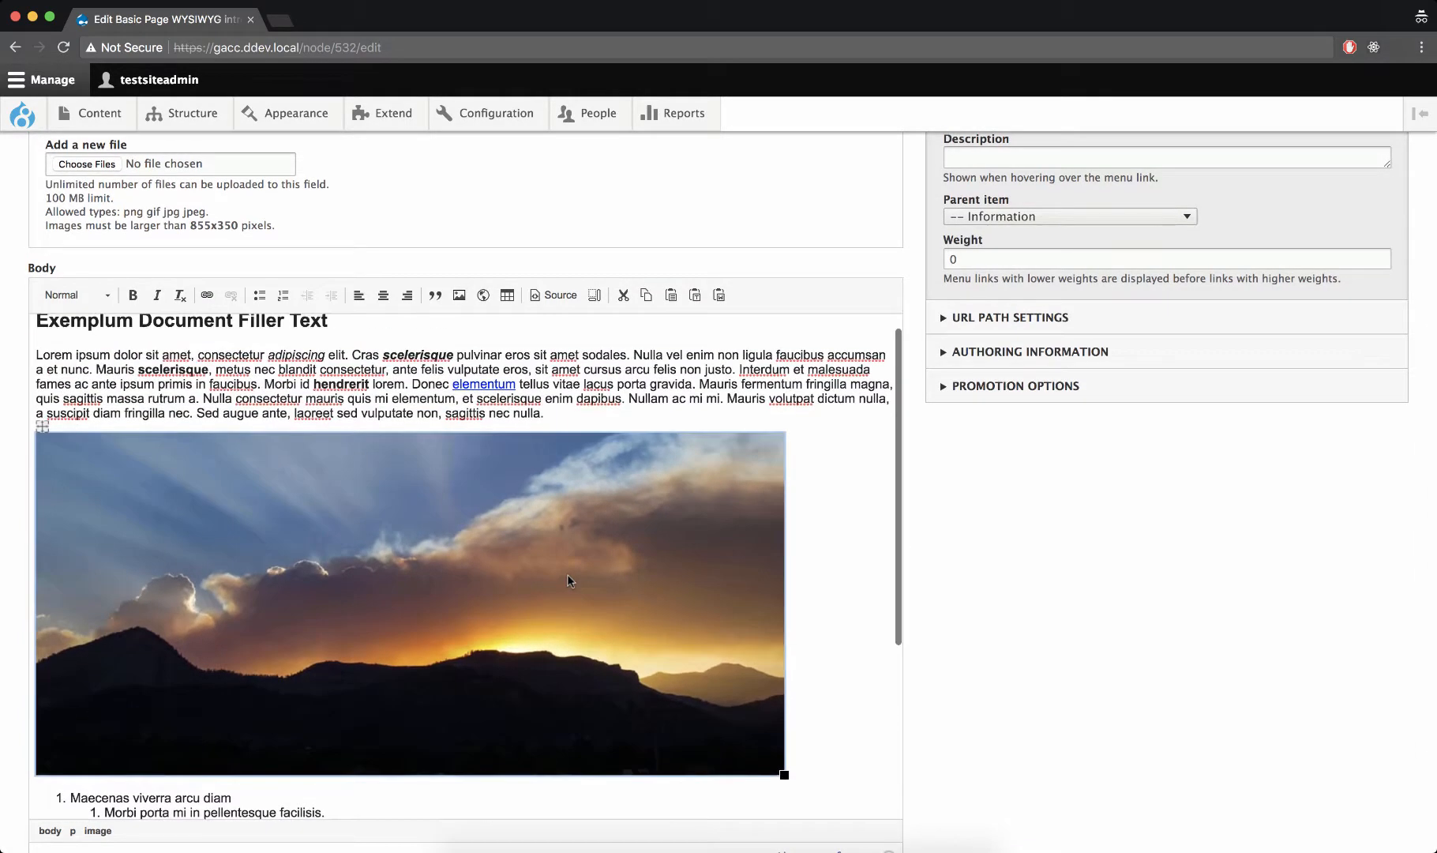
scroll(571, 581, down, 1)
scroll(648, 461, up, 2)
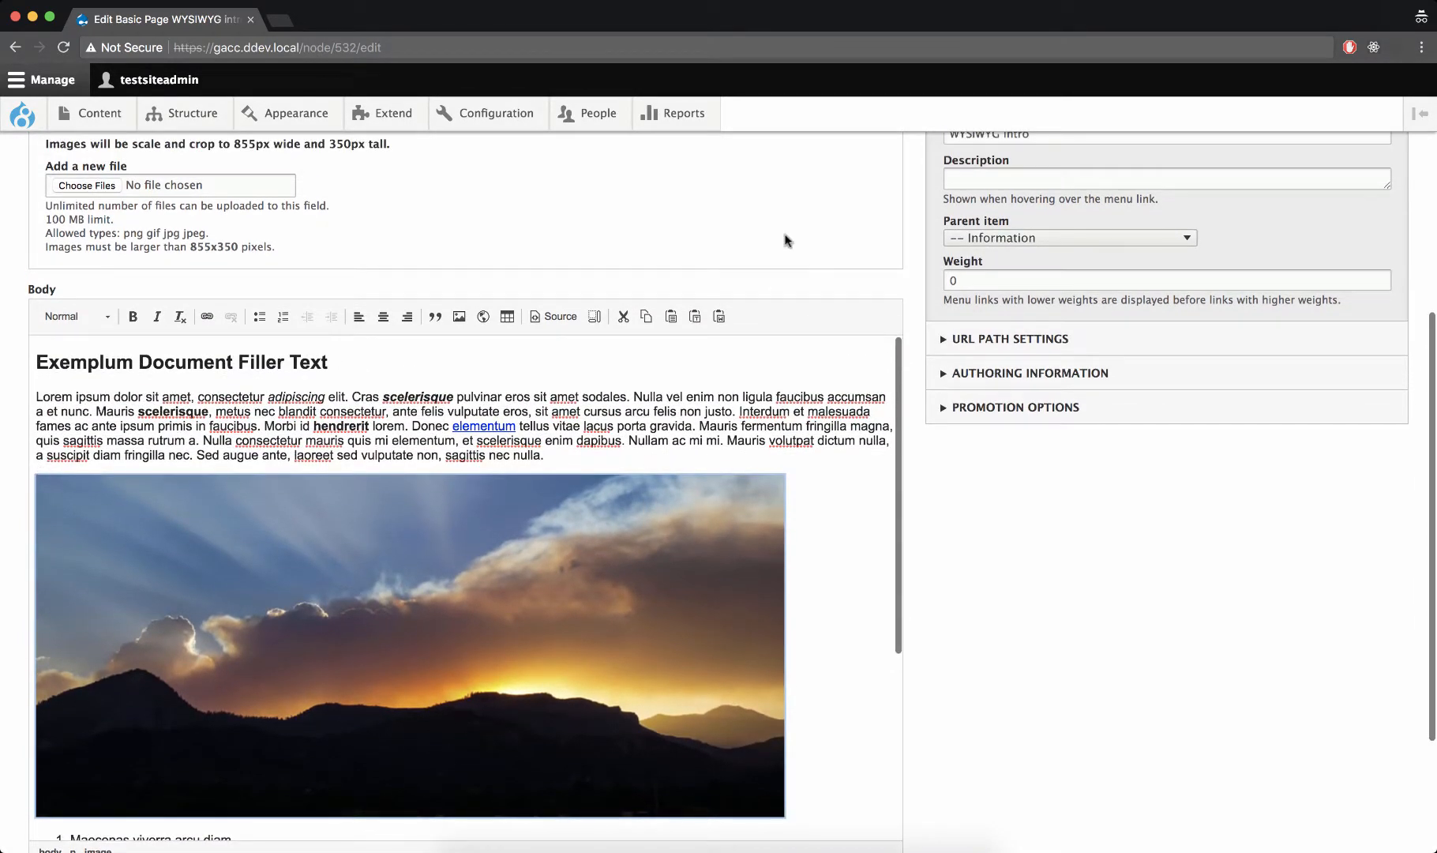
scroll(740, 377, down, 2)
scroll(741, 377, down, 10)
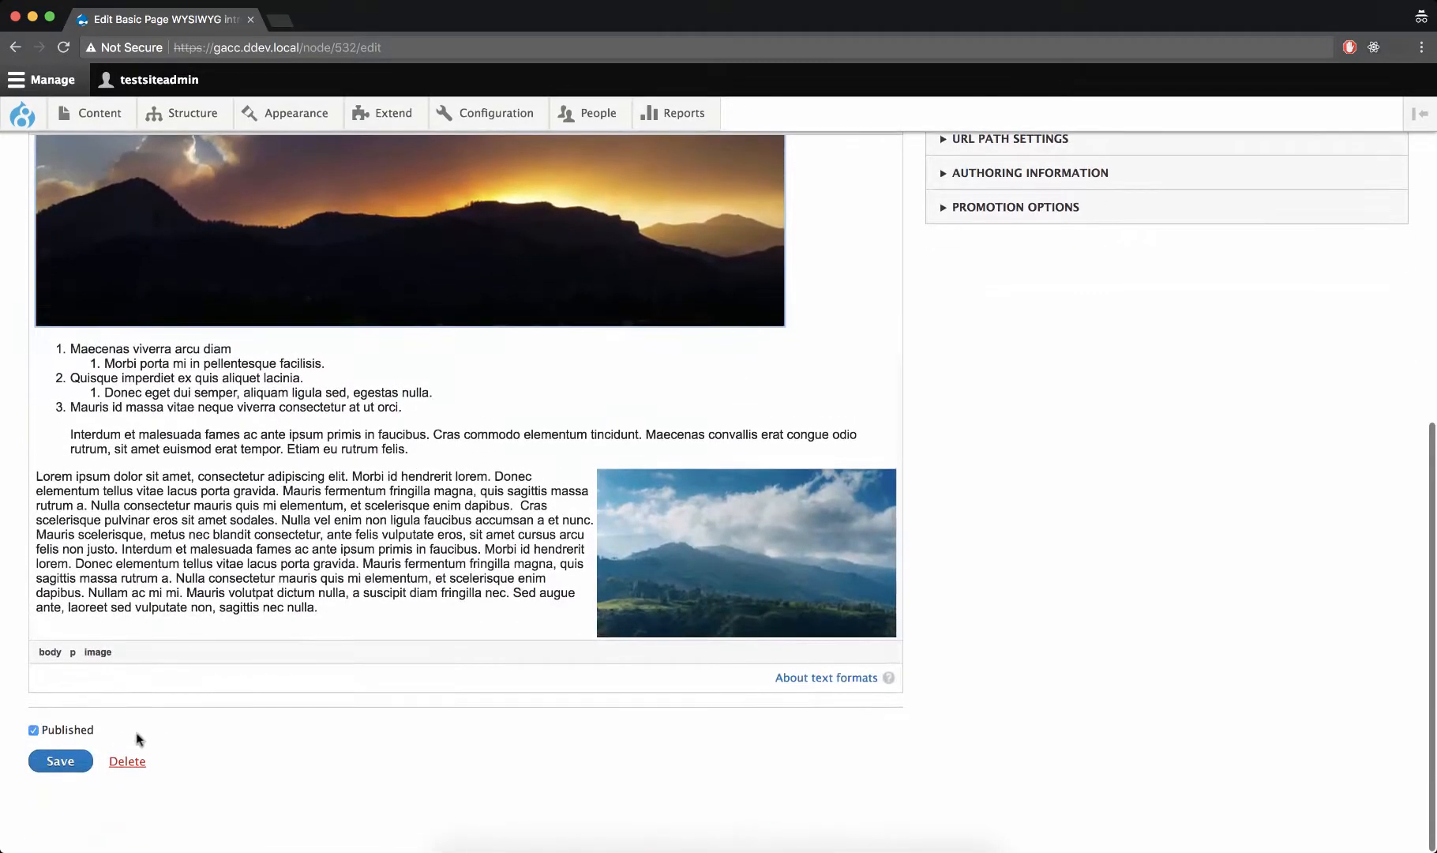
click(83, 760)
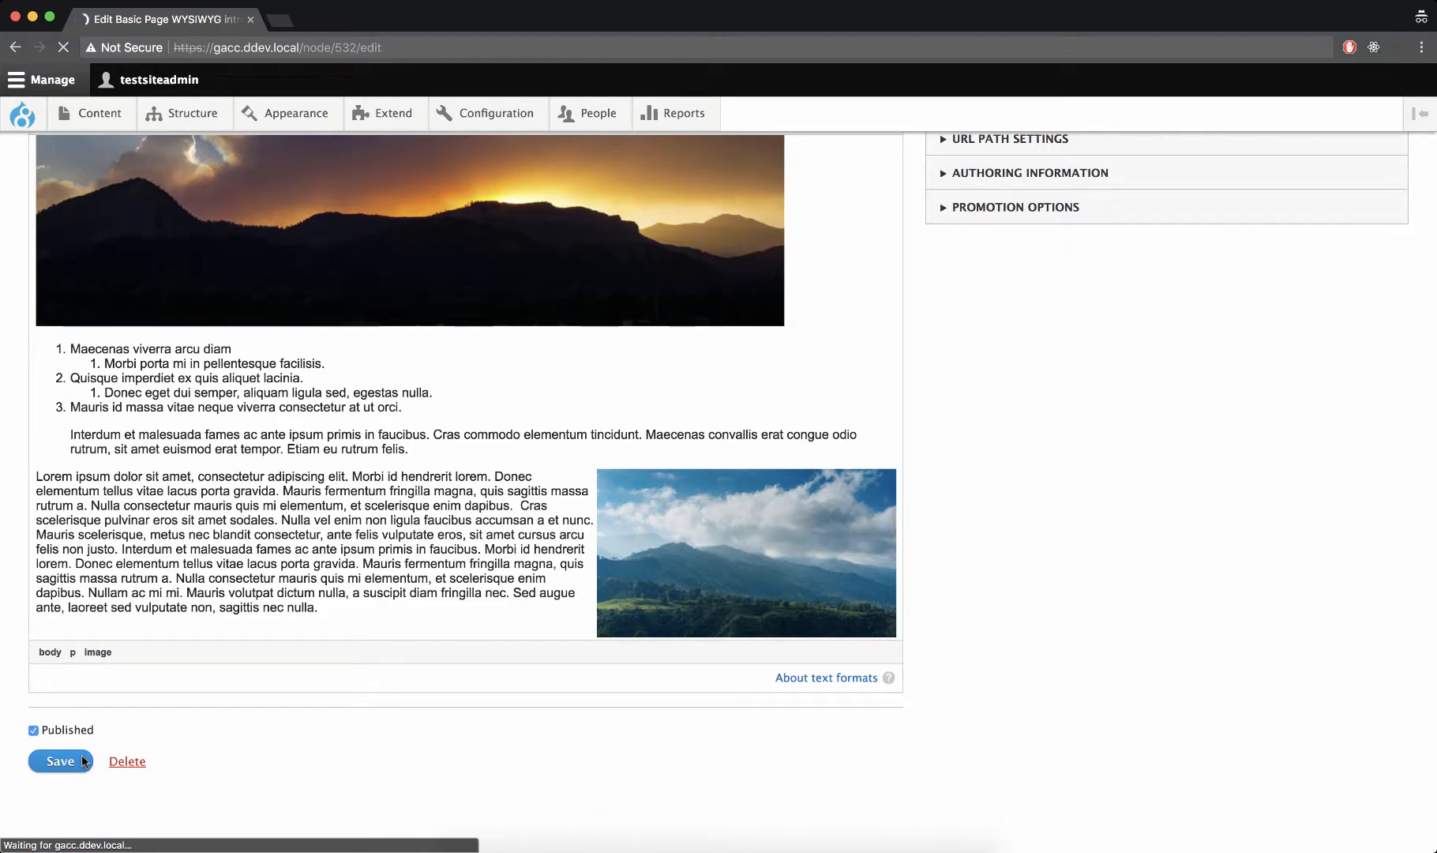
Examine how the full-width sunset image and the right-aligned mountain image are laid out on the saved page
scroll(722, 625, down, 5)
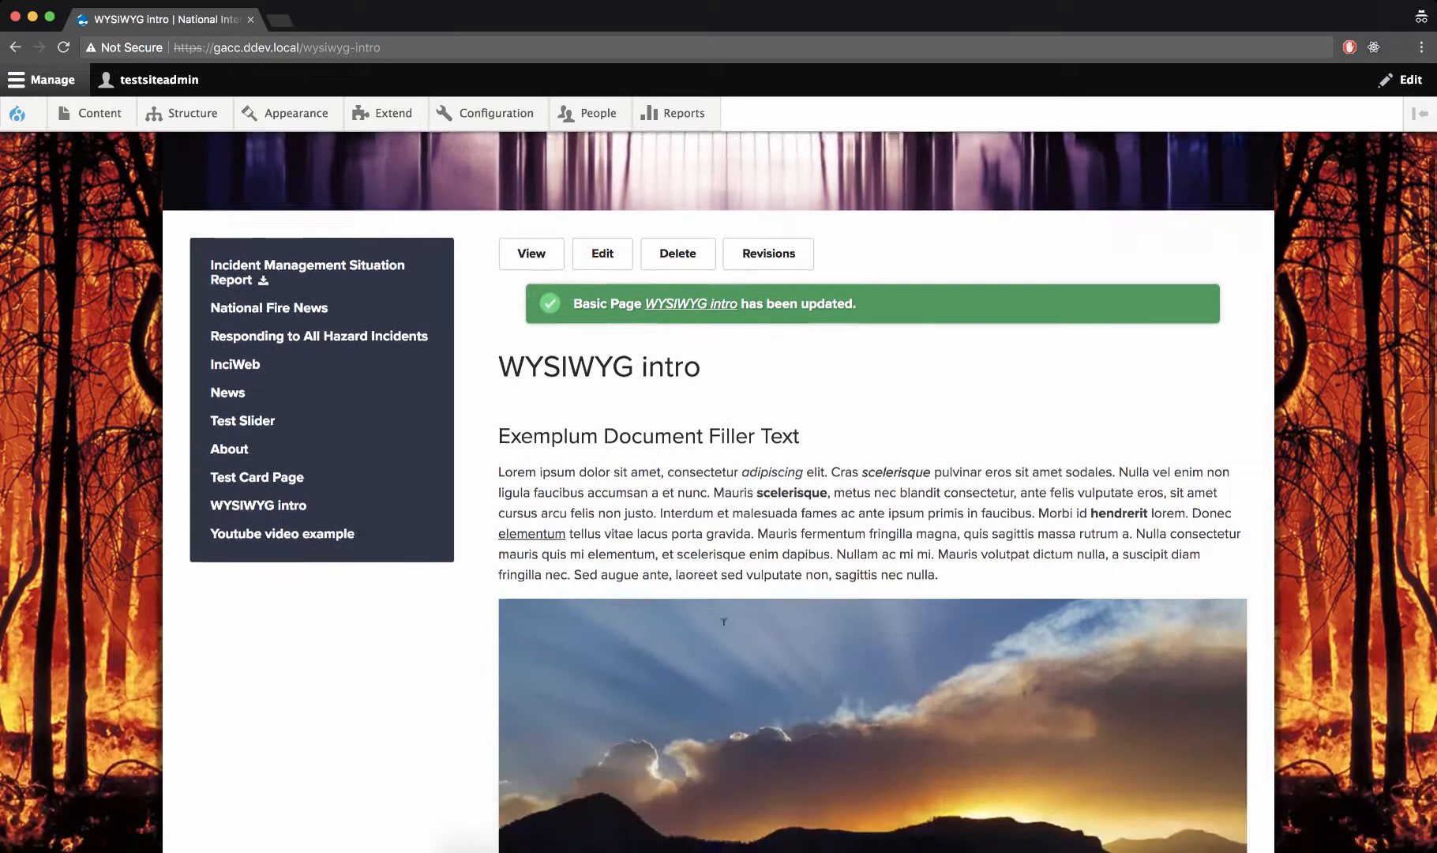
scroll(723, 620, down, 5)
scroll(723, 620, up, 2)
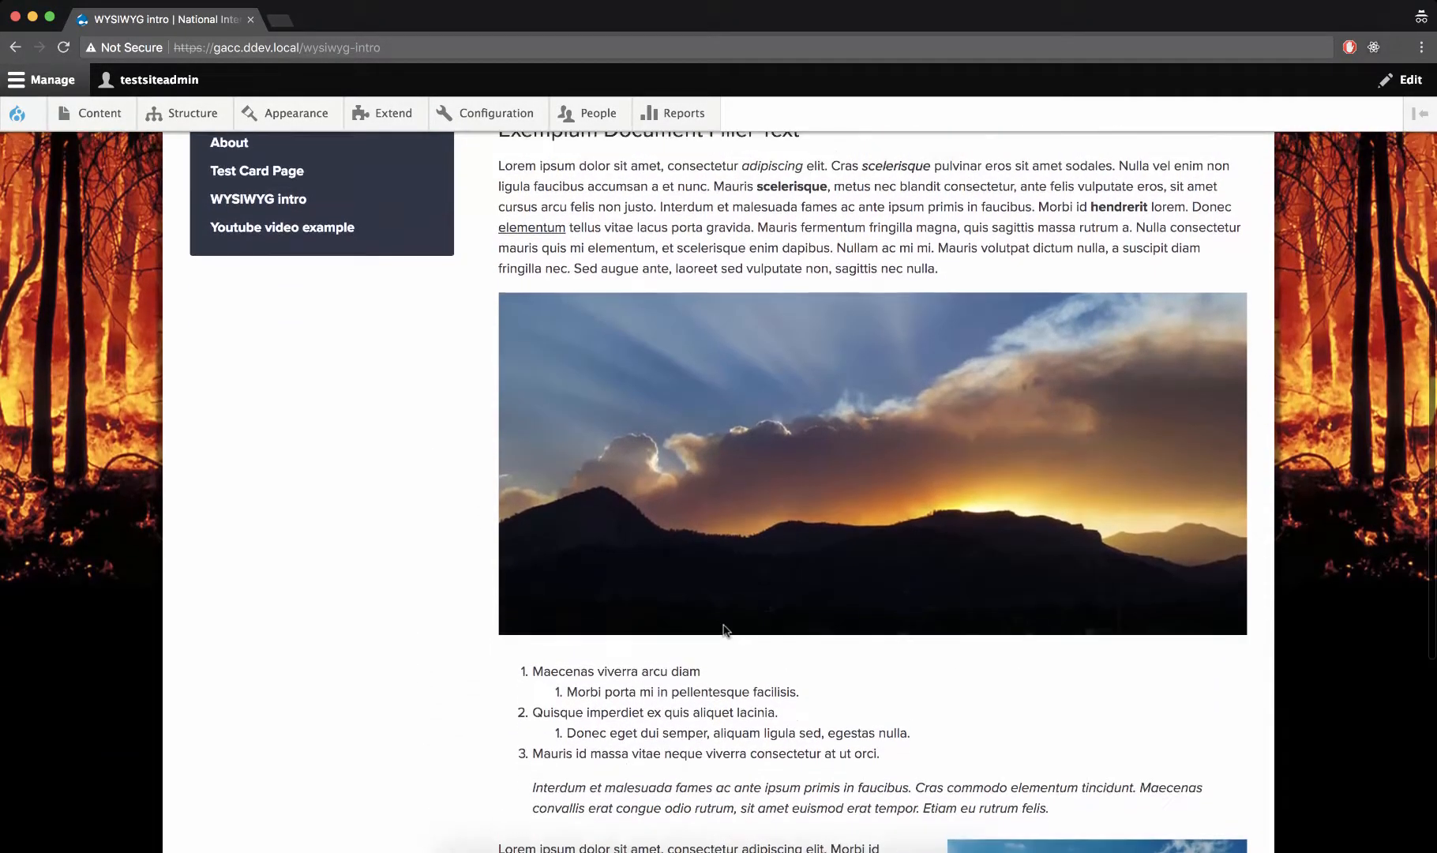
scroll(842, 458, down, 1)
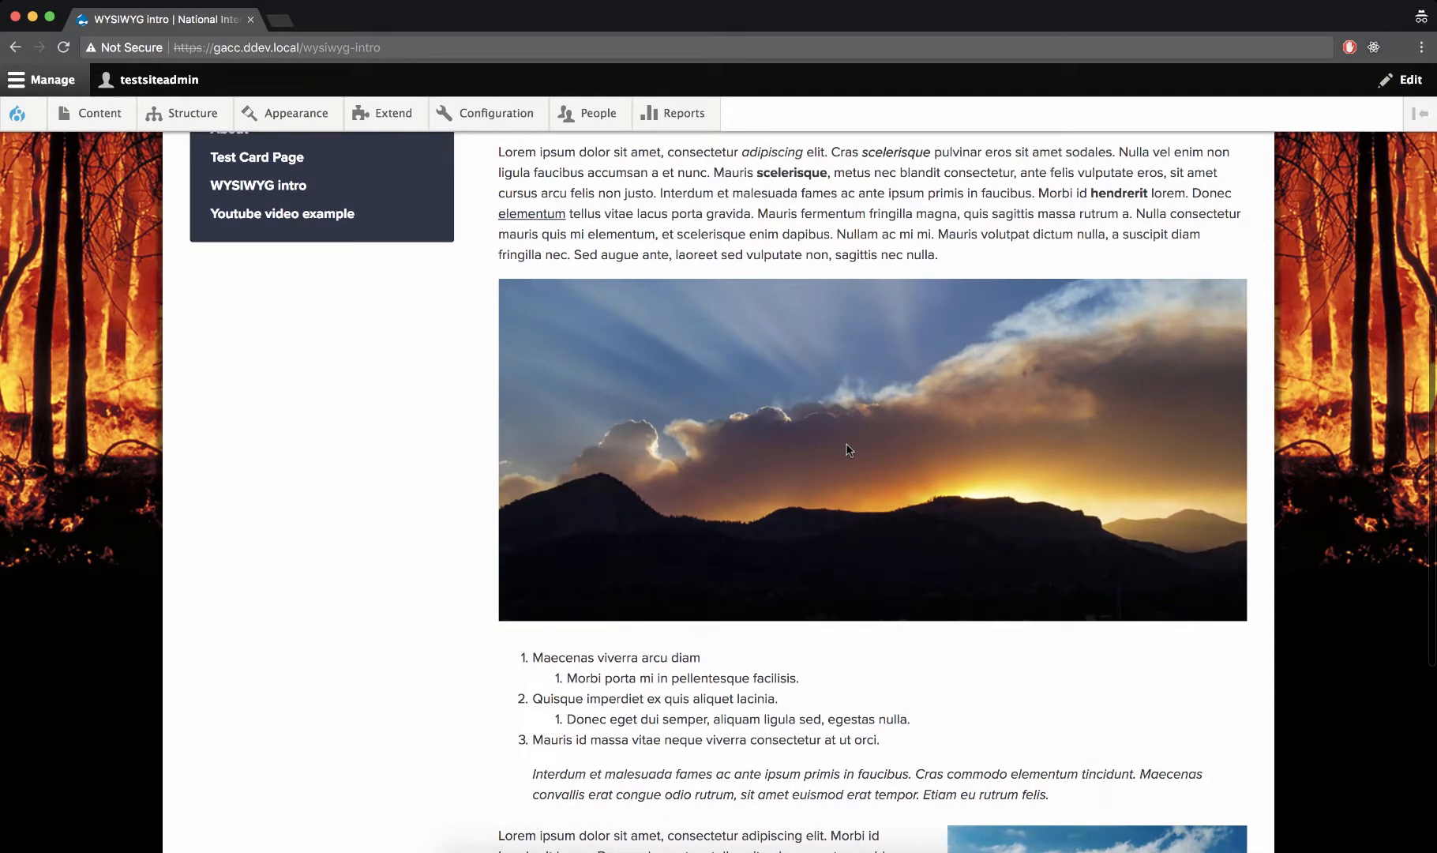
scroll(849, 450, down, 6)
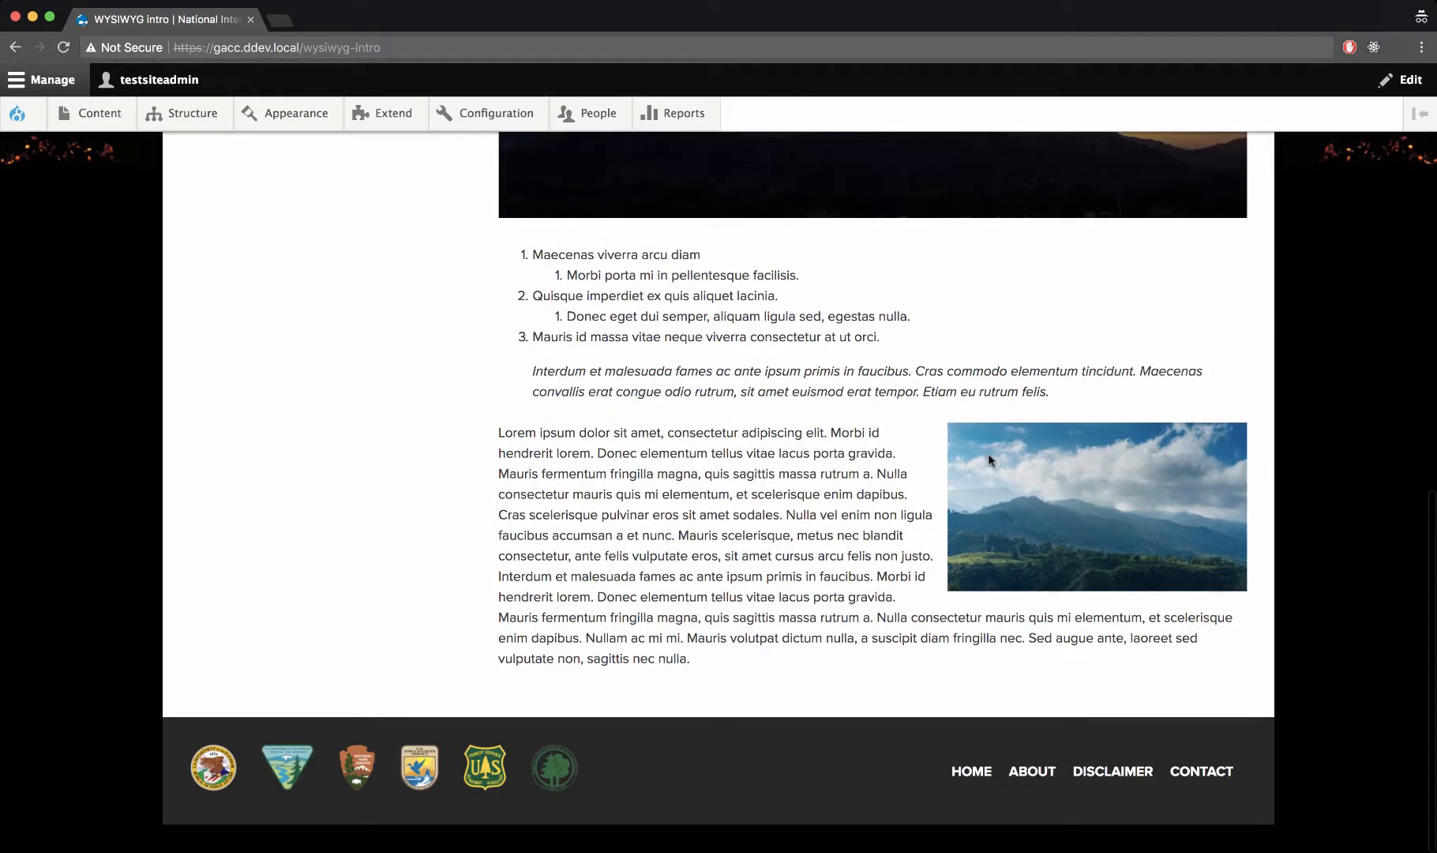
scroll(987, 456, up, 8)
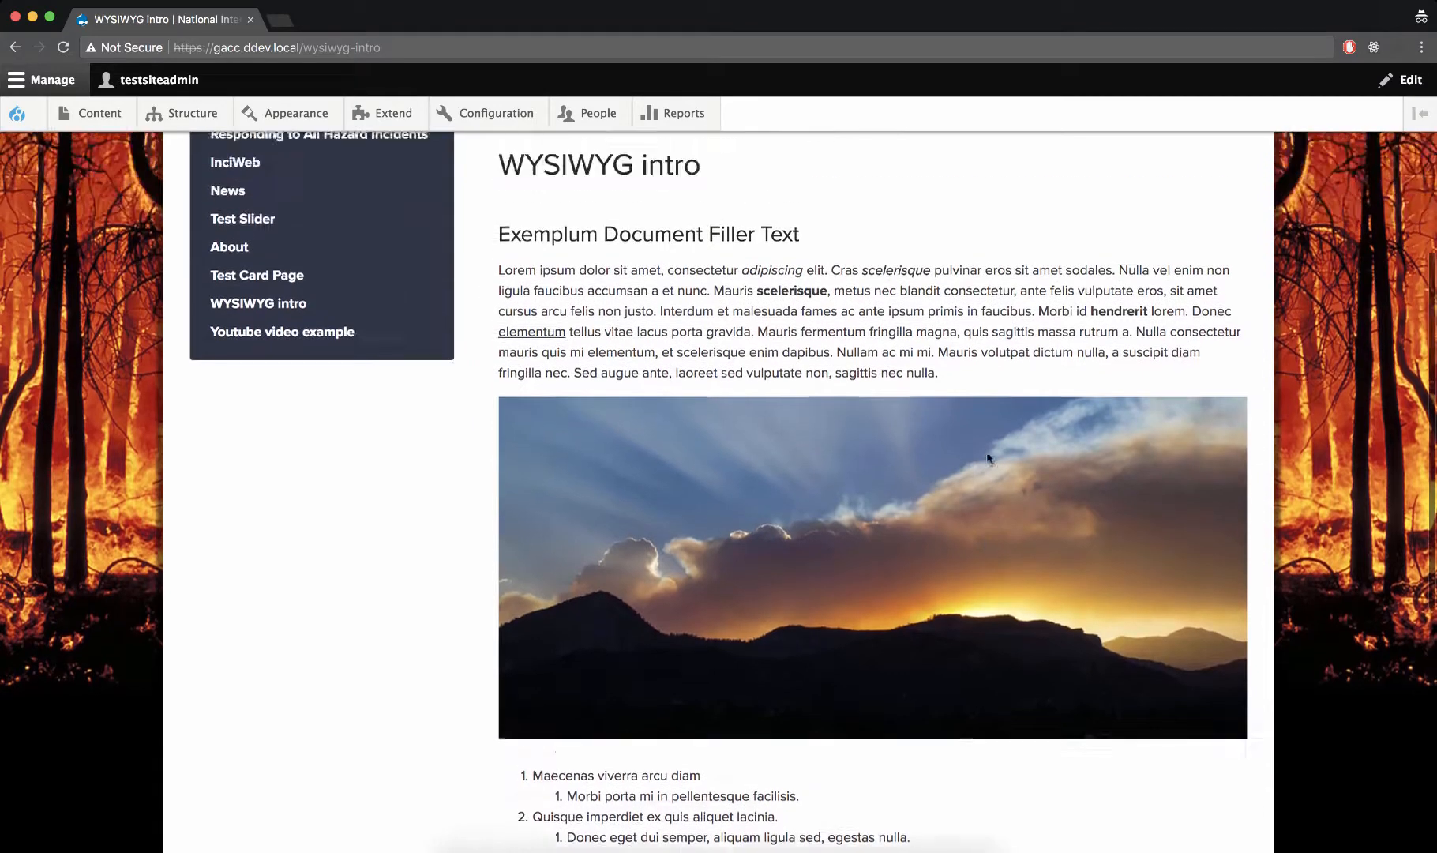
scroll(987, 458, up, 2)
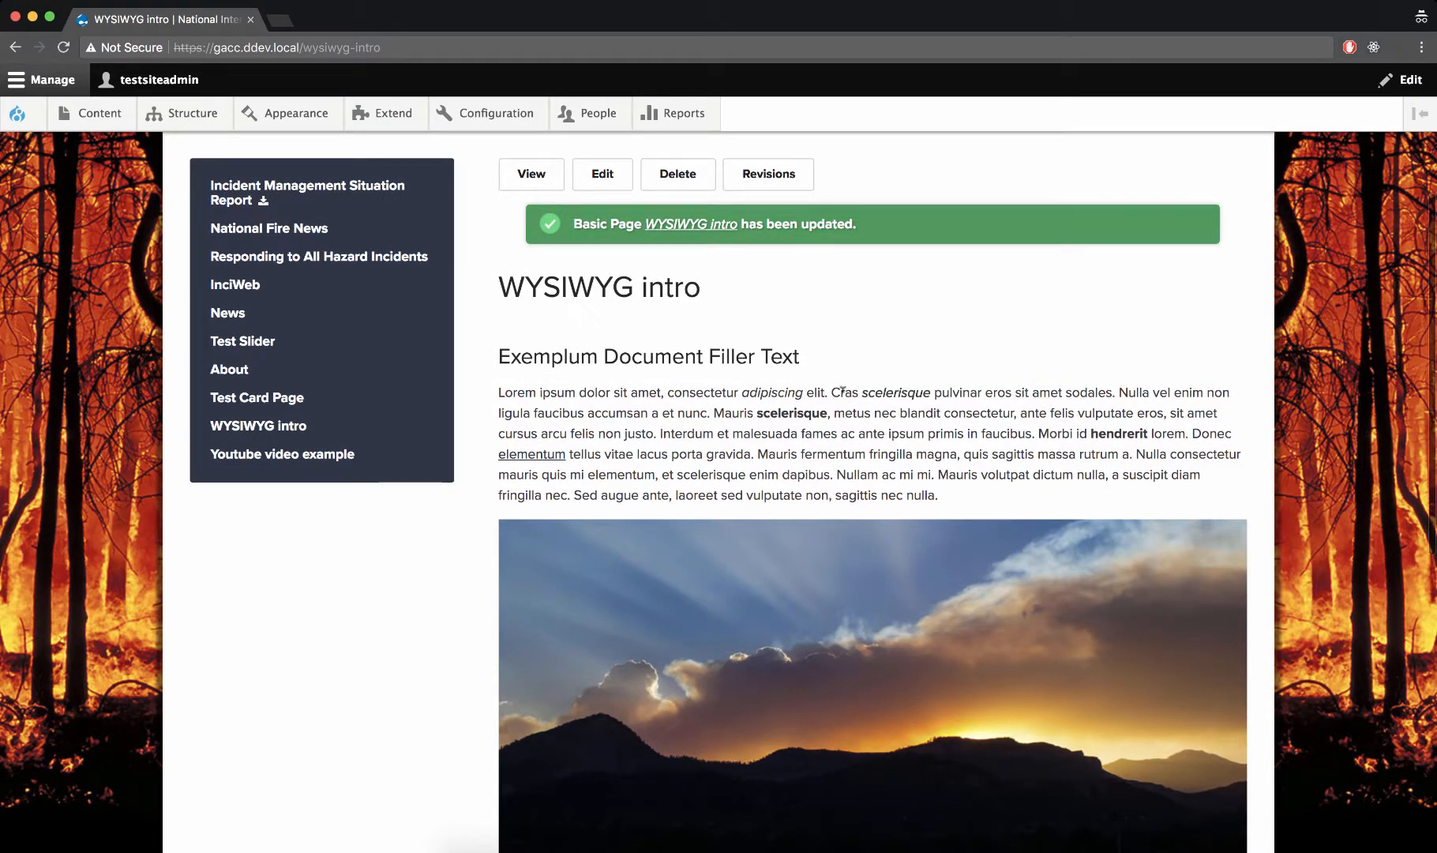
Edit the page again and move the mountain image to the end of the last body paragraph
click(599, 175)
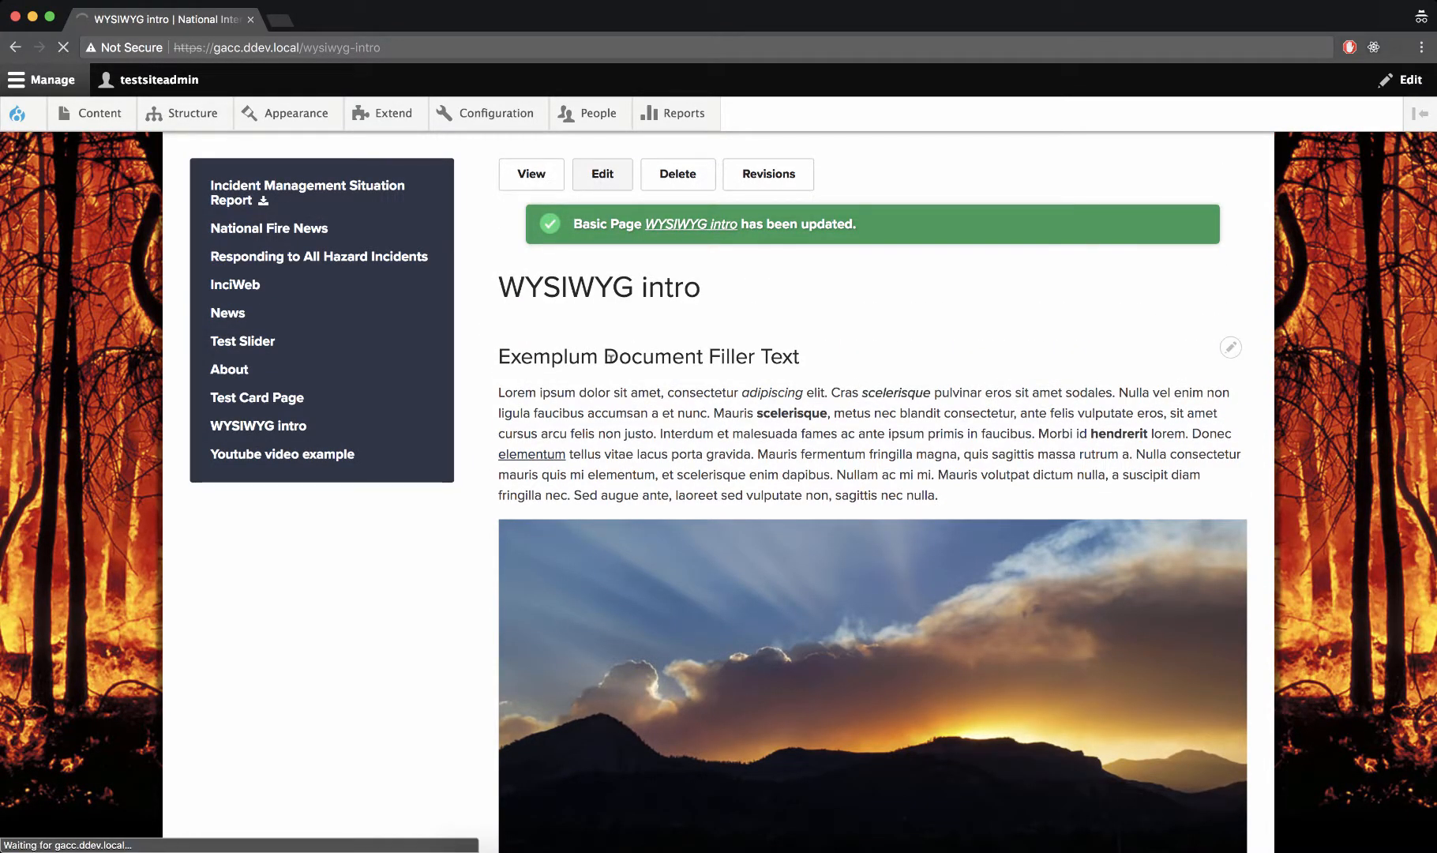
scroll(611, 357, down, 8)
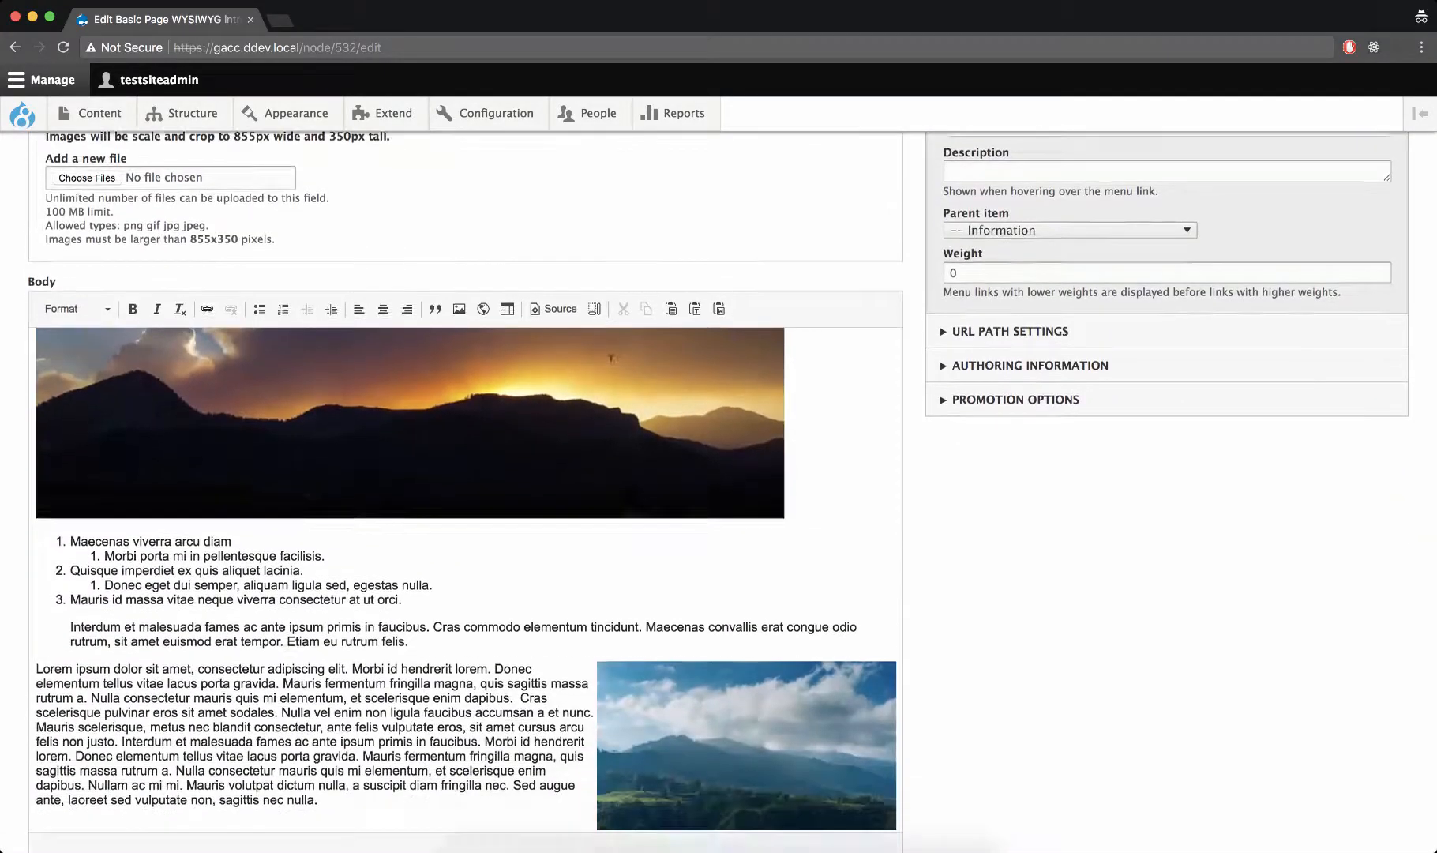
click(662, 673)
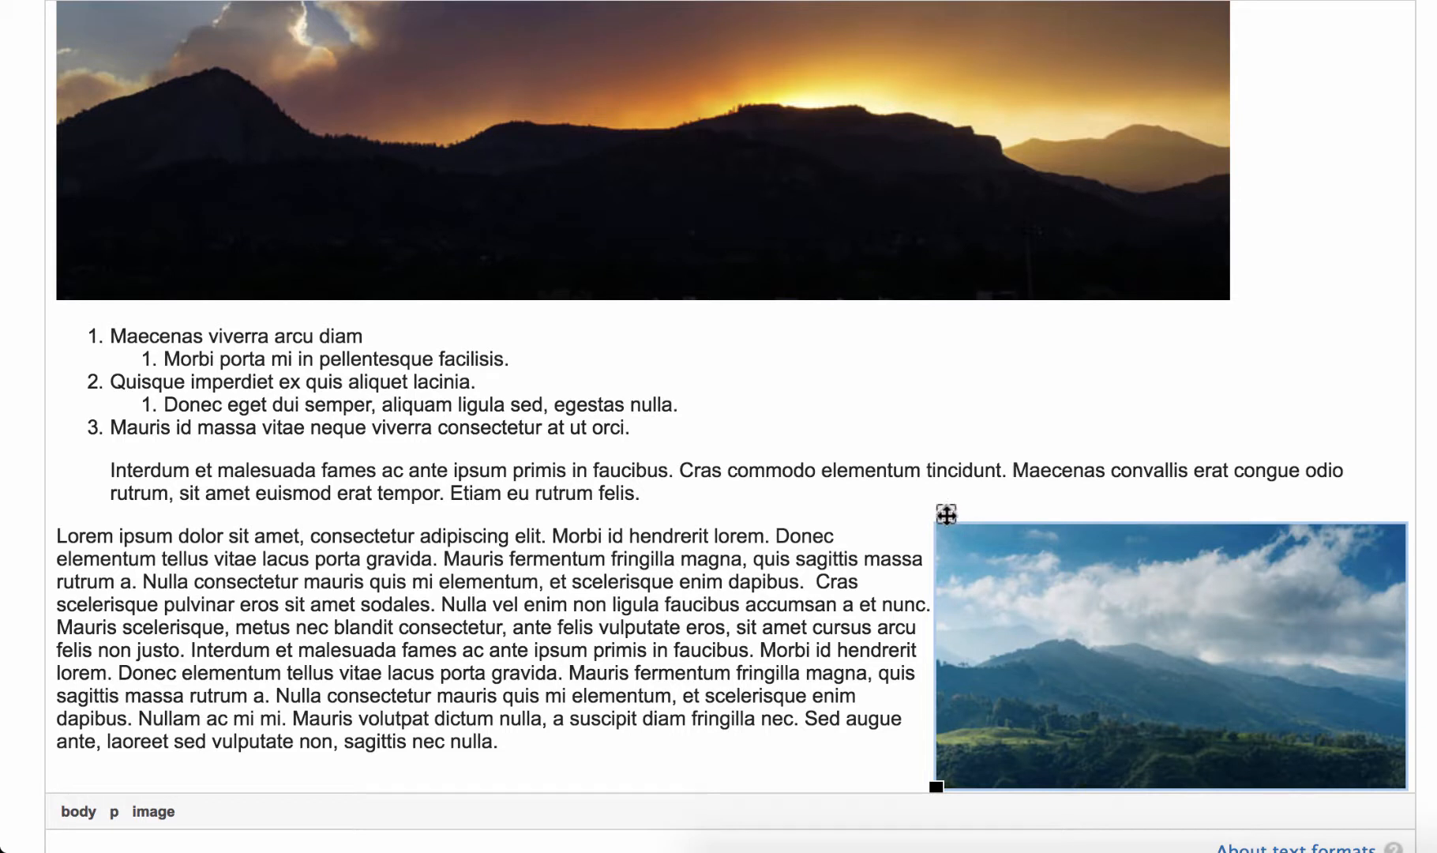
drag(953, 518, 660, 740)
click(993, 620)
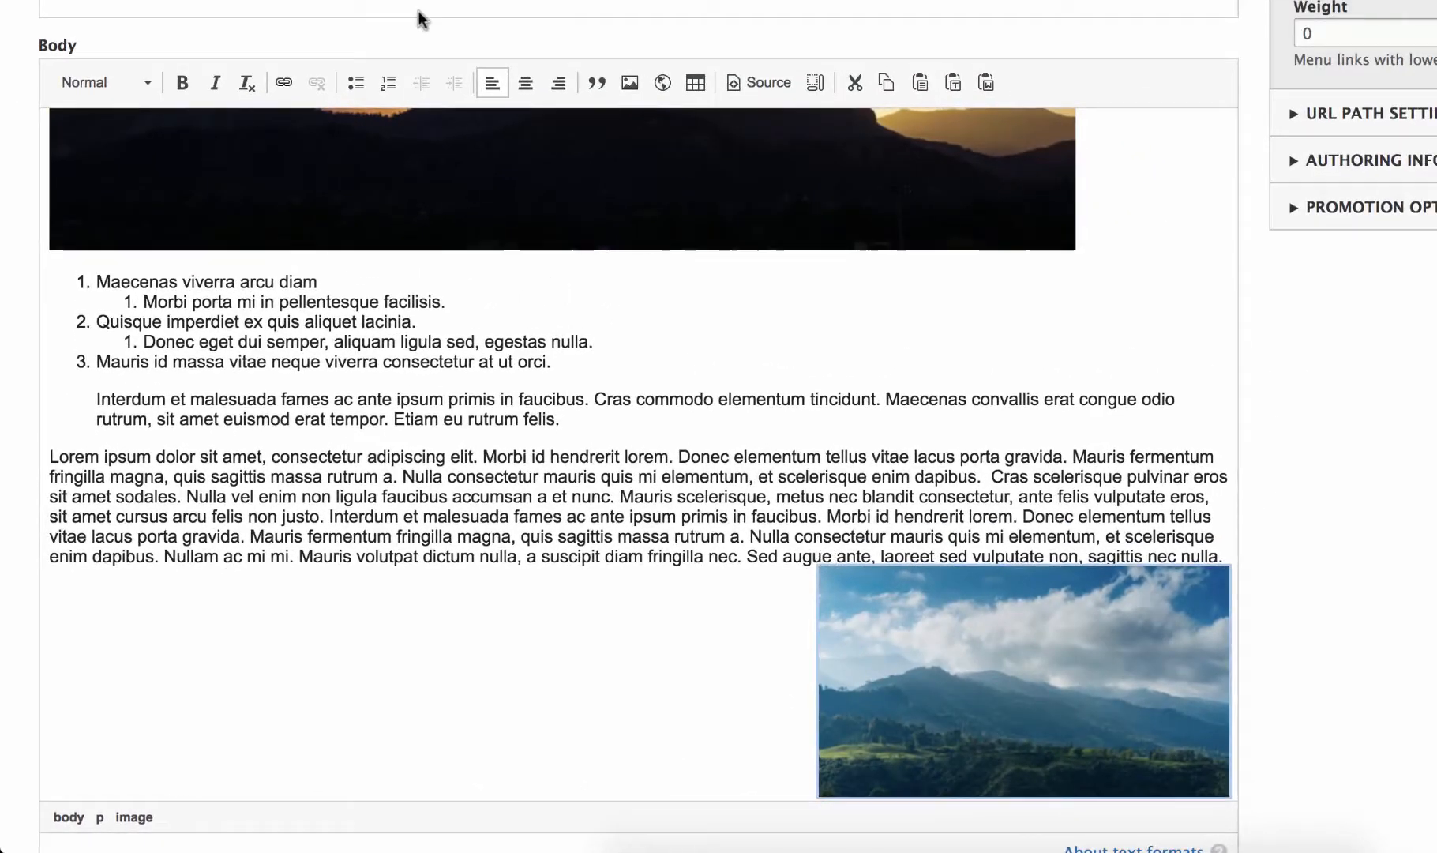
Left-align the mountain image and put it in its own paragraph below the last body text
click(490, 83)
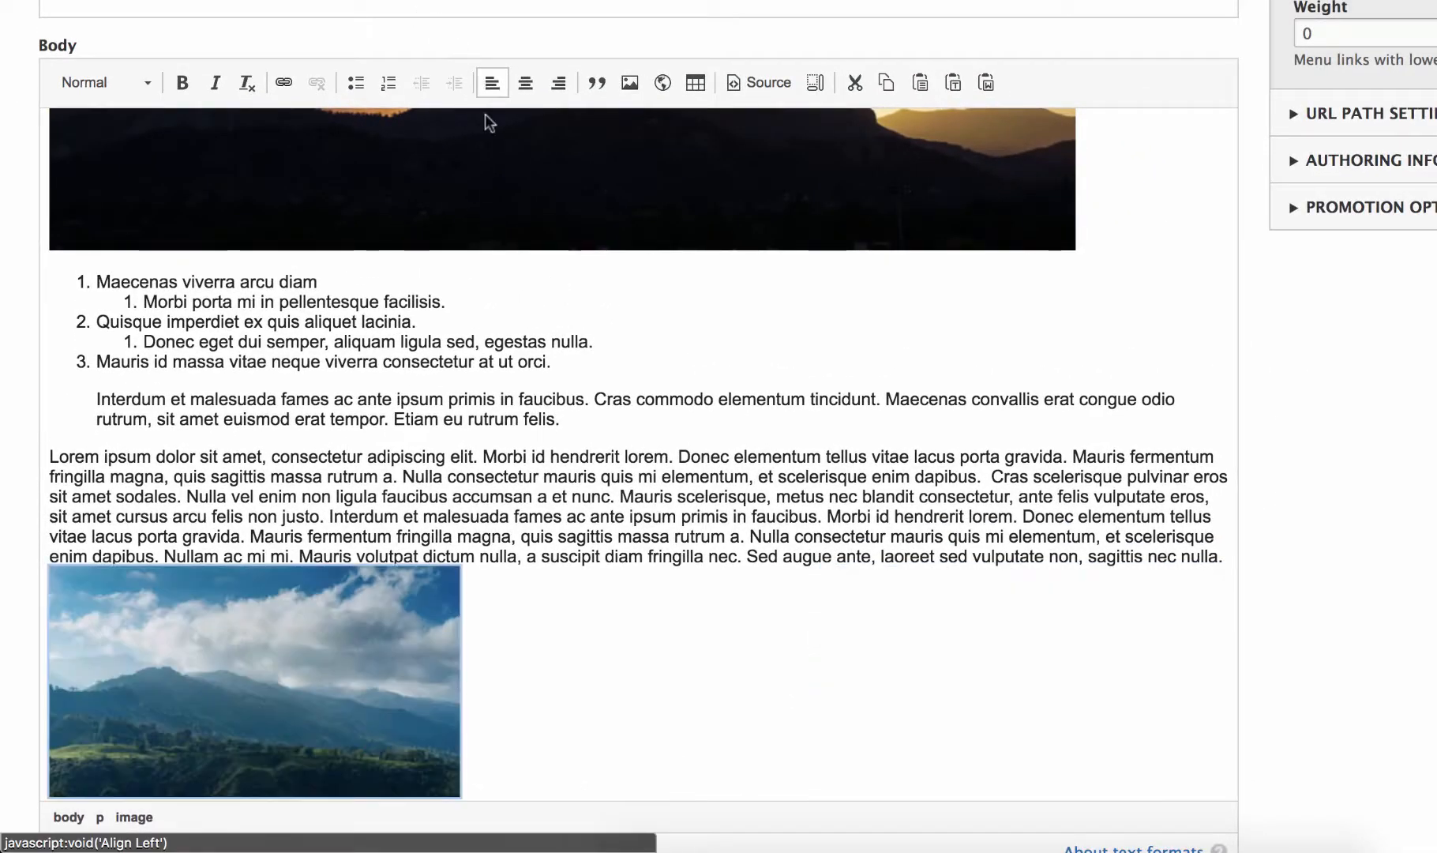
scroll(351, 563, down, 3)
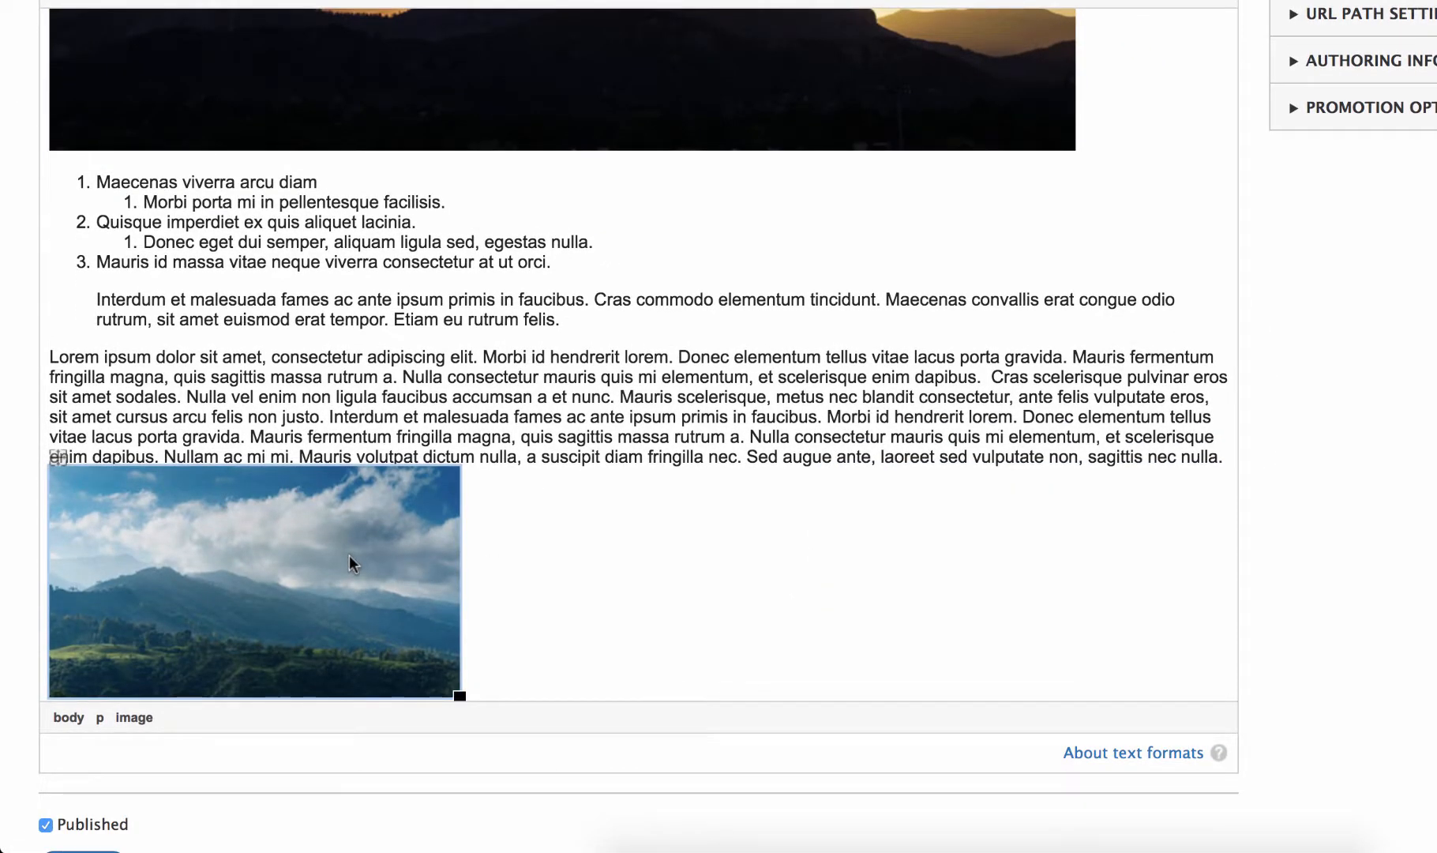
key(Left)
key(Return)
scroll(434, 557, down, 3)
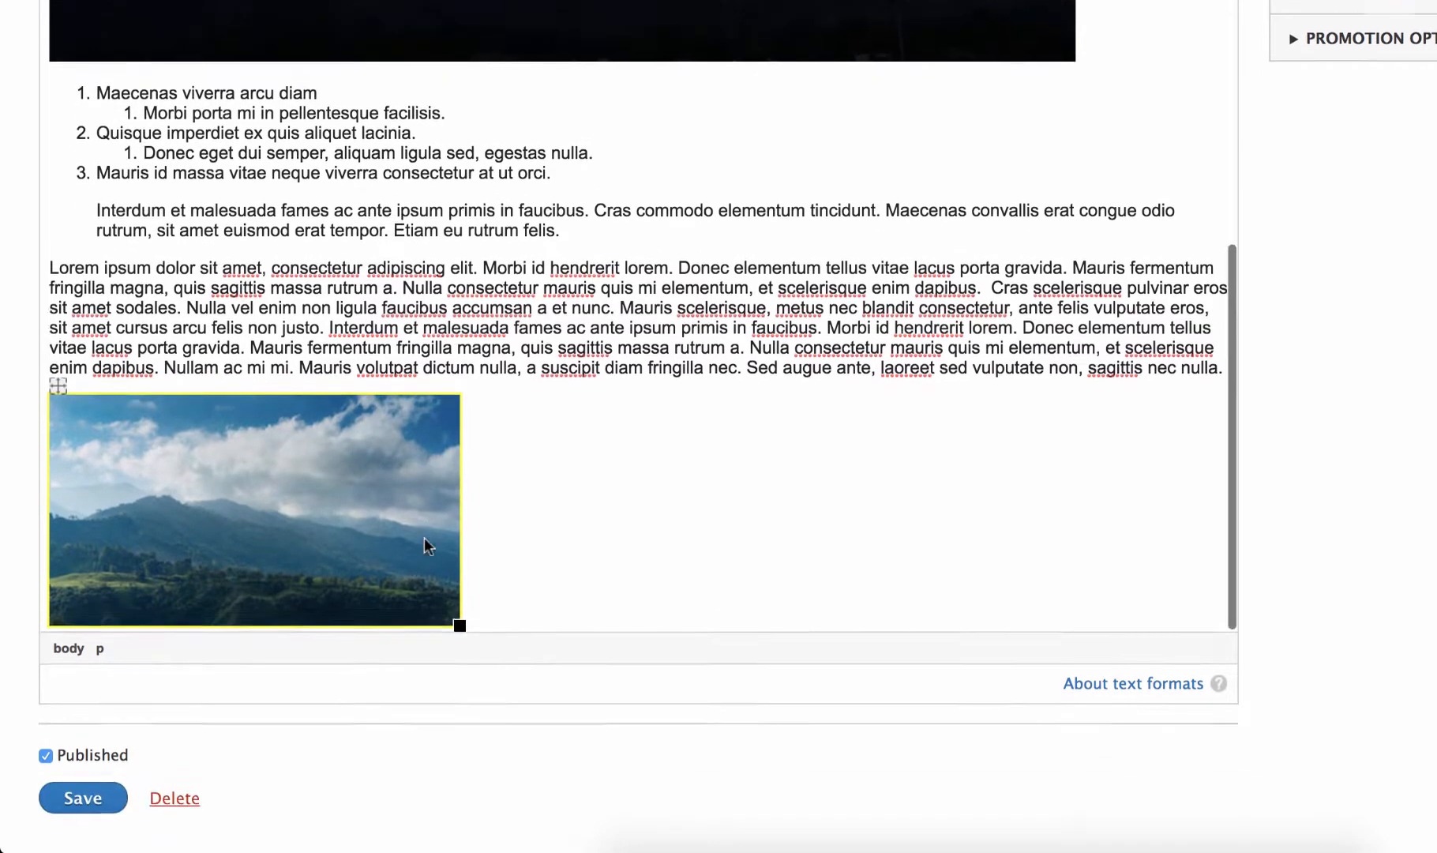
Shrink the mountain image proportionally to about two thirds of its width and save the page
click(537, 471)
click(389, 522)
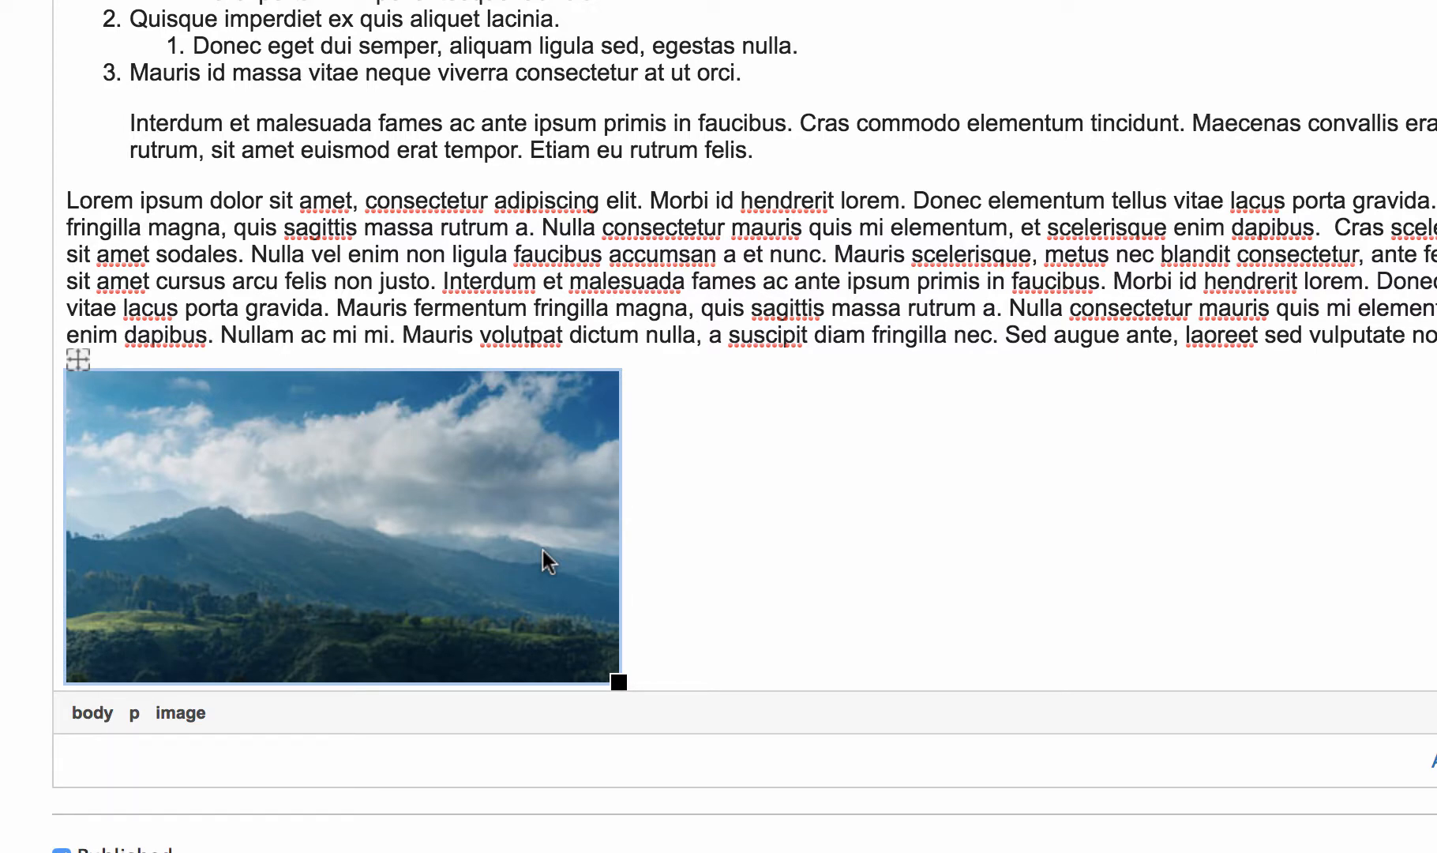
click(677, 516)
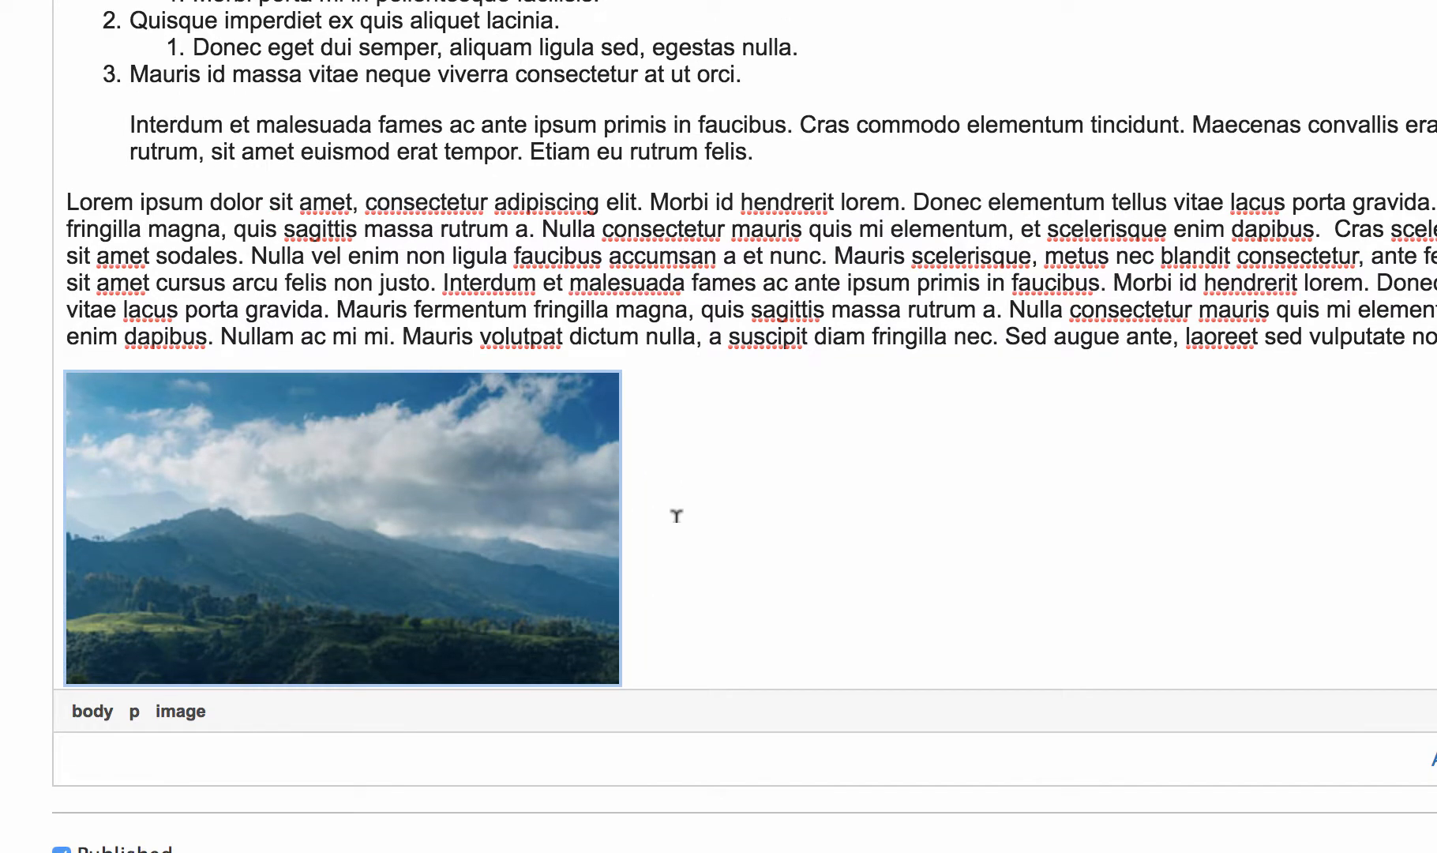
mouse_move(606, 647)
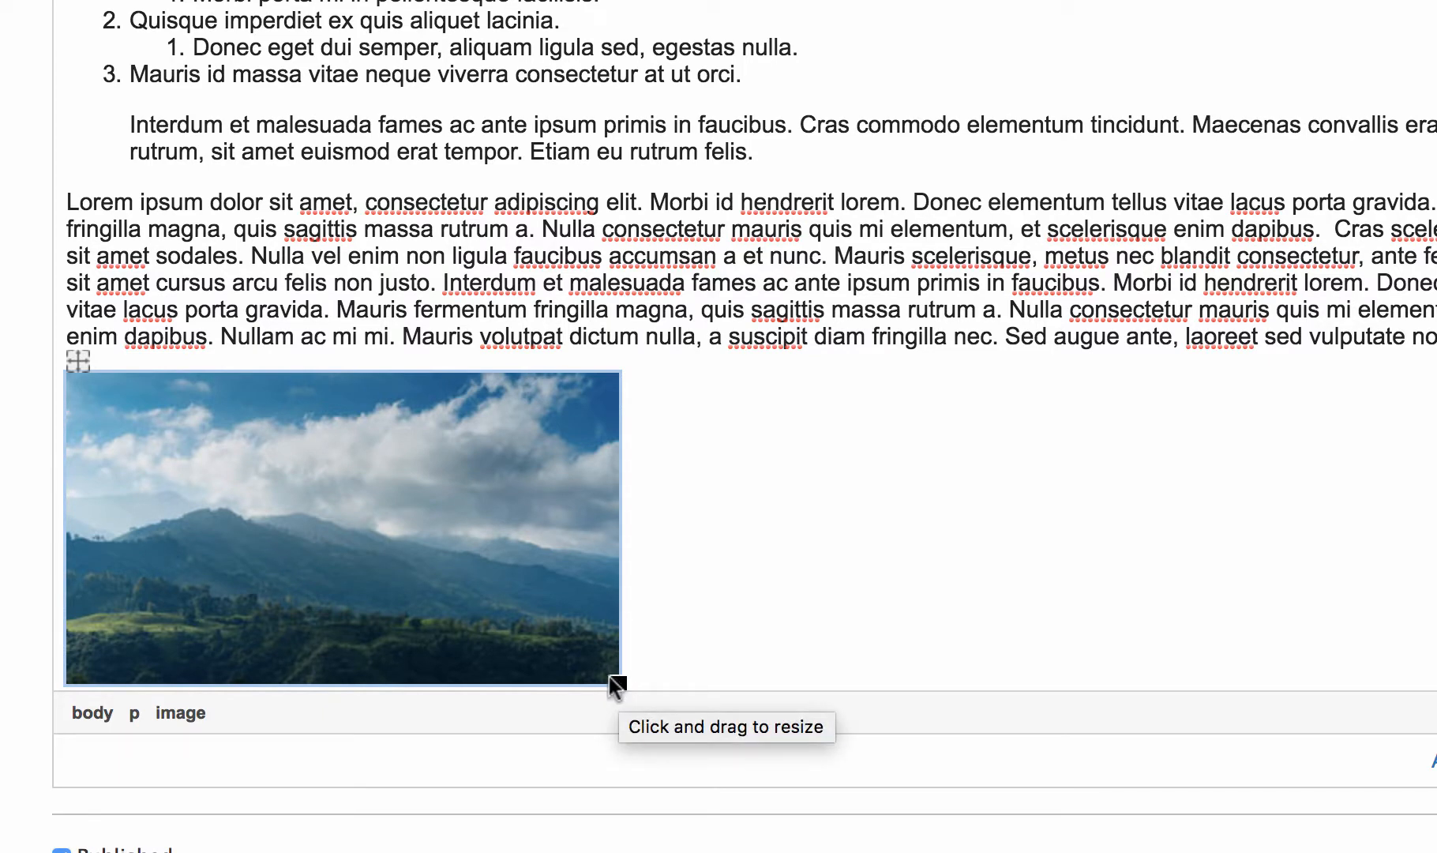
drag(610, 677, 424, 648)
click(70, 754)
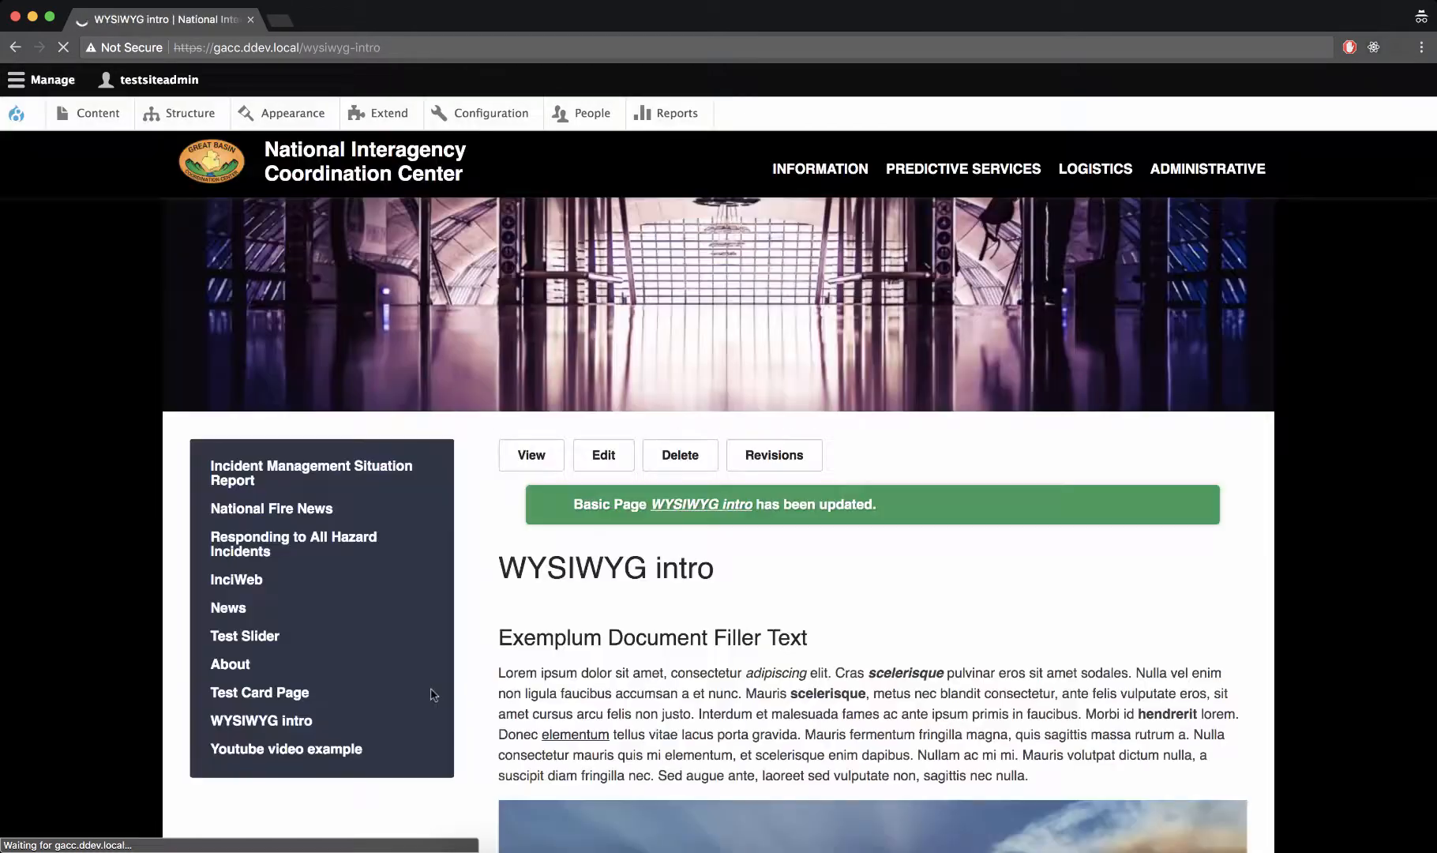
Review the resized mountain image and the full-width sunset image on the published page
scroll(800, 670, down, 8)
scroll(800, 669, down, 3)
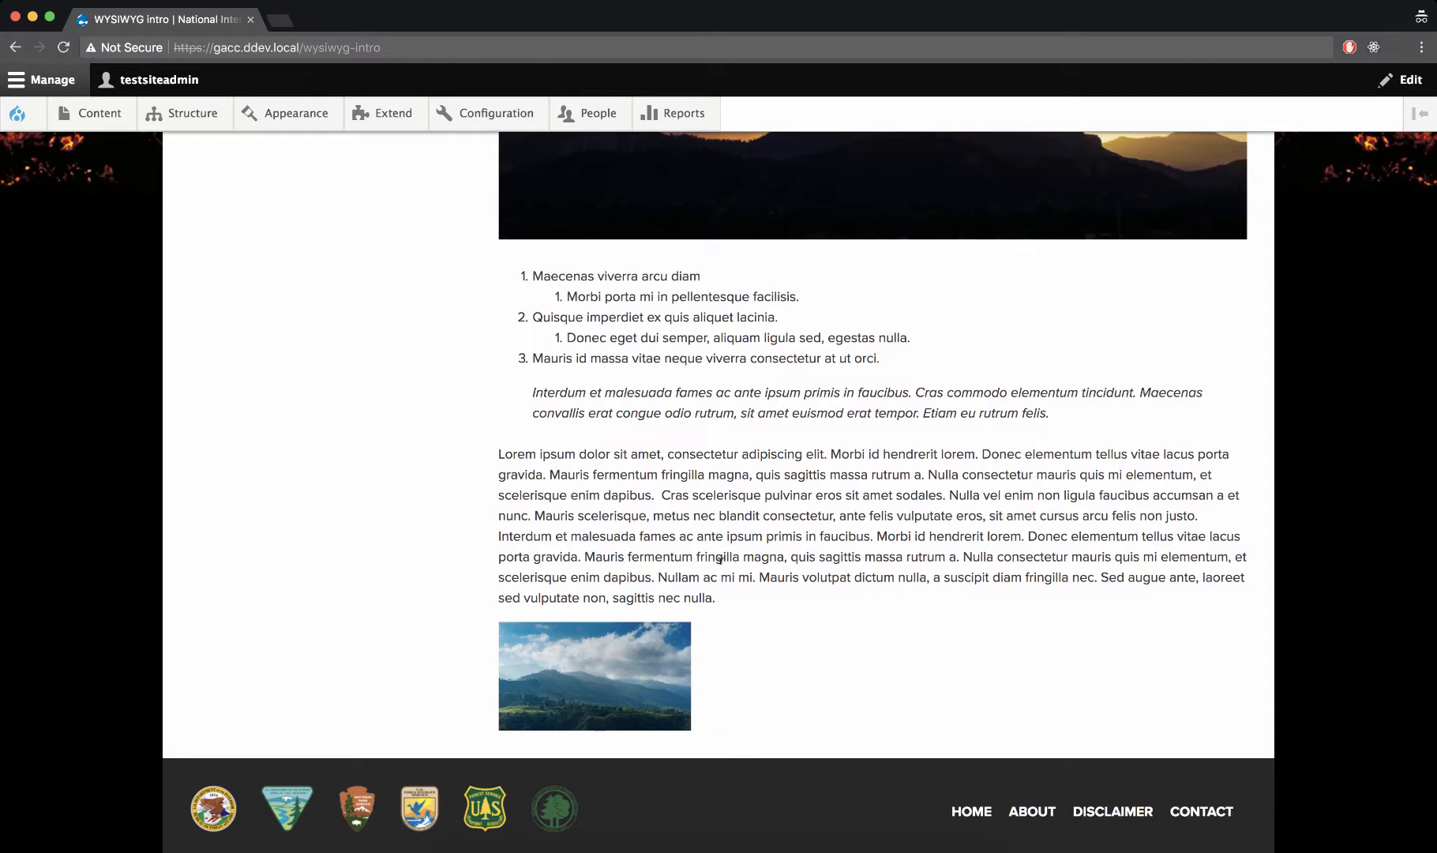
scroll(722, 560, down, 1)
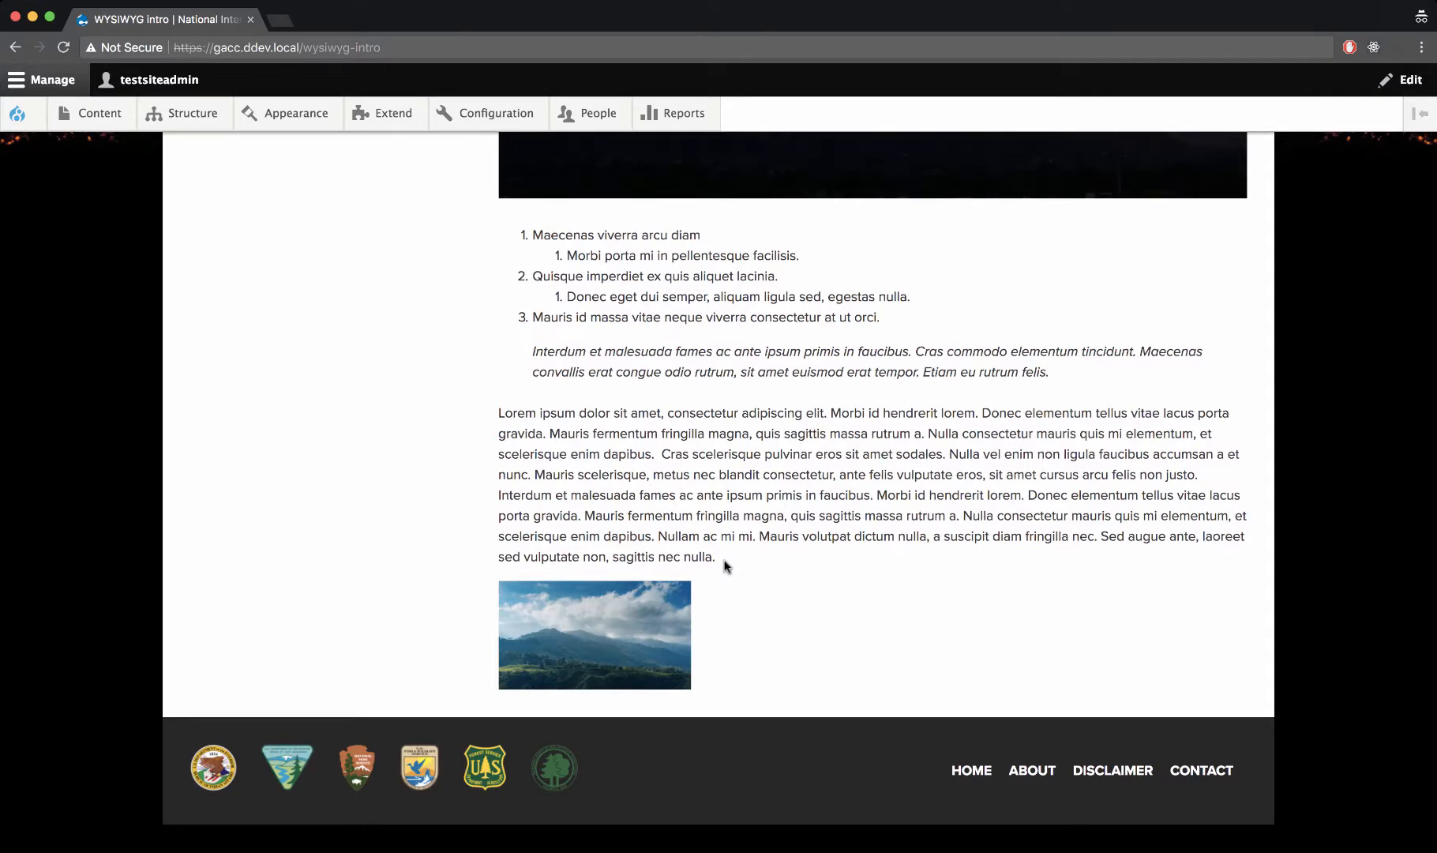
scroll(774, 465, up, 7)
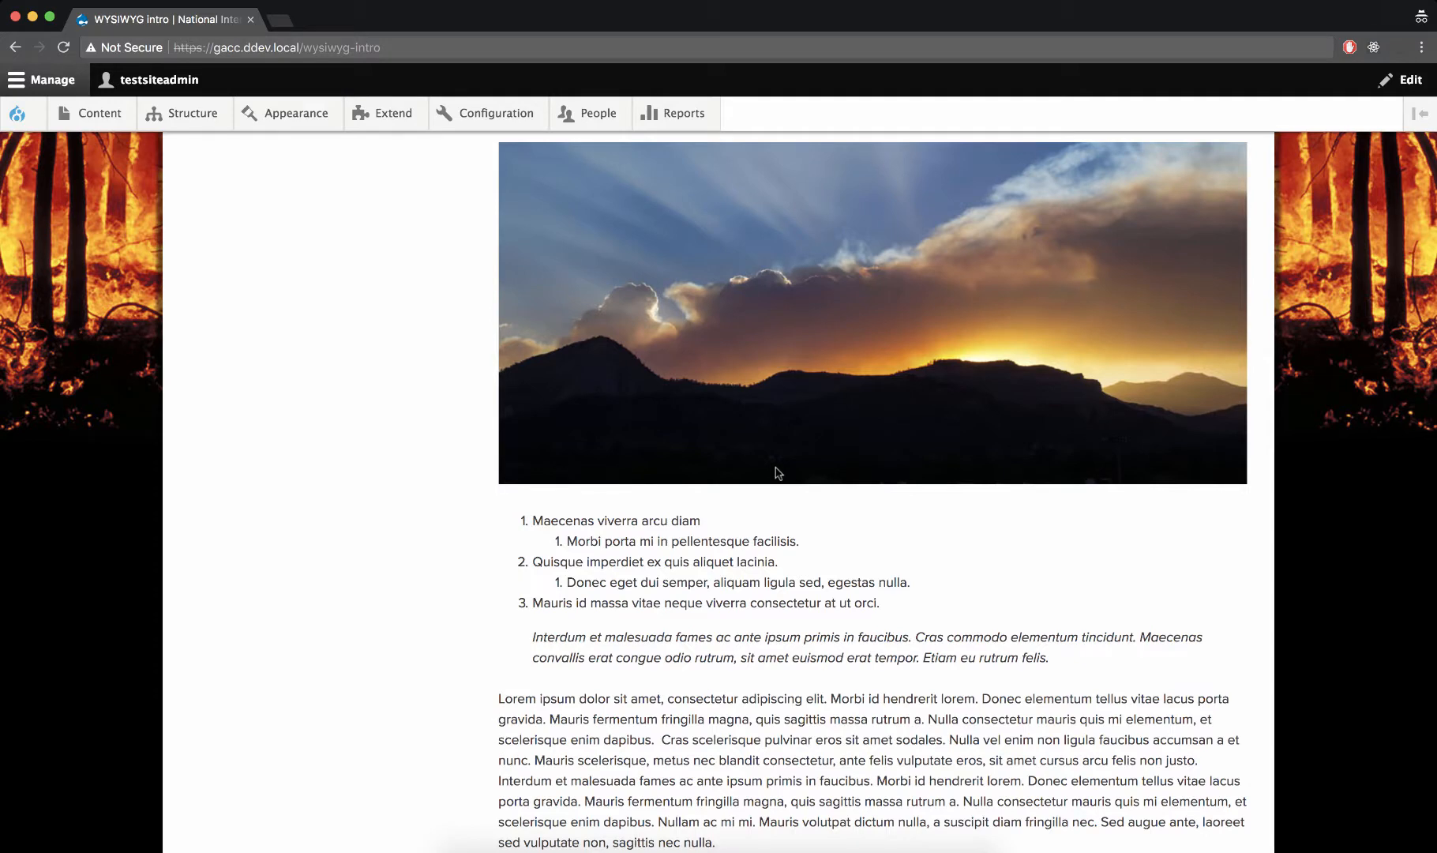
scroll(773, 474, down, 2)
scroll(770, 475, up, 12)
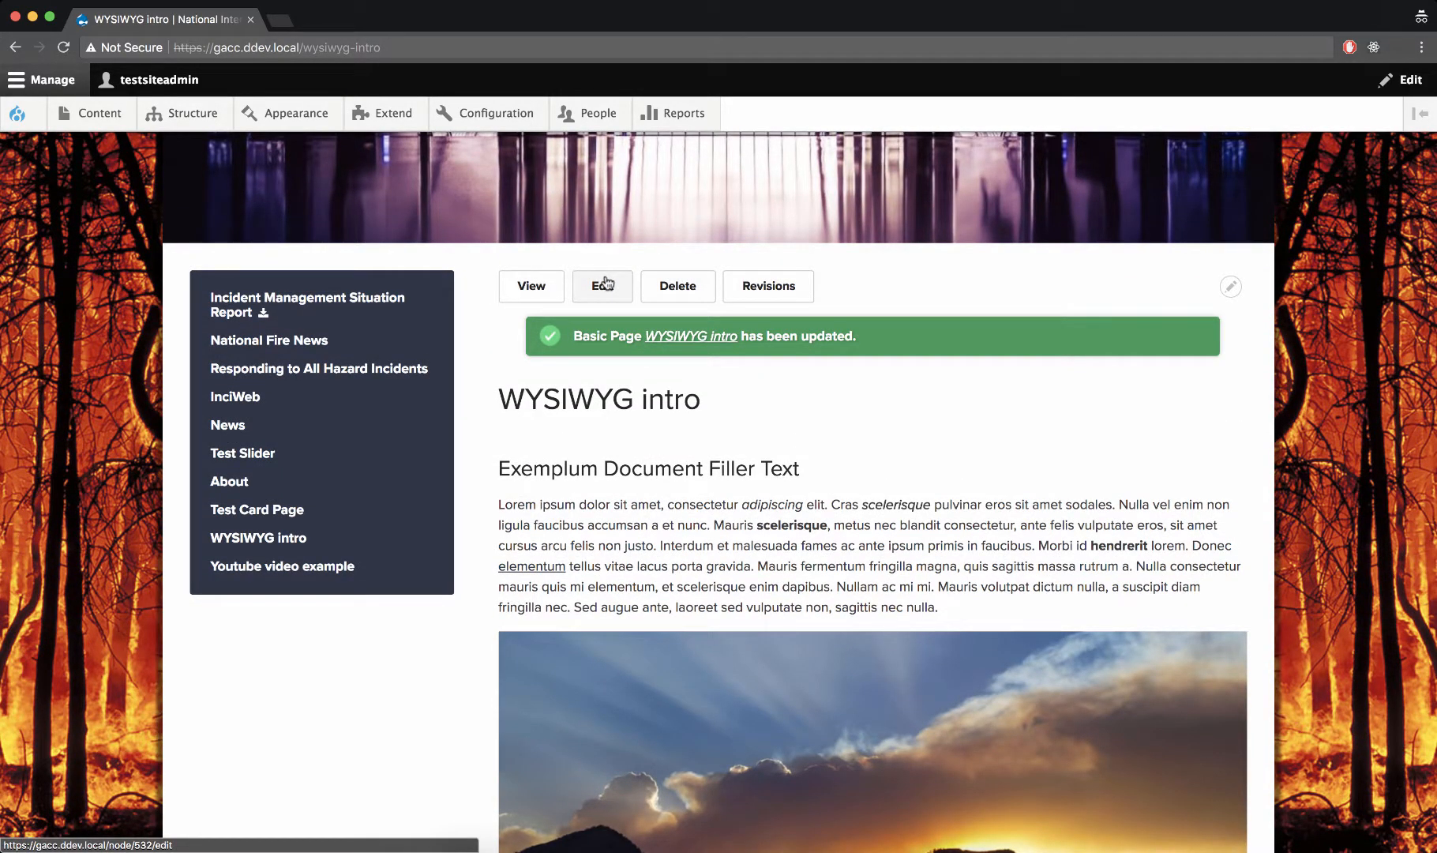
scroll(605, 283, down, 7)
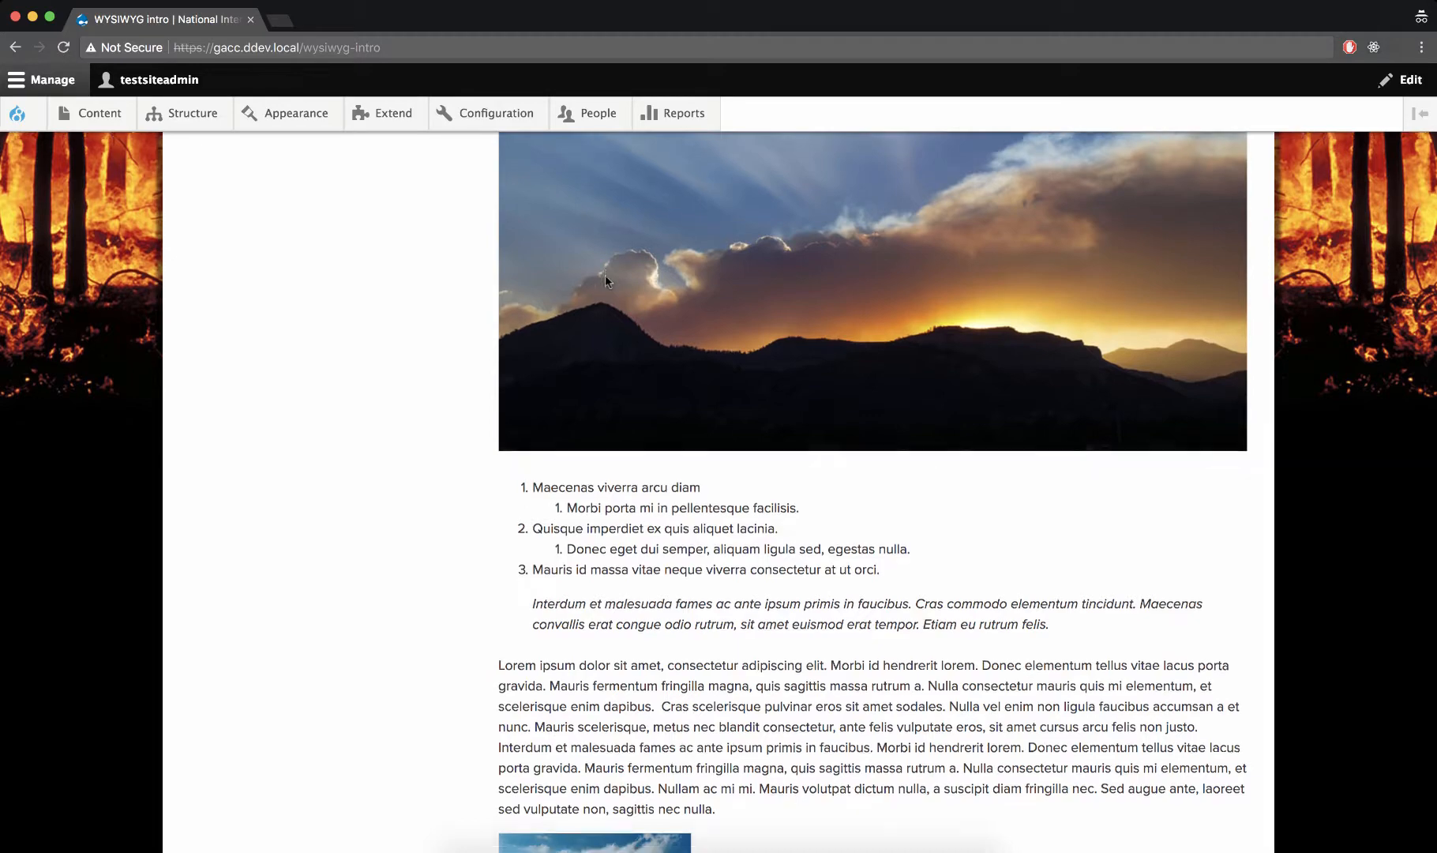
Open the WYSIWYG intro page for editing and delete the sunset image and its empty line from the body
scroll(605, 275, down, 4)
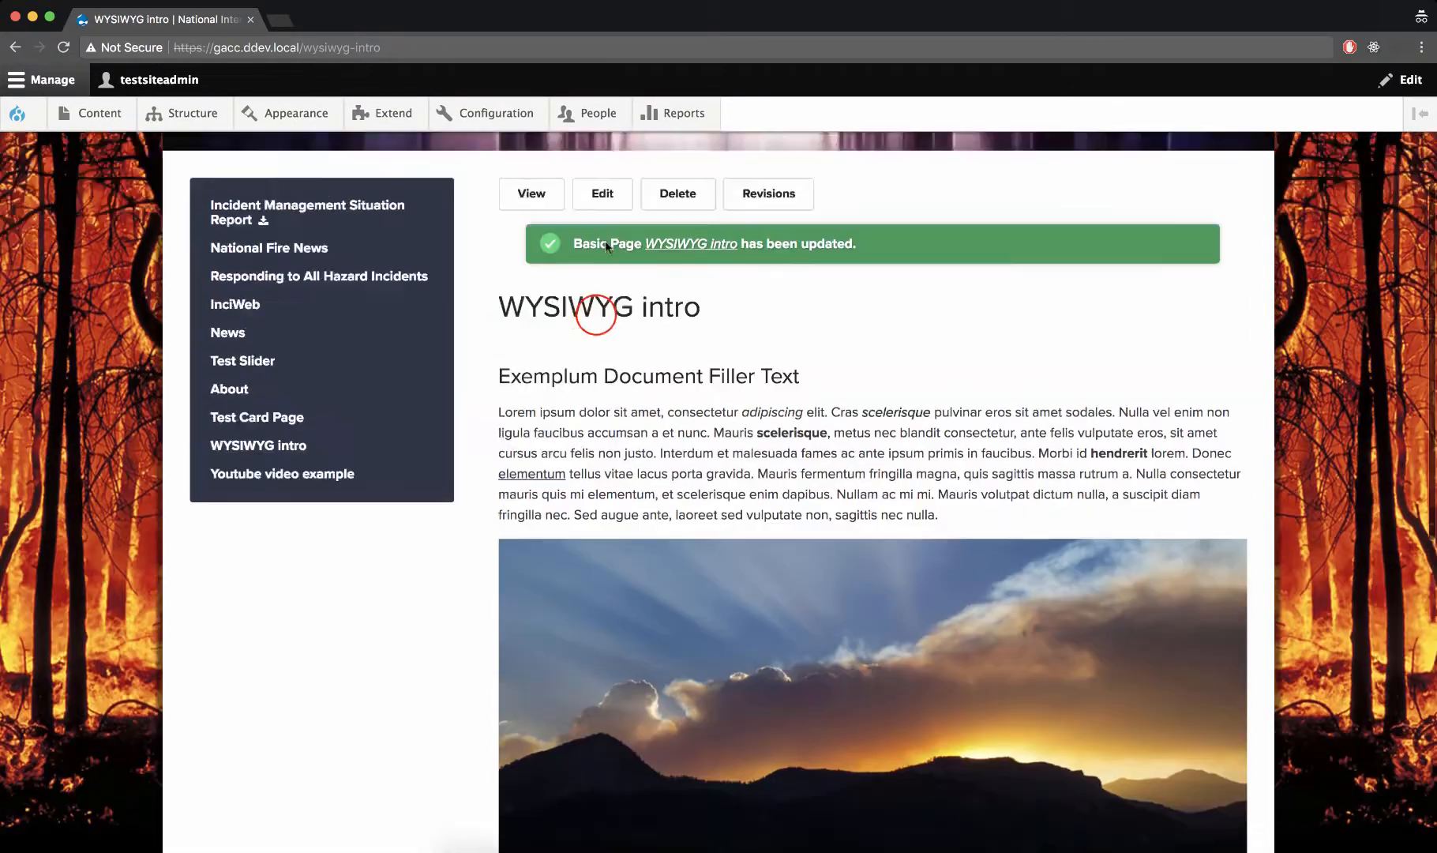
click(595, 314)
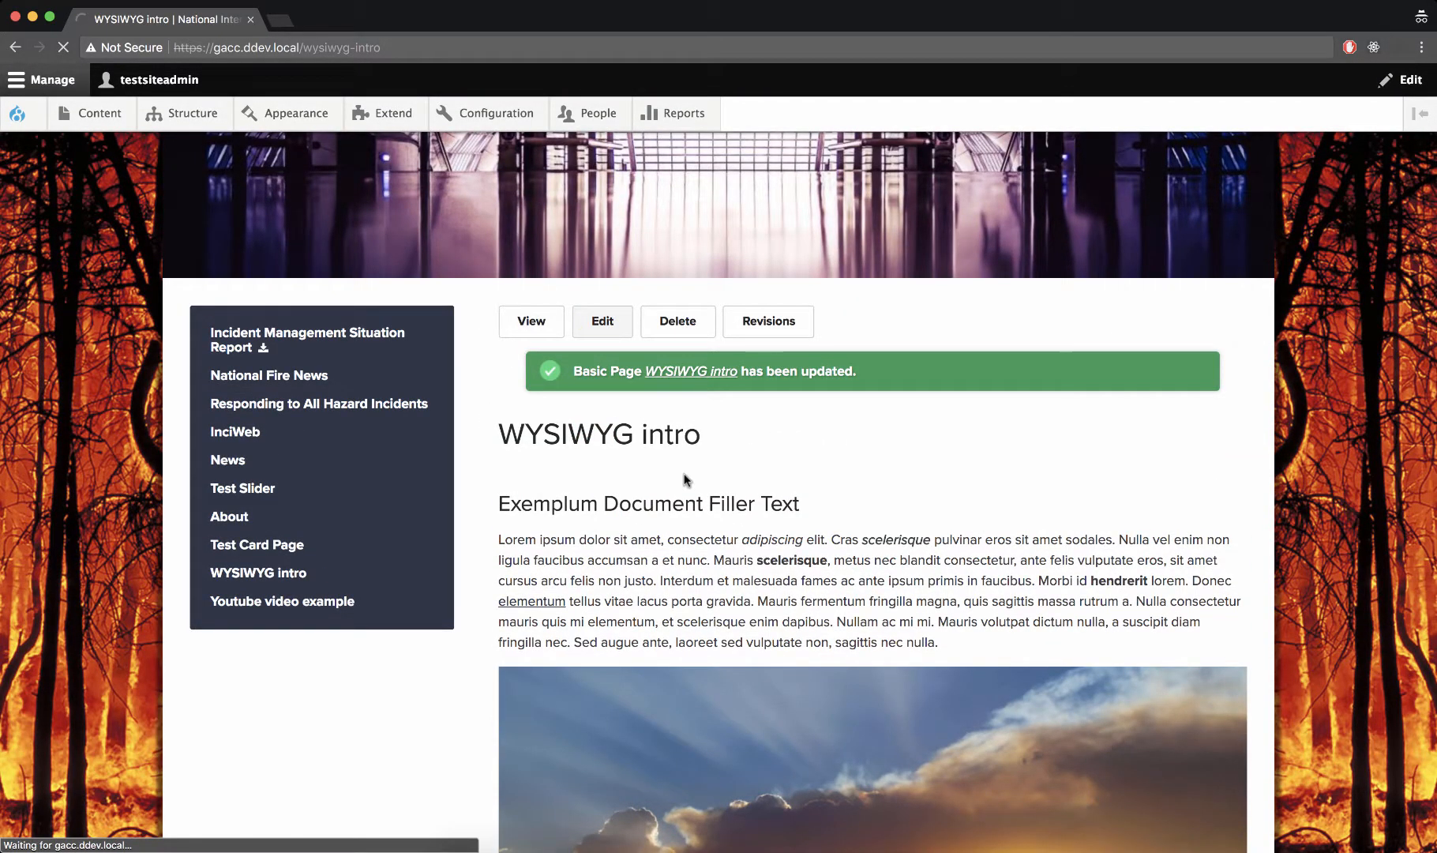
scroll(685, 479, down, 5)
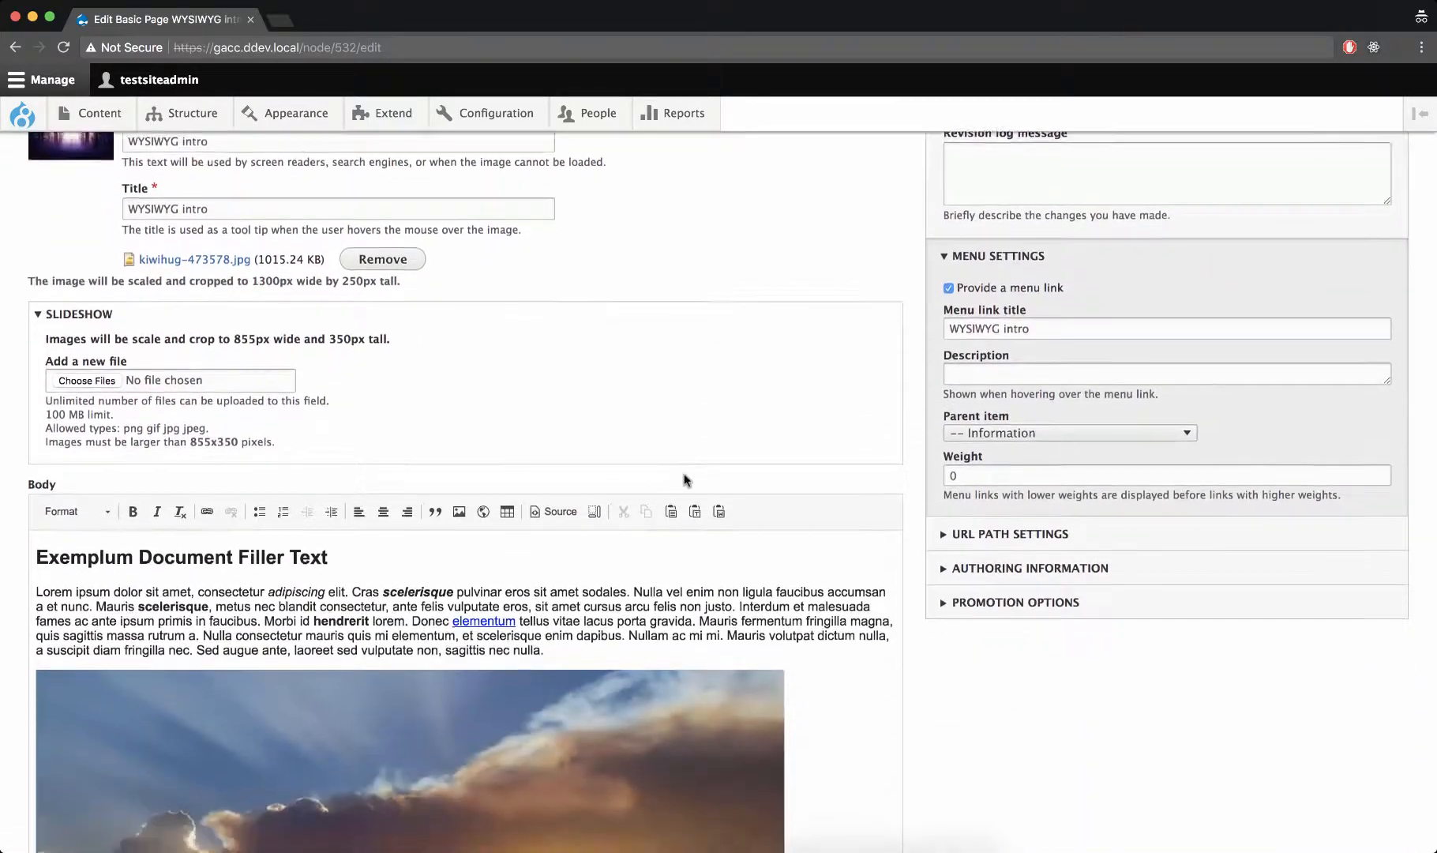
scroll(679, 612, down, 3)
click(679, 612)
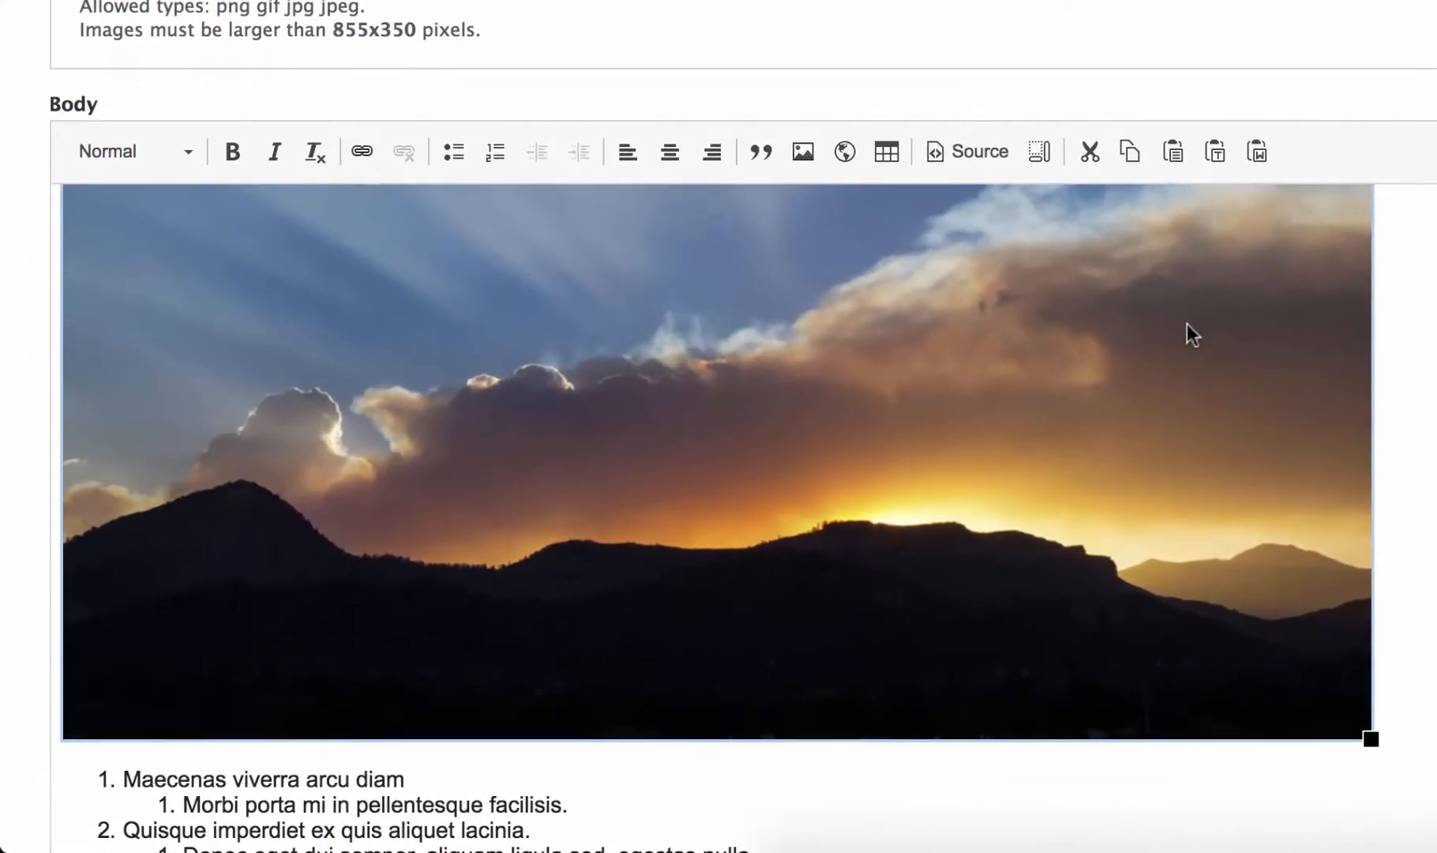
scroll(805, 308, up, 1)
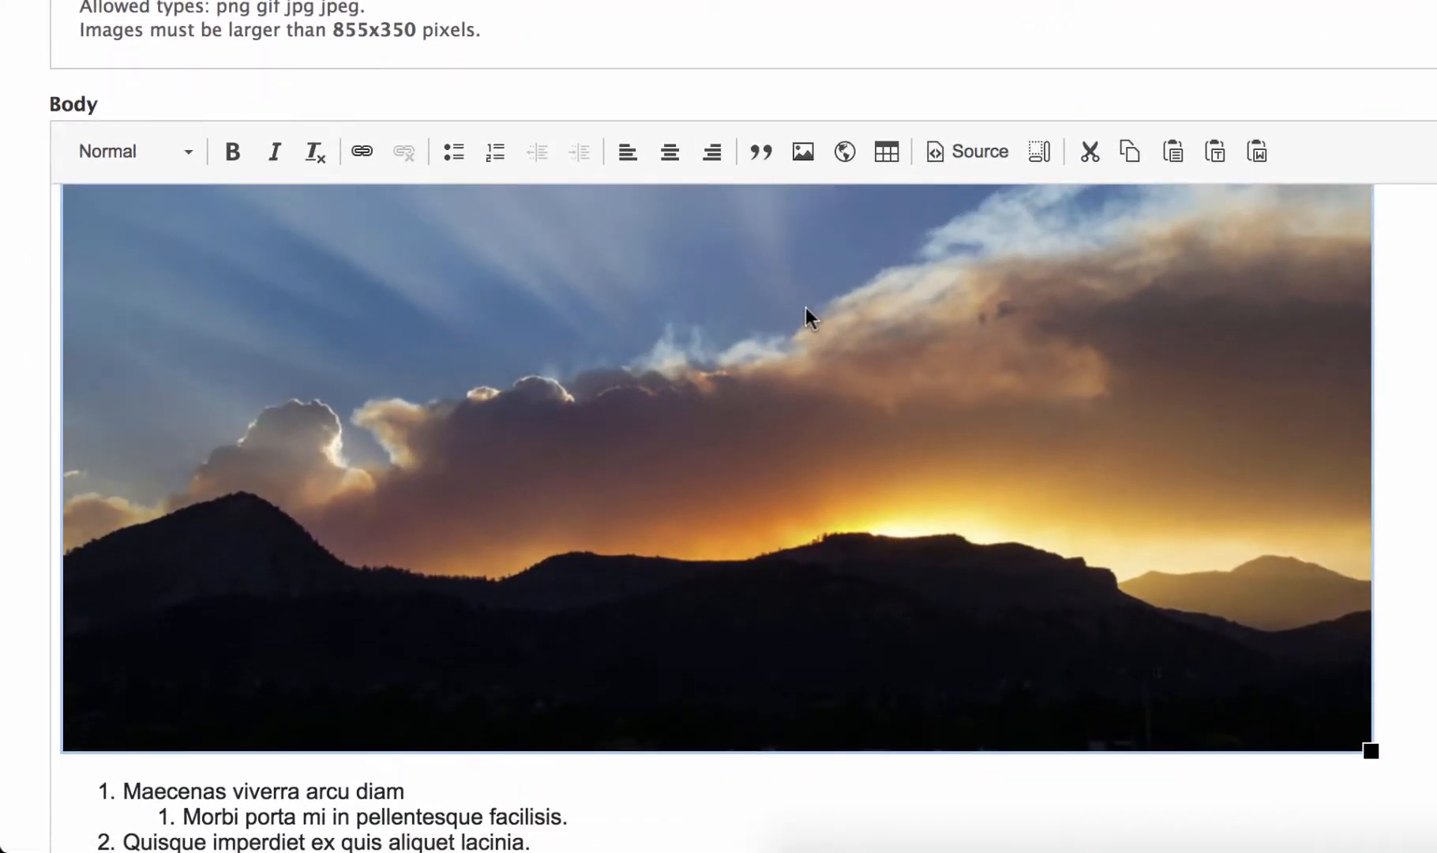
key(Delete)
key(BackSpace)
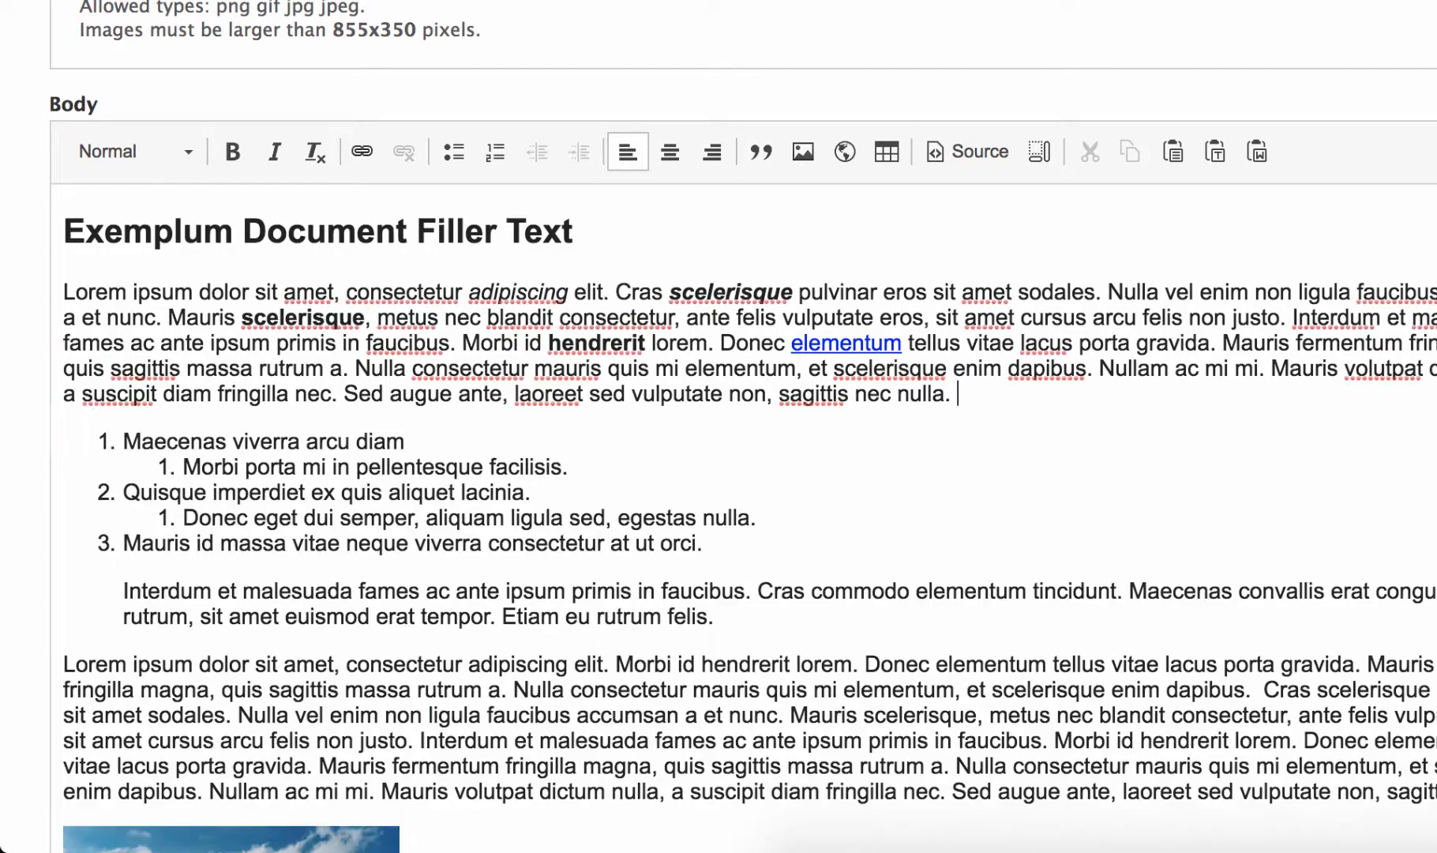
Delete the mountain image below the last body paragraph, save the page and check the published result
scroll(279, 458, down, 6)
click(283, 468)
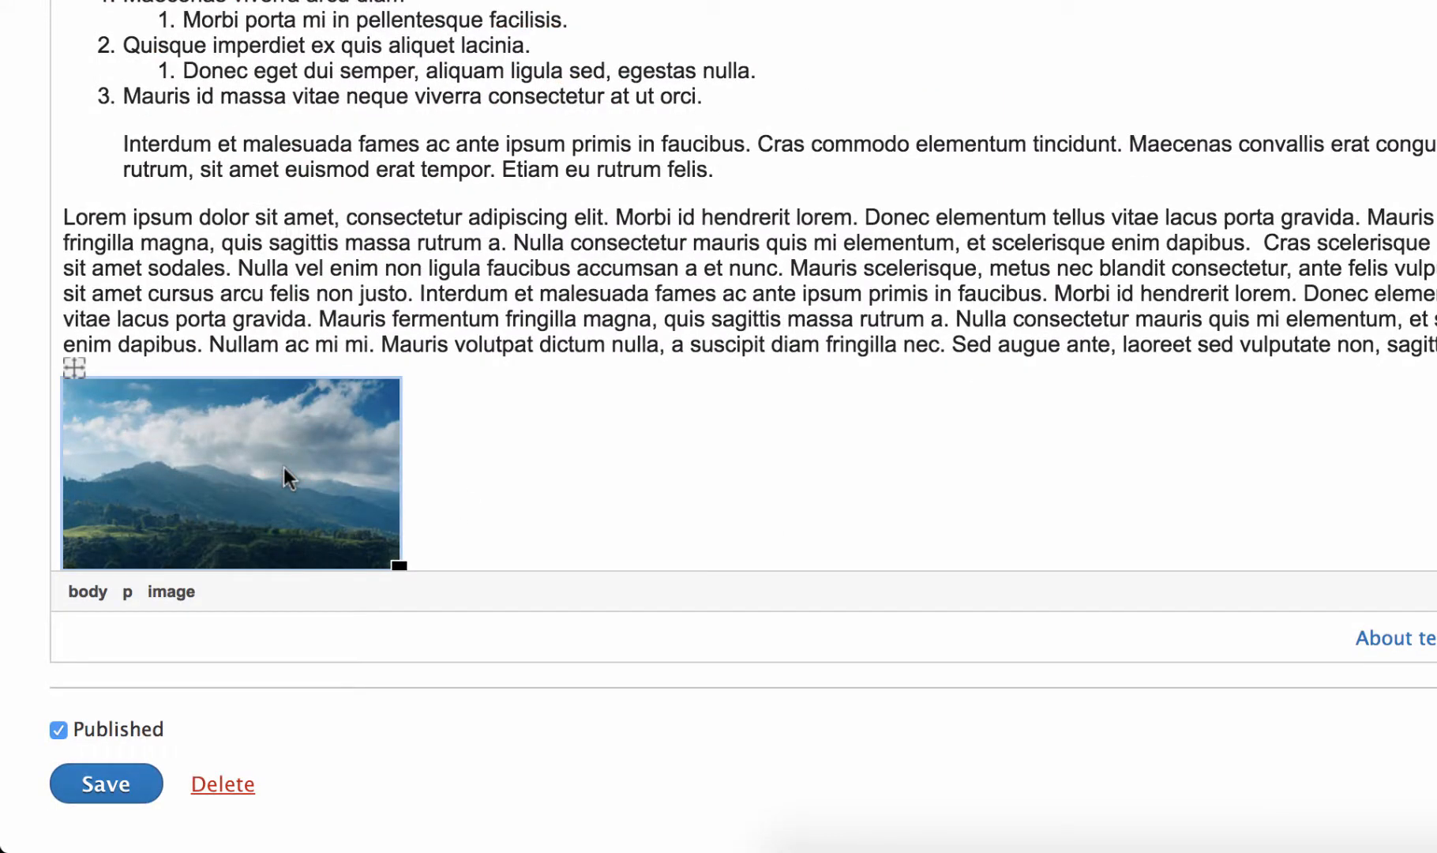
key(Delete)
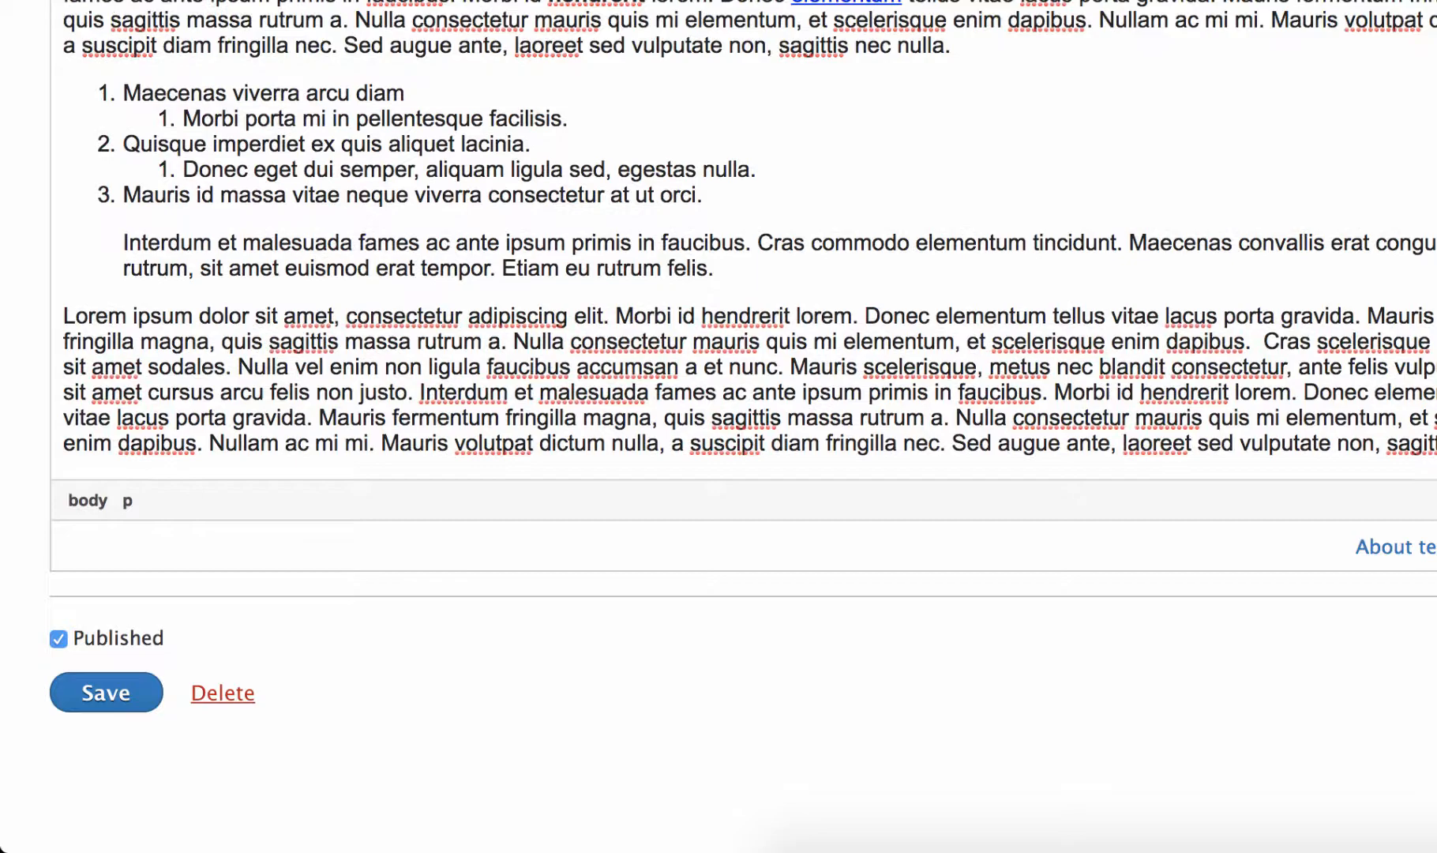
click(90, 689)
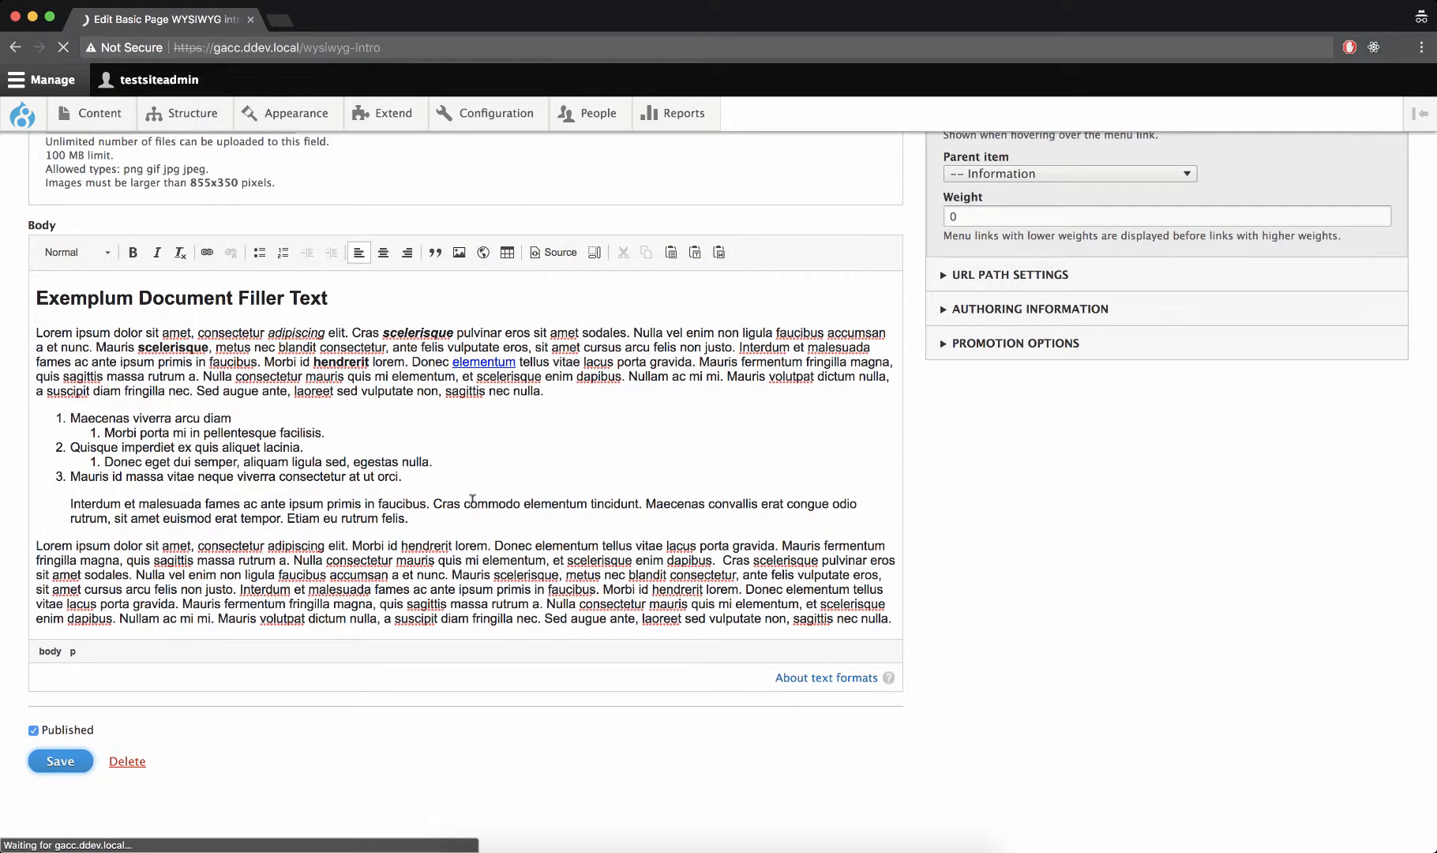
scroll(747, 603, down, 5)
scroll(747, 603, up, 2)
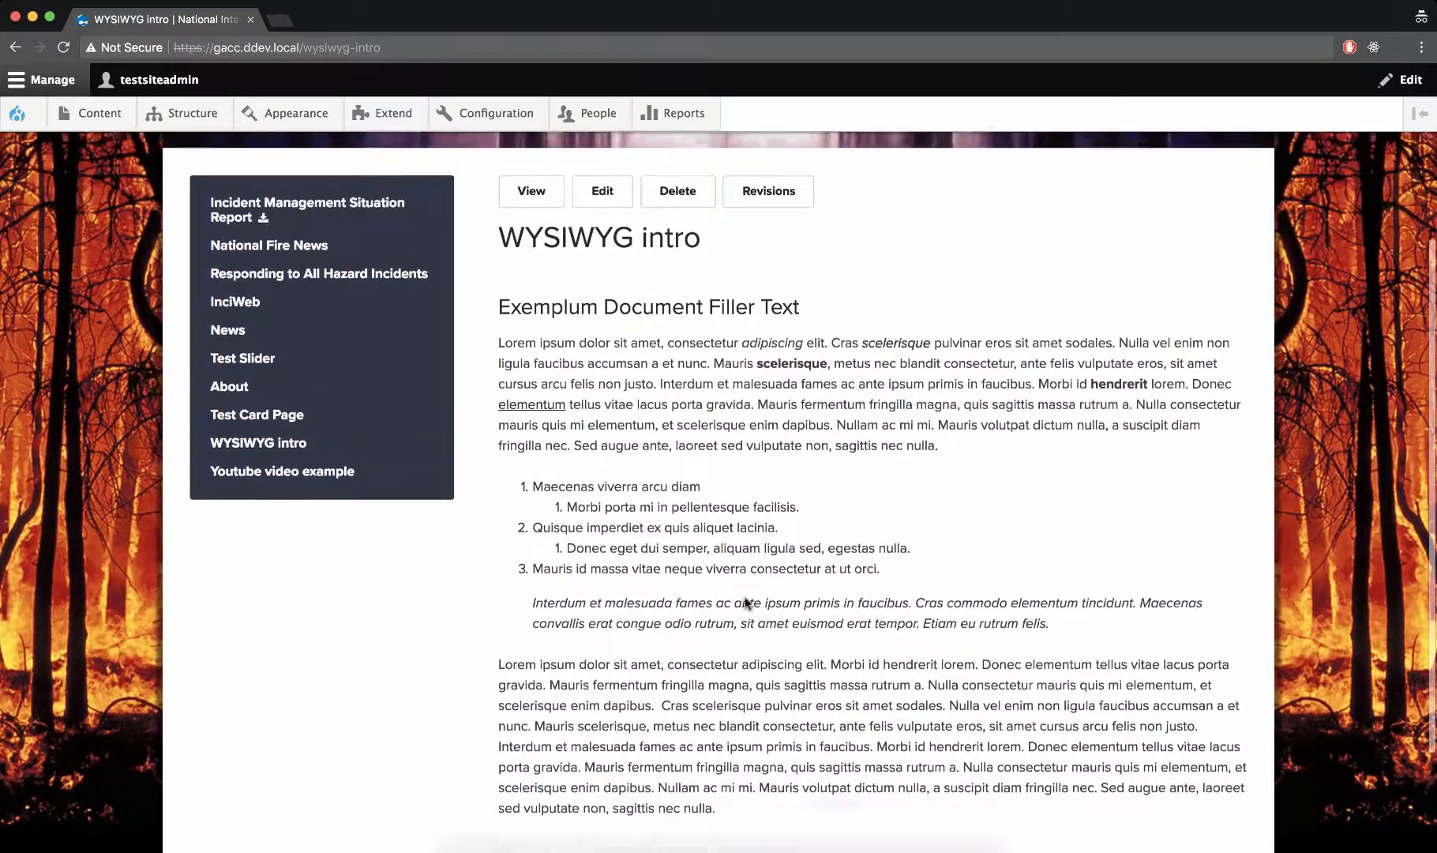
scroll(747, 603, up, 3)
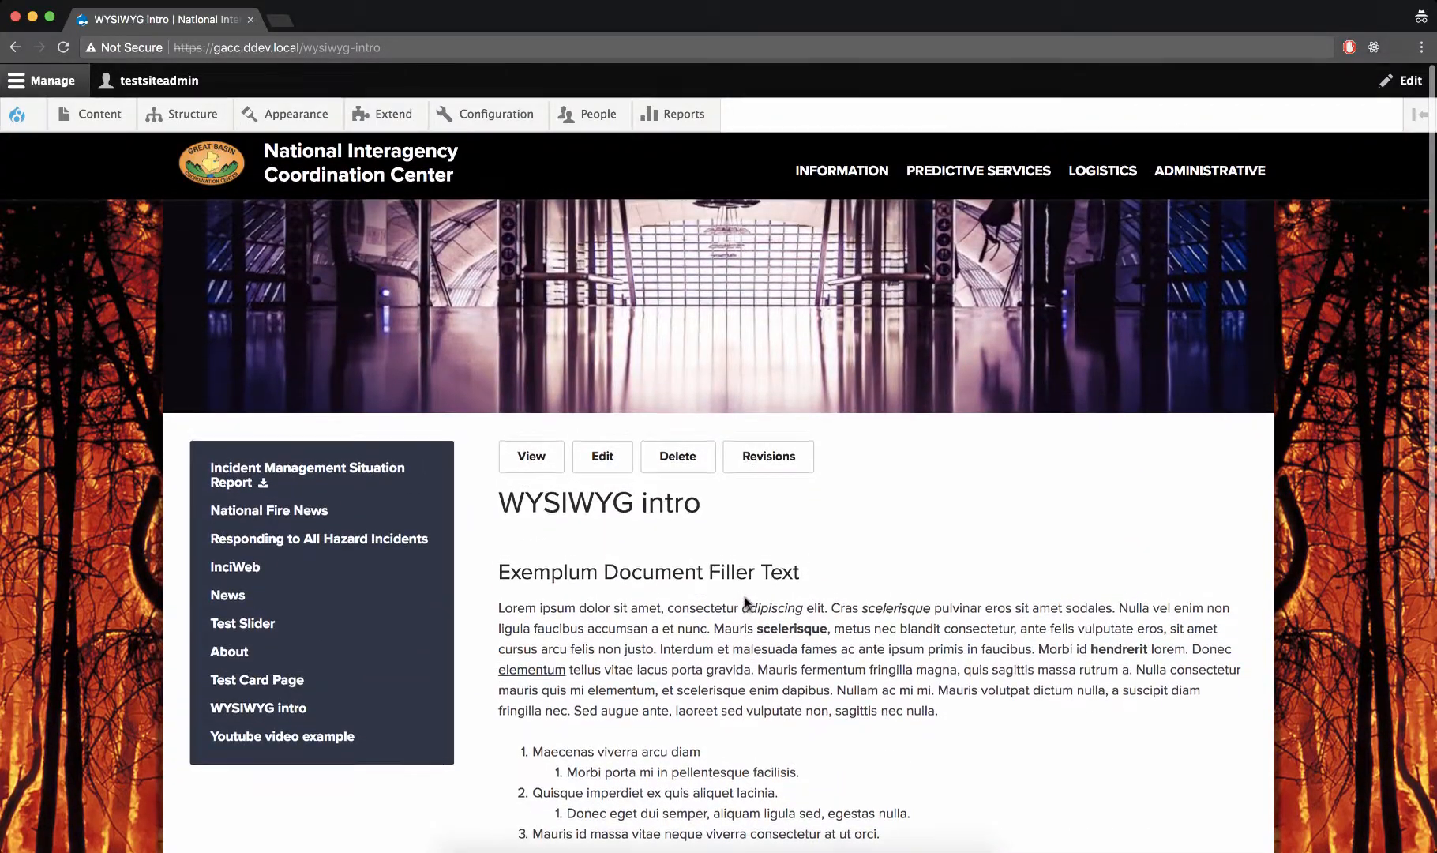